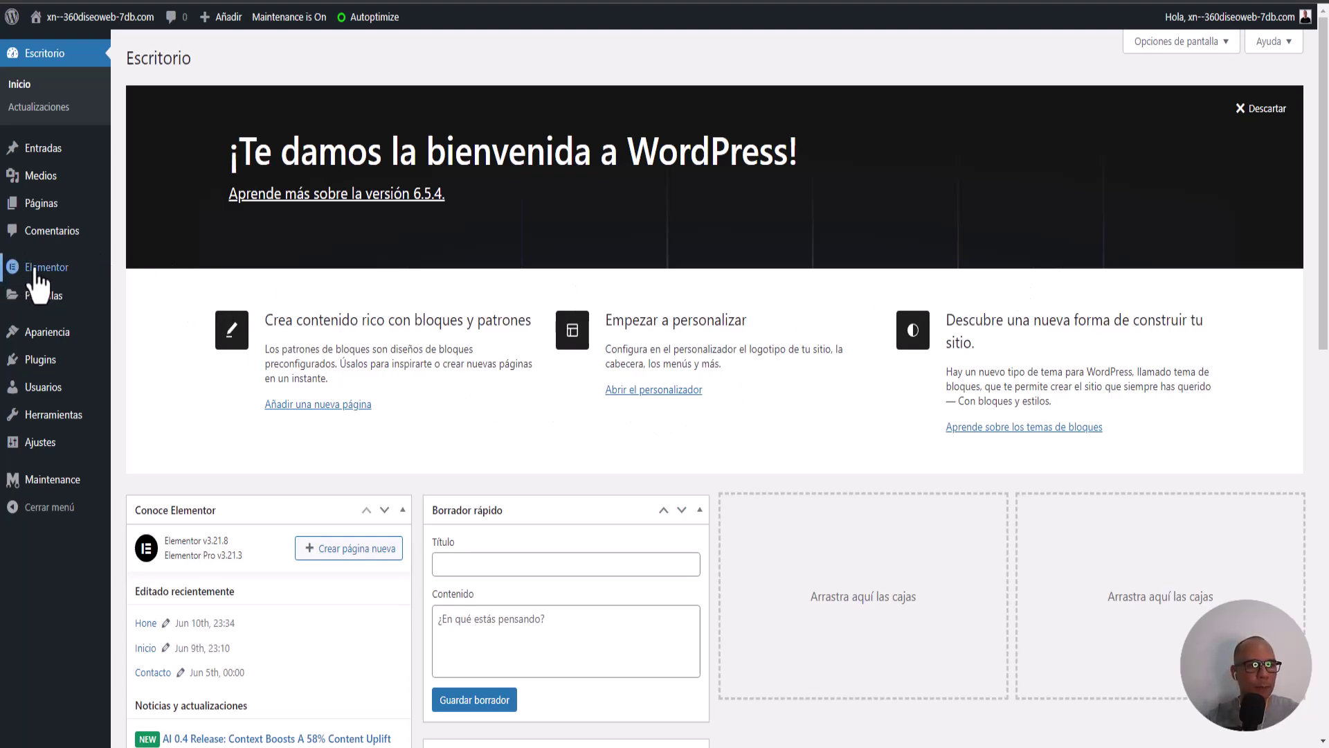
# Step: Set the Menu experiment to Activo in Elementor's Características settings and save the changes
pyautogui.moveTo(29, 272)
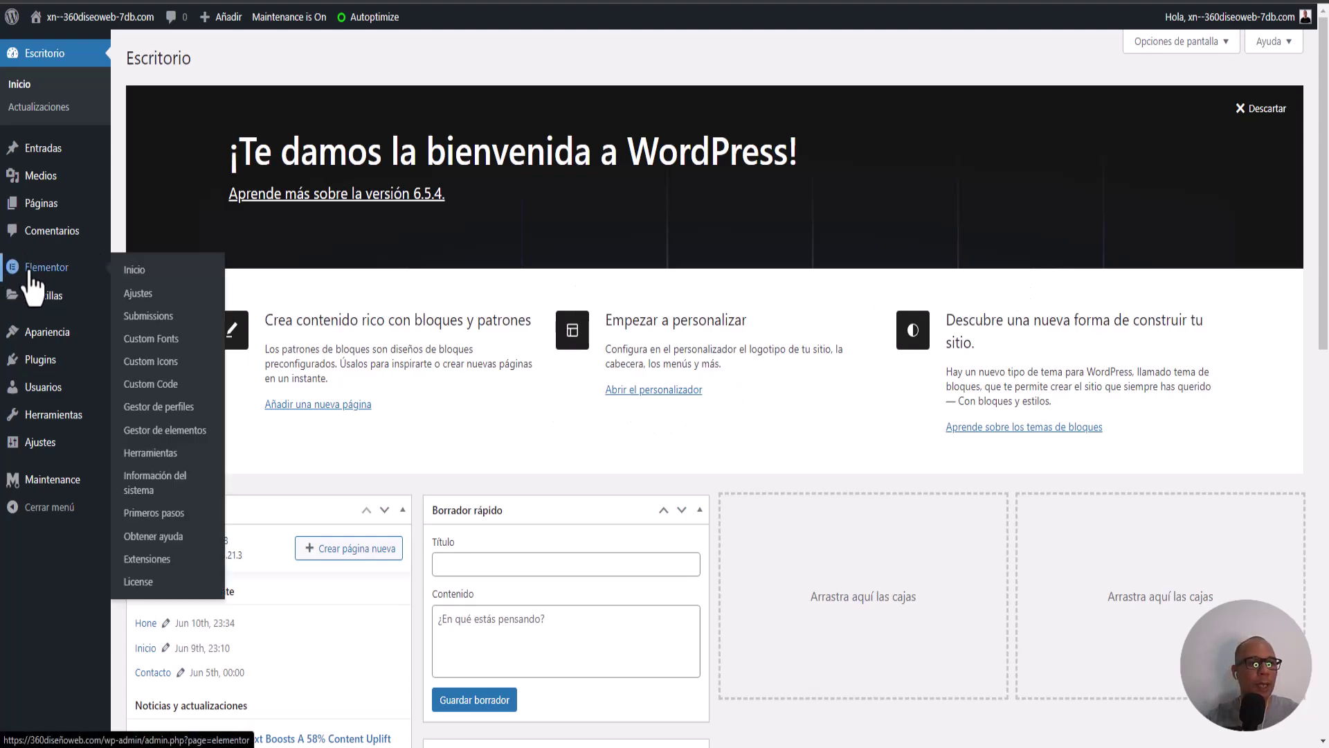
pyautogui.click(136, 292)
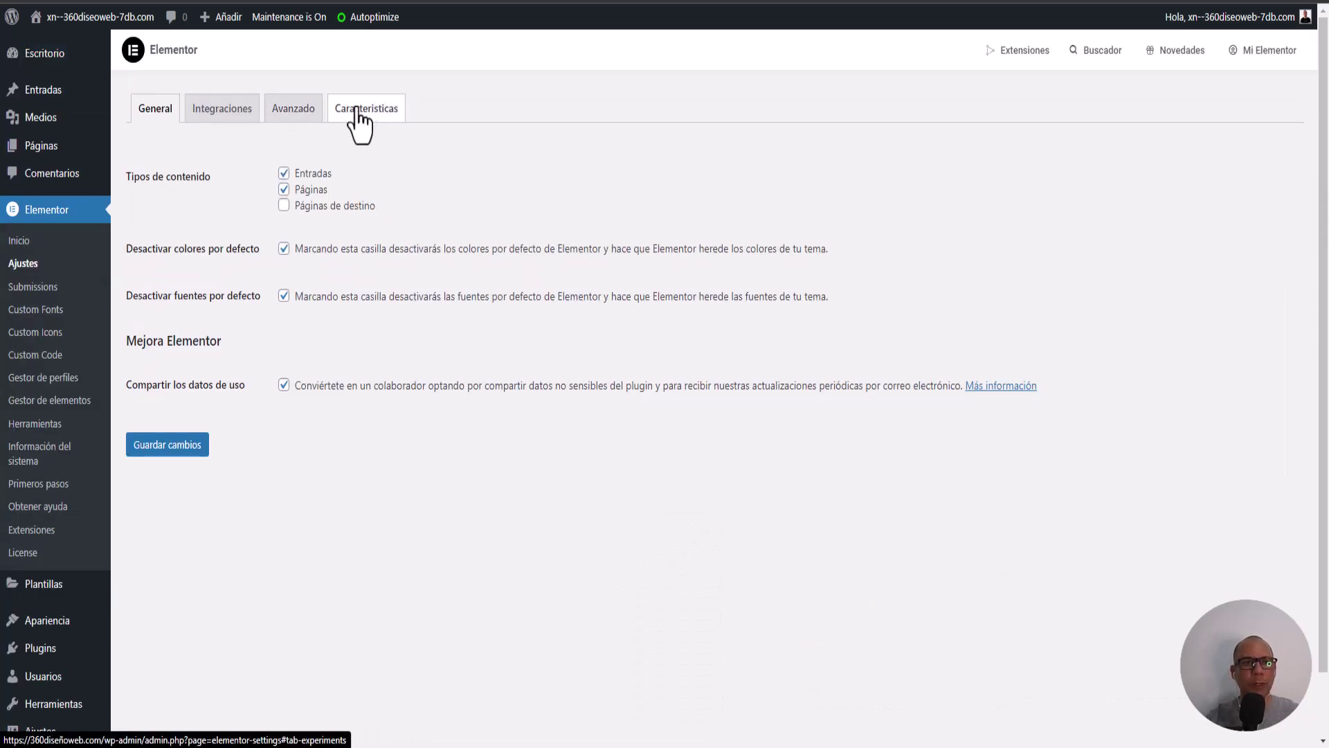
pyautogui.click(359, 111)
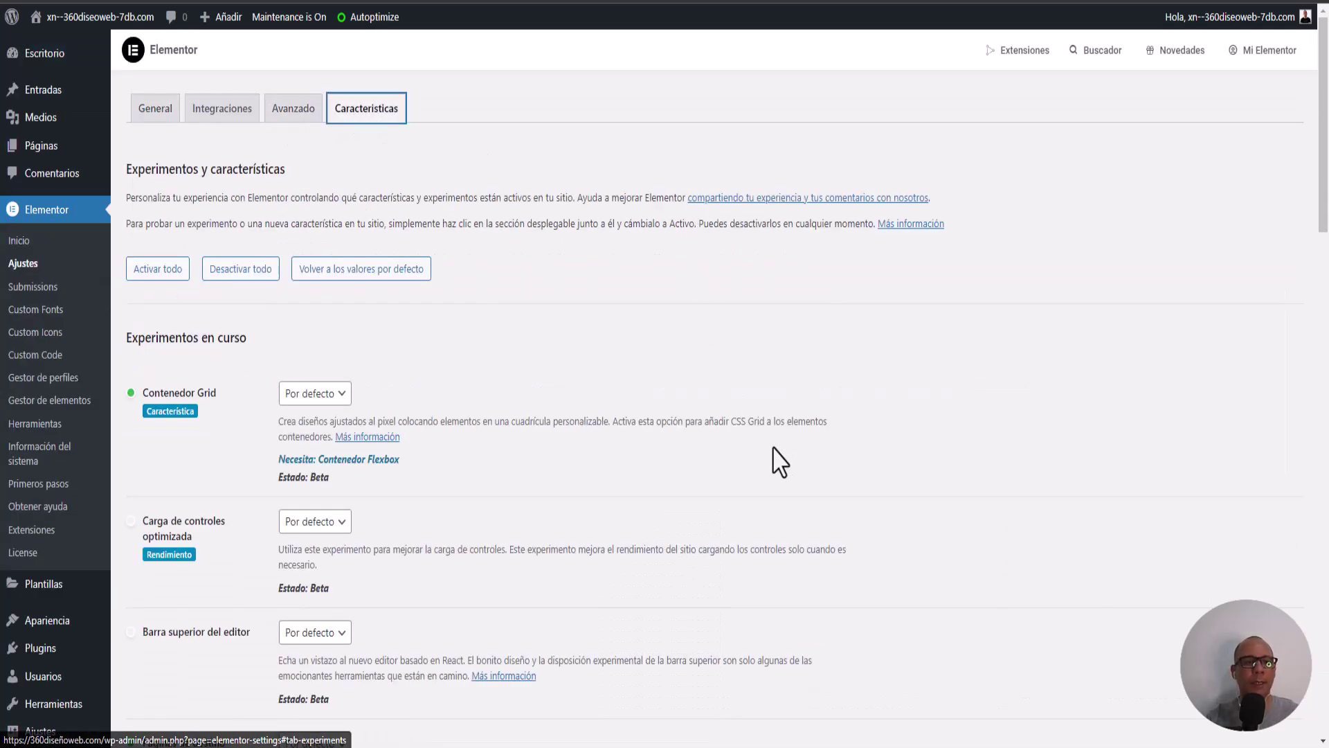
pyautogui.scroll(-7, 460, 416)
pyautogui.scroll(-4, 460, 416)
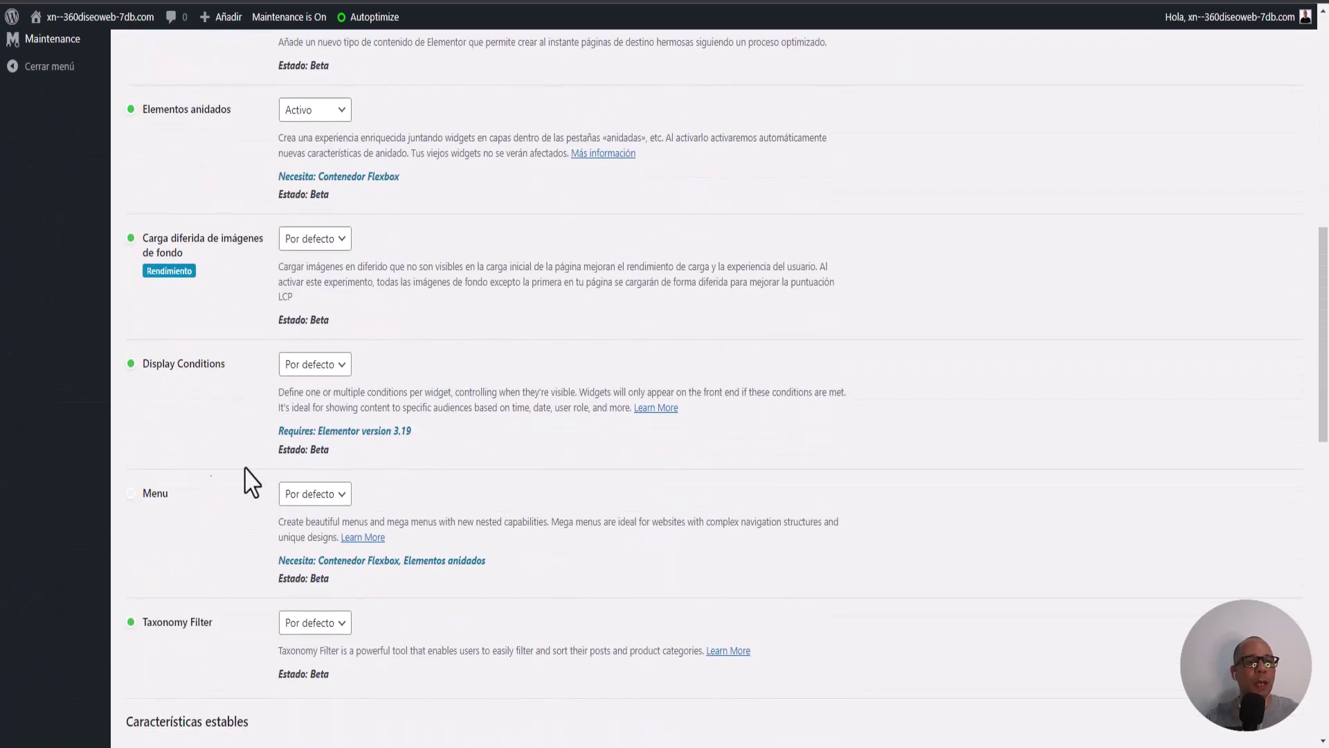
pyautogui.click(304, 495)
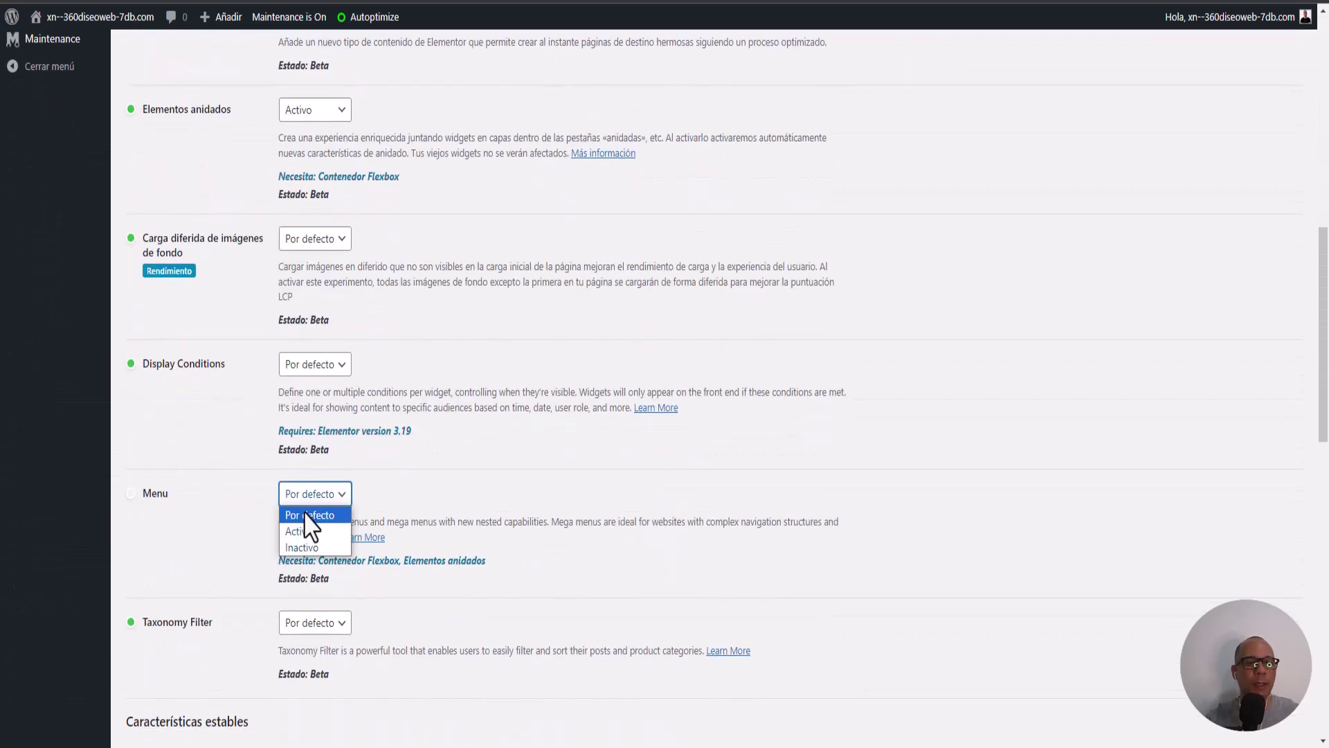
pyautogui.click(306, 537)
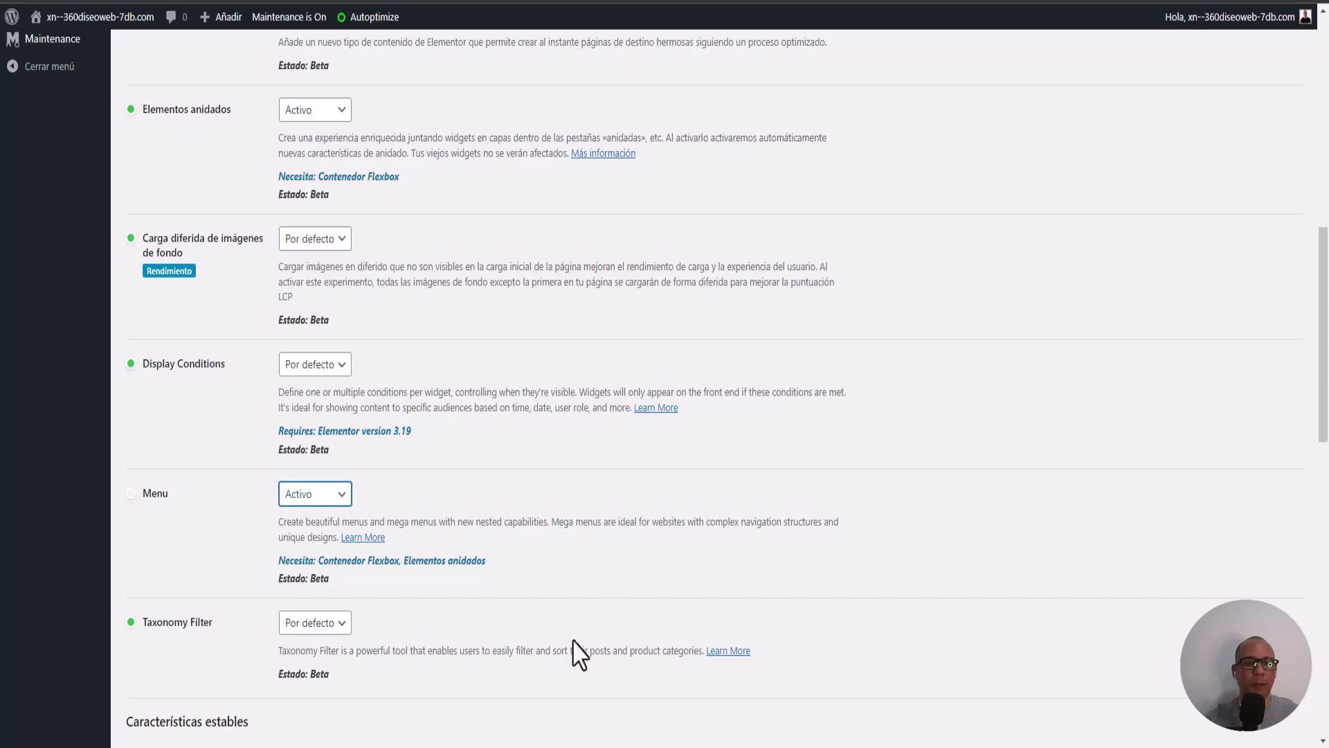
pyautogui.scroll(-1, 485, 586)
pyautogui.scroll(-13, 485, 586)
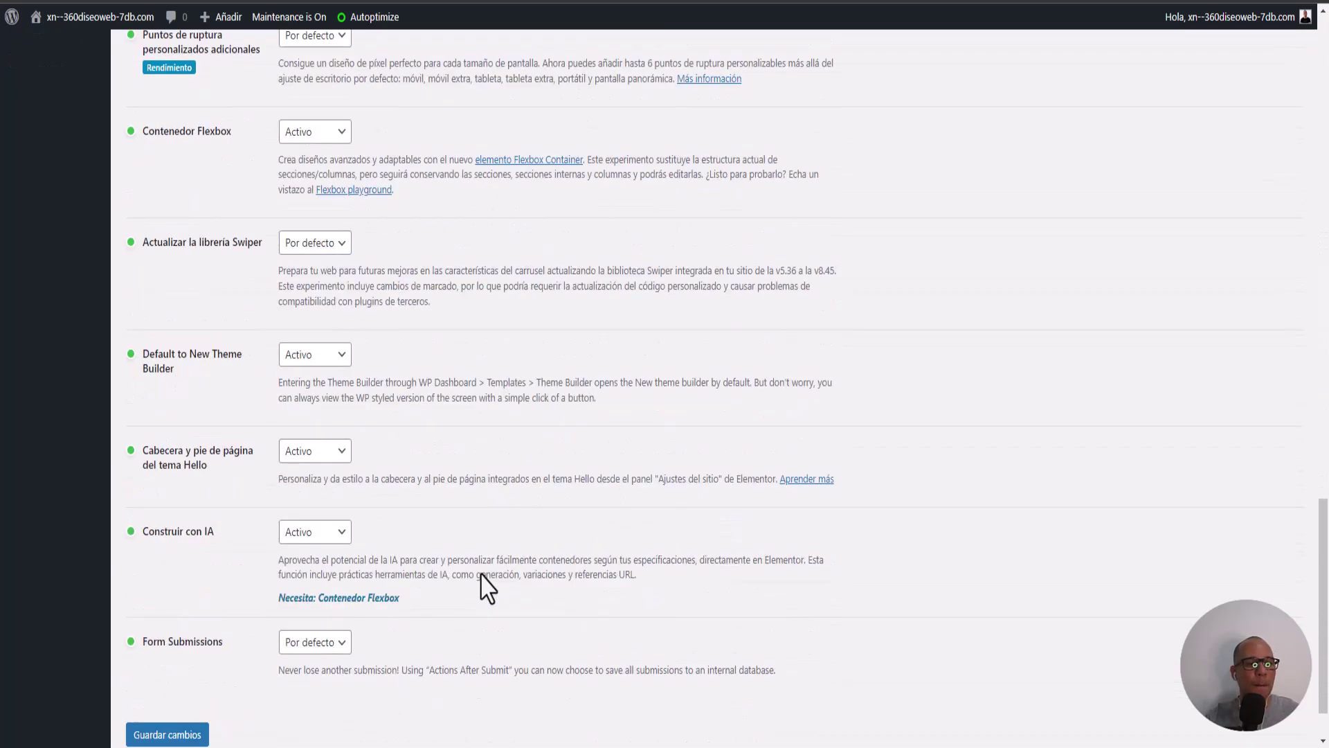
pyautogui.click(195, 671)
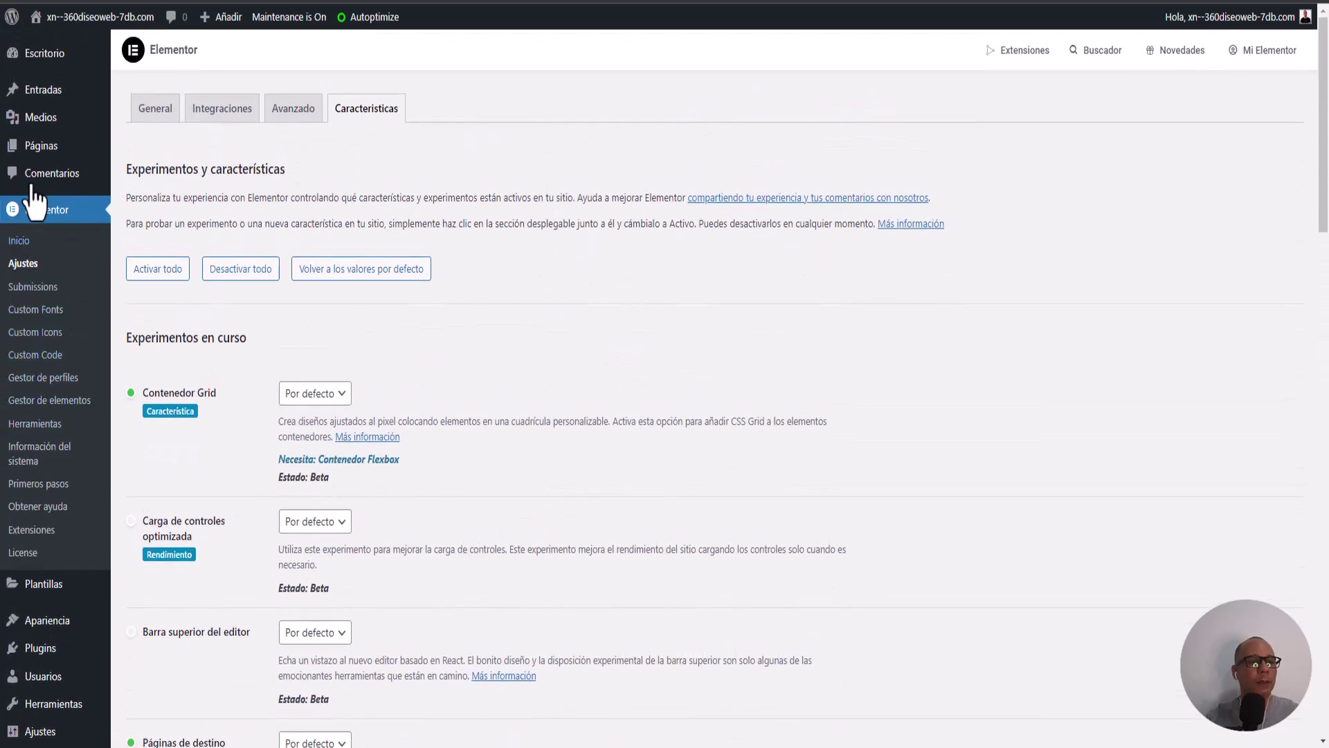
# Step: Open the Hone page in the Elementor editor and add a three-column Flexbox container with a wide middle column
pyautogui.click(36, 151)
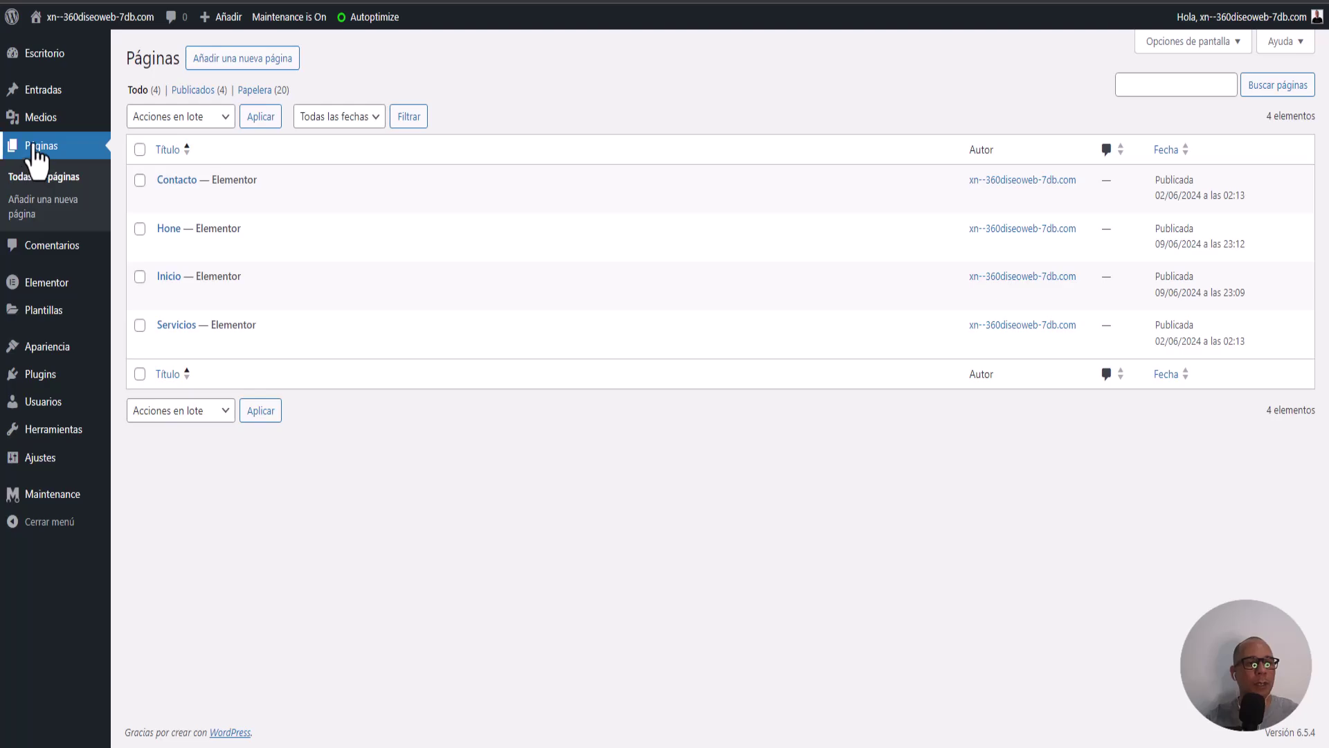
pyautogui.click(392, 248)
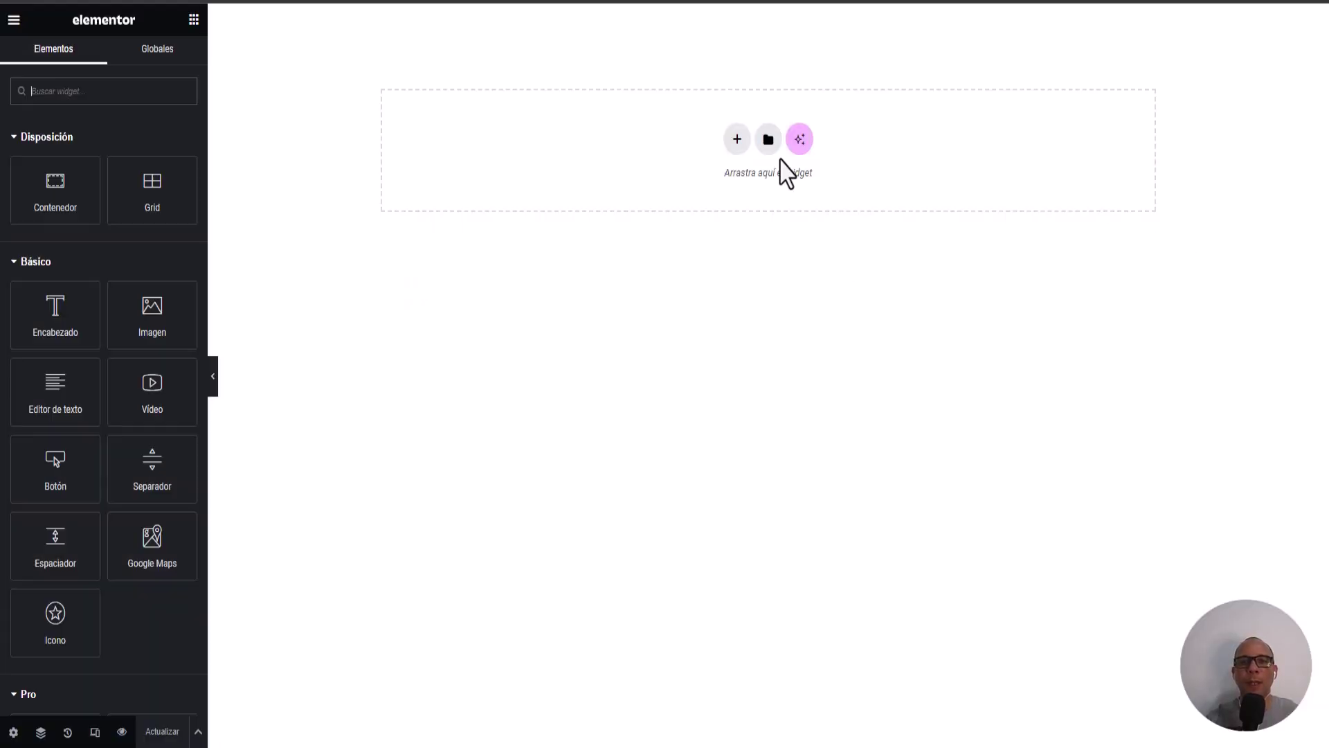
pyautogui.click(736, 141)
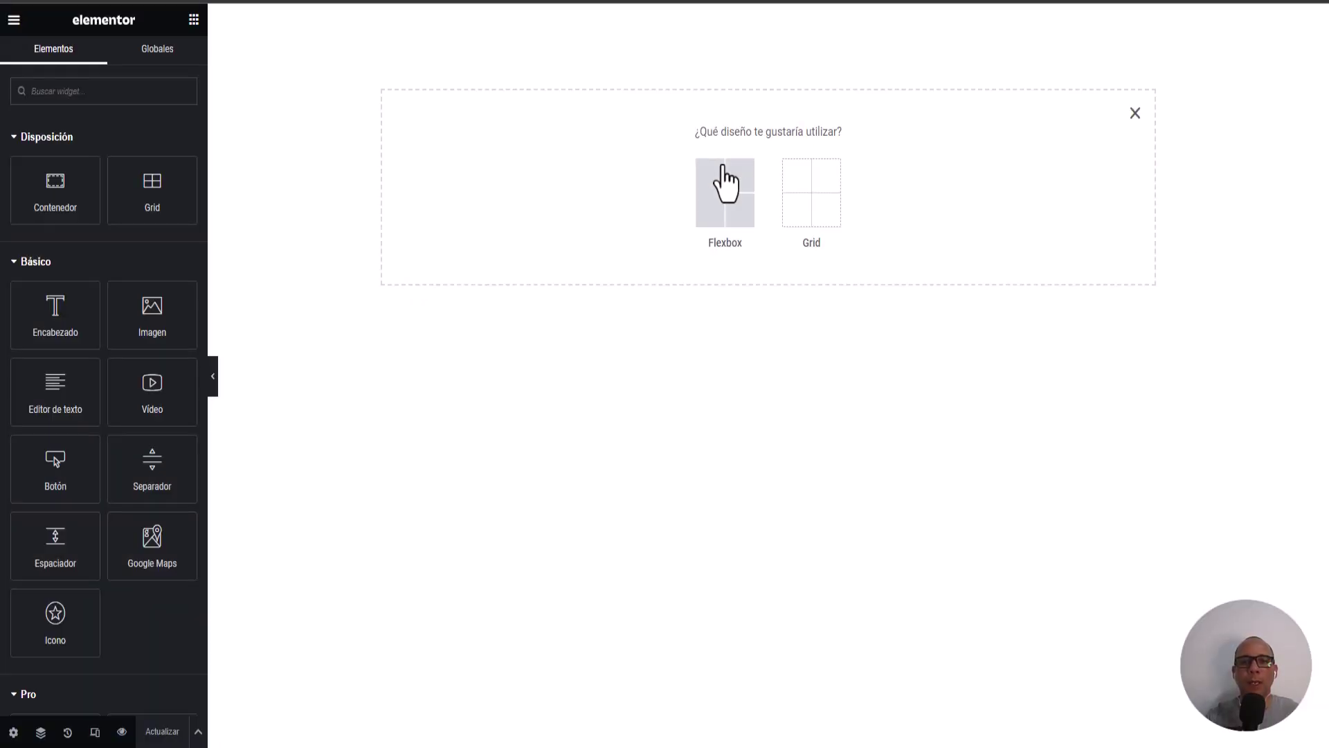
pyautogui.click(721, 211)
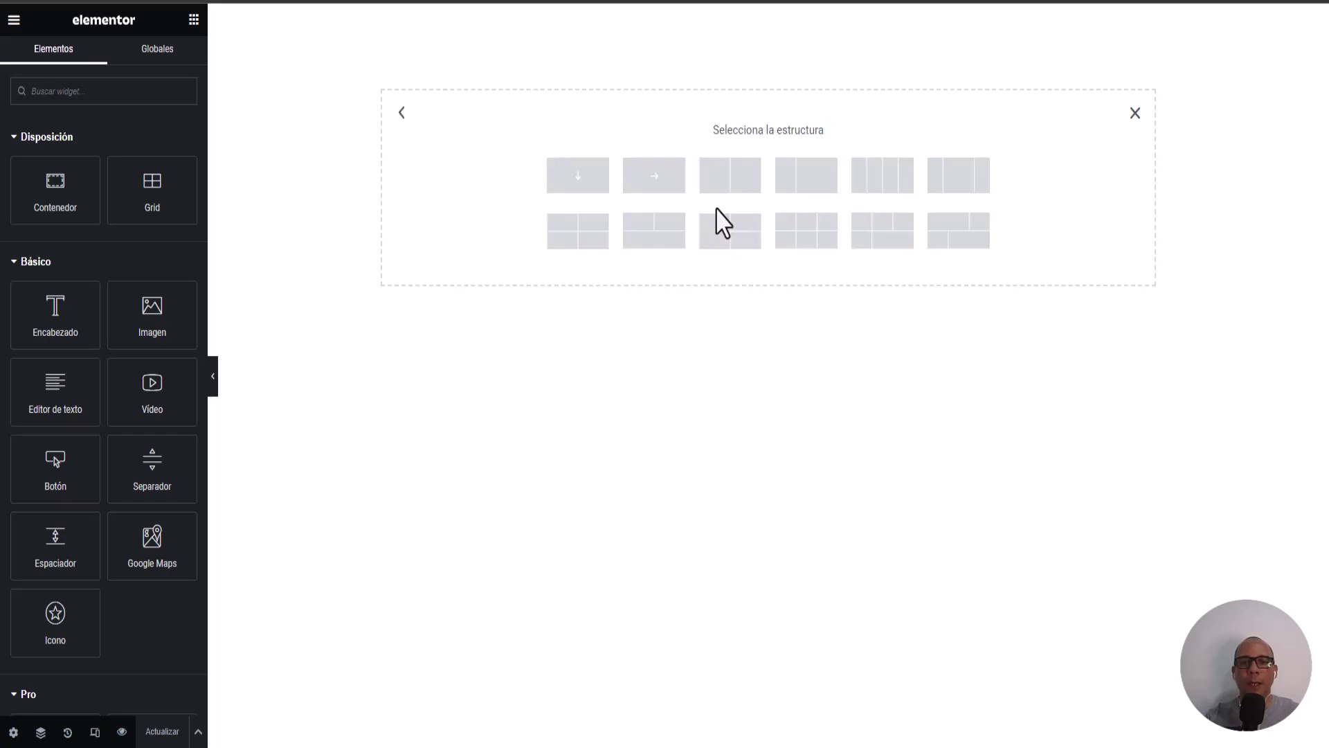
pyautogui.click(939, 181)
# Step: Place a Site Logo widget in the container's first column and update the page
pyautogui.click(490, 56)
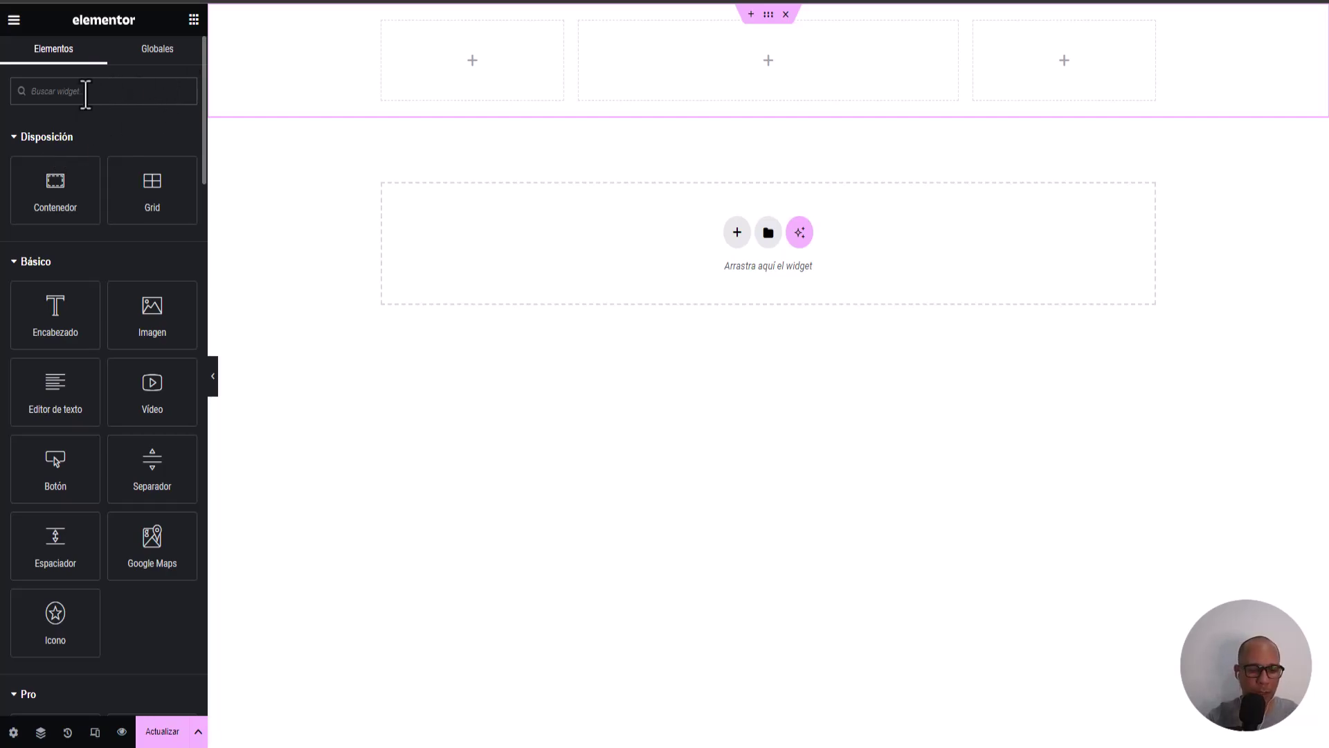
pyautogui.write('logo')
pyautogui.moveTo(51, 142); pyautogui.dragTo(431, 69)
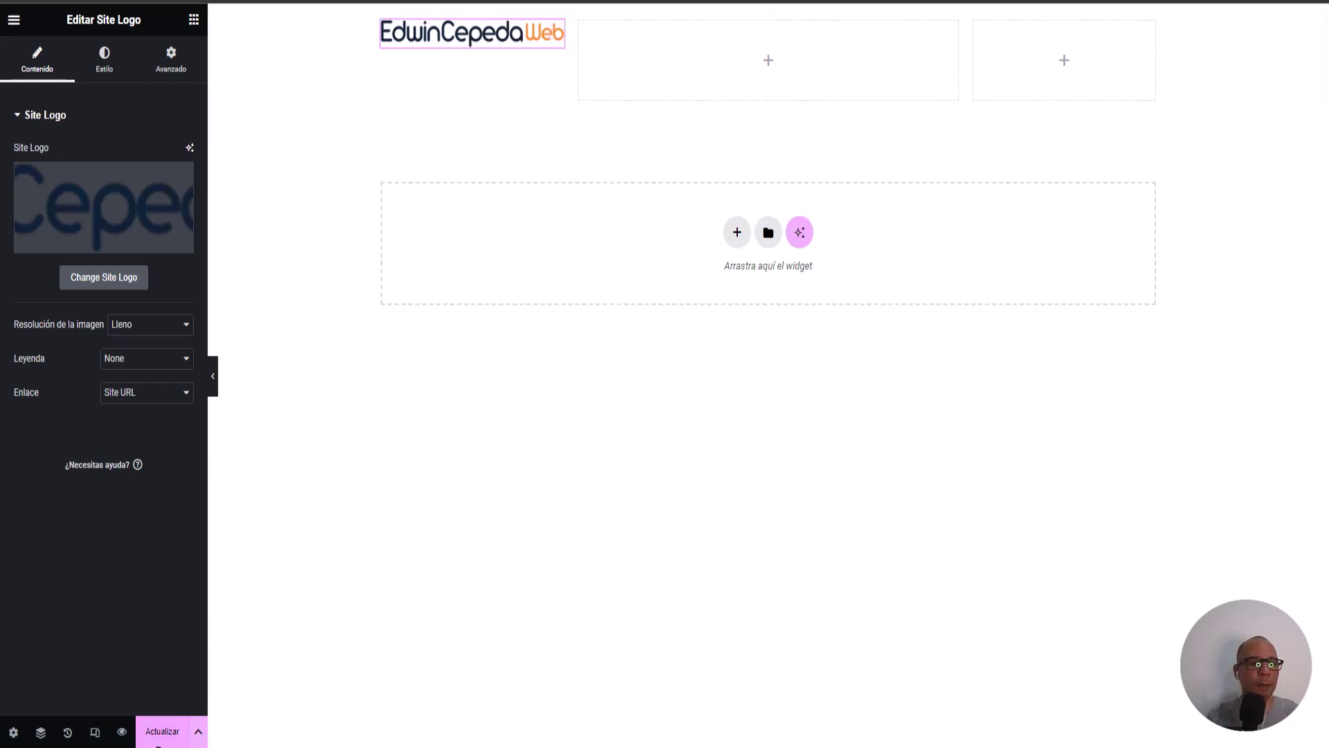
pyautogui.click(162, 732)
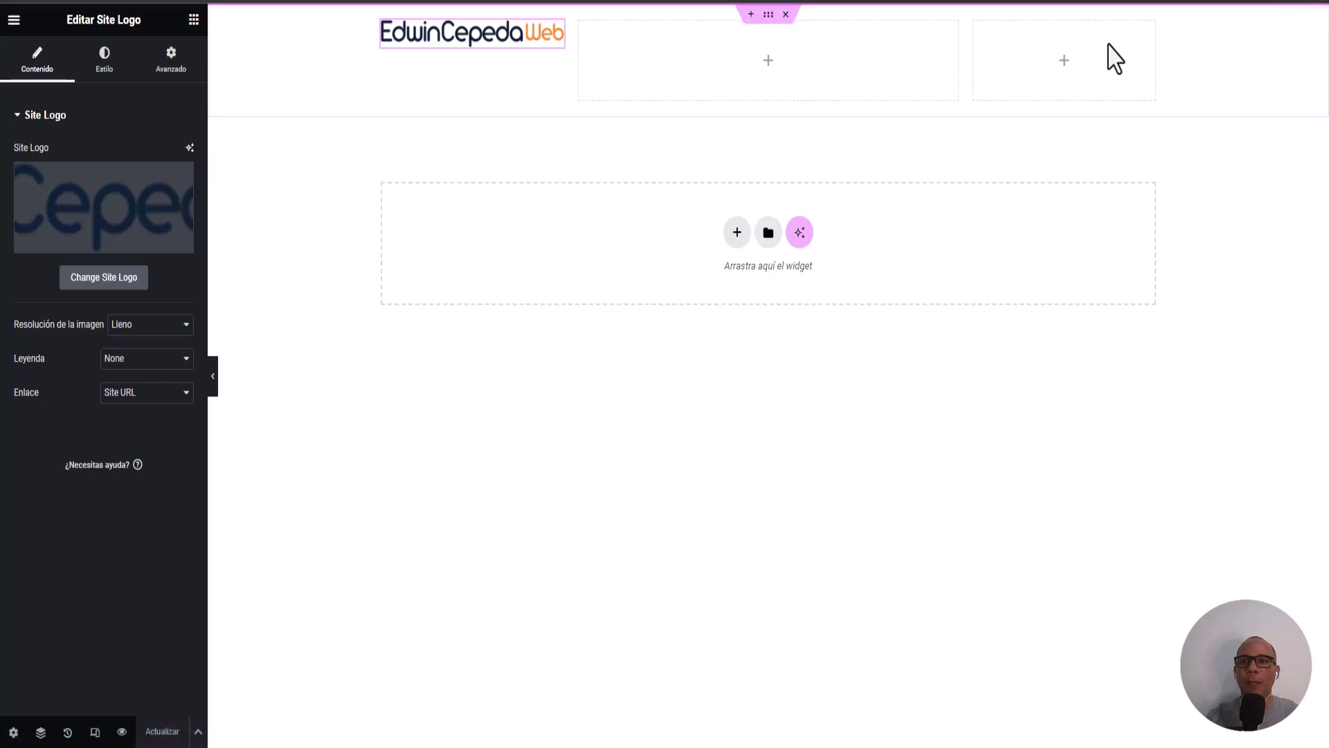
# Step: Place a Botón widget in the container's third column and align it to the center
pyautogui.click(1063, 60)
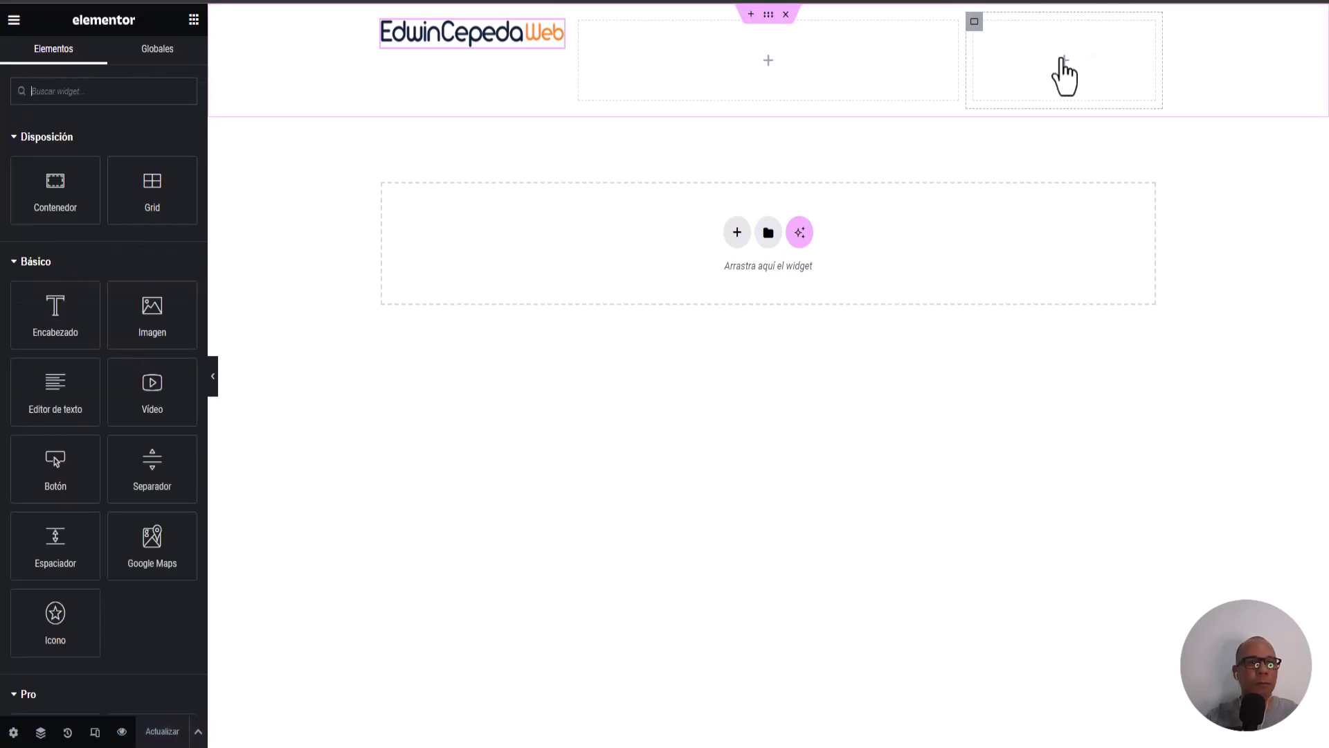
pyautogui.moveTo(57, 463); pyautogui.dragTo(1080, 66)
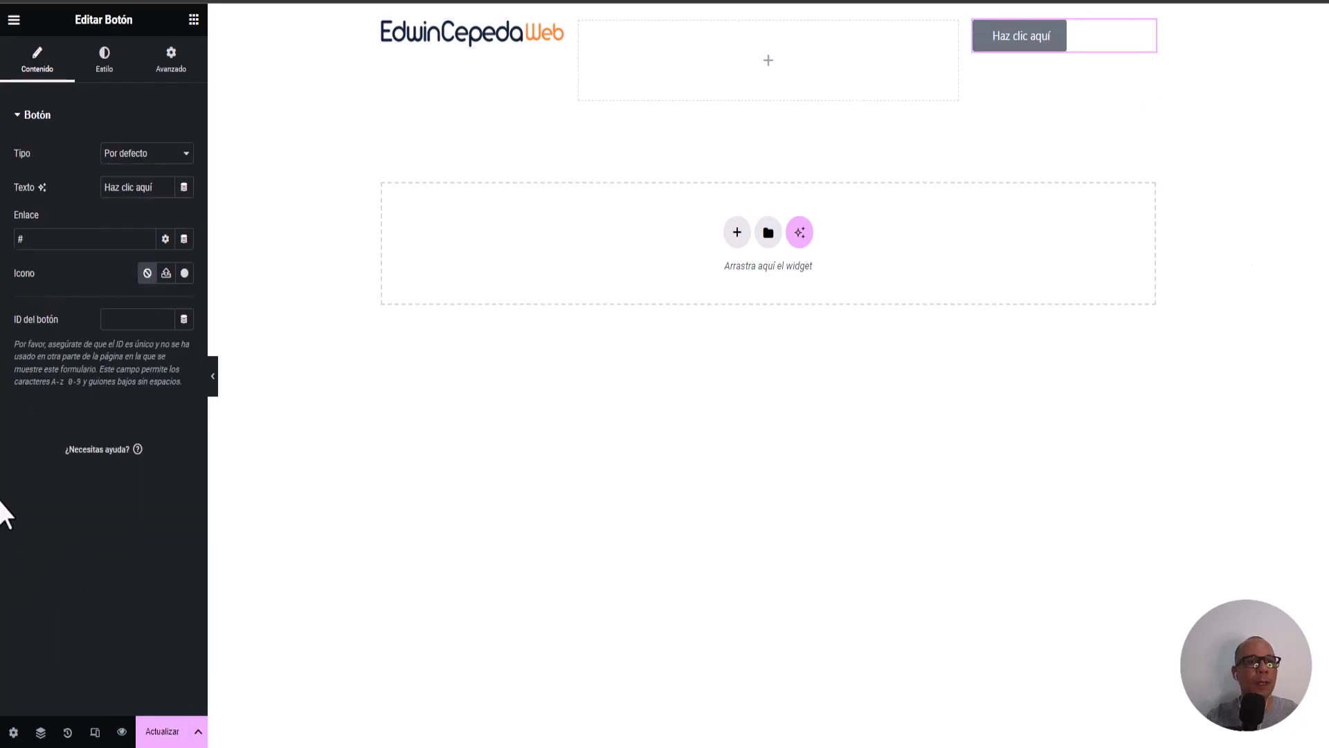
pyautogui.click(103, 62)
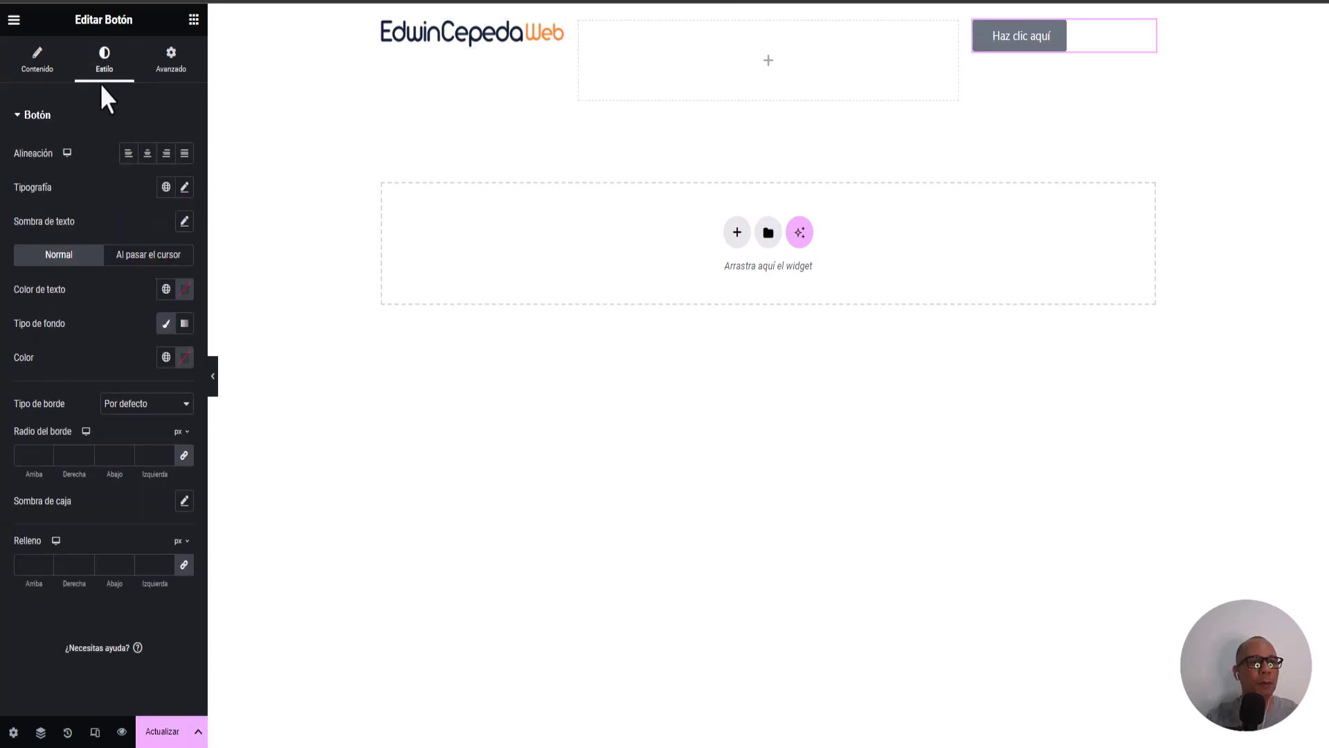
pyautogui.click(147, 154)
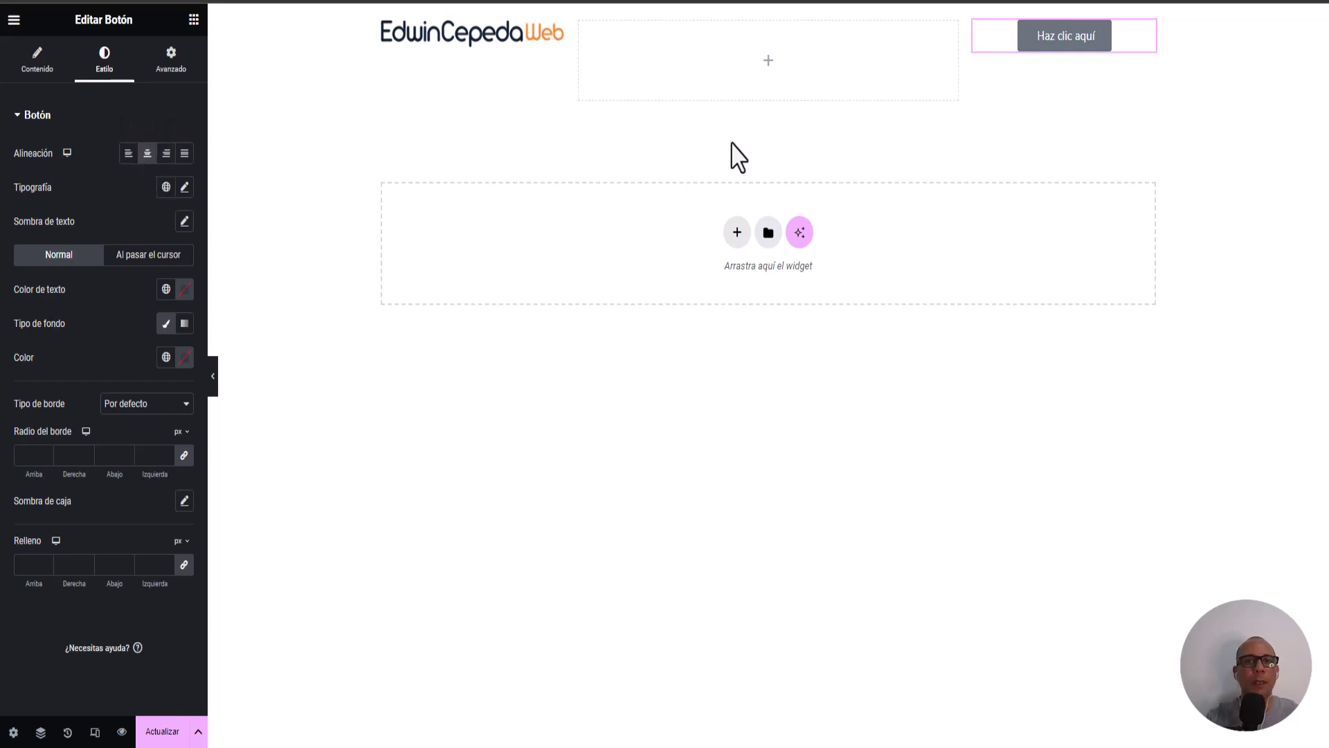
# Step: Place the Menu widget in the container's middle column and set its item position to Center
pyautogui.click(766, 81)
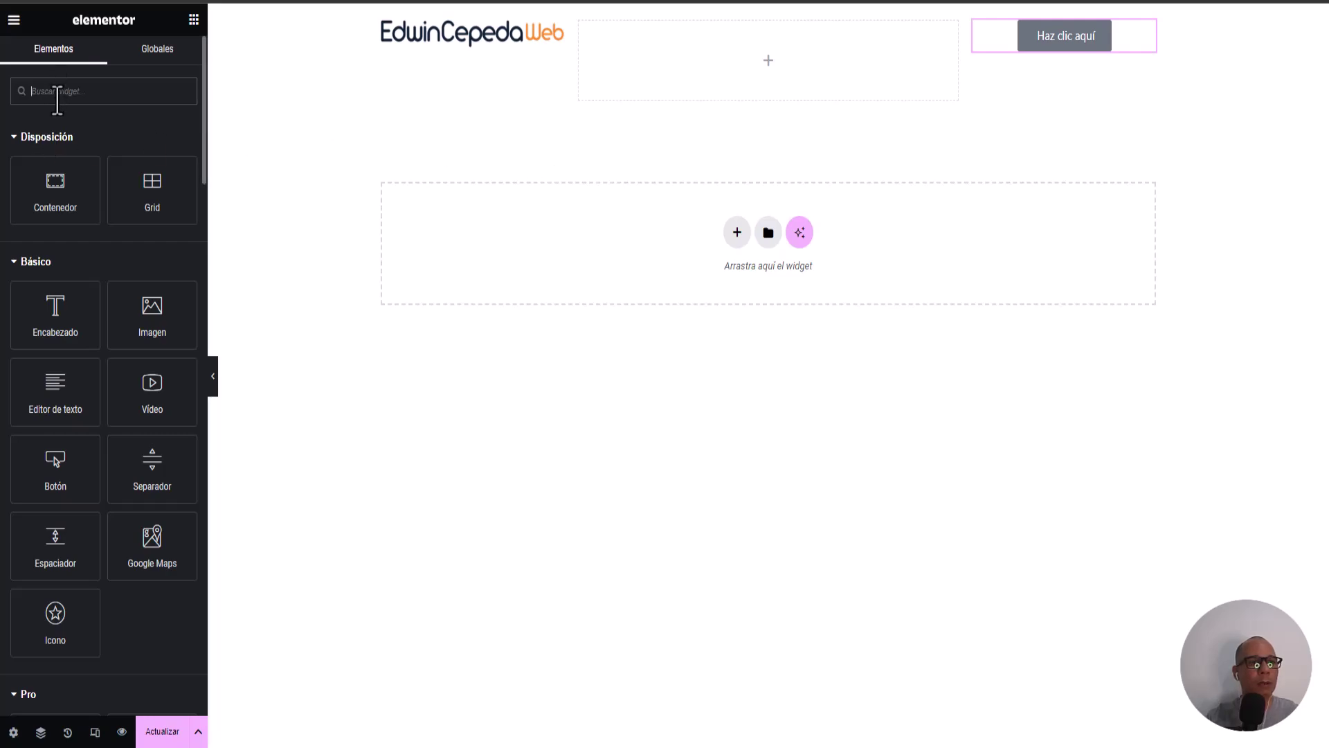
pyautogui.write('menu')
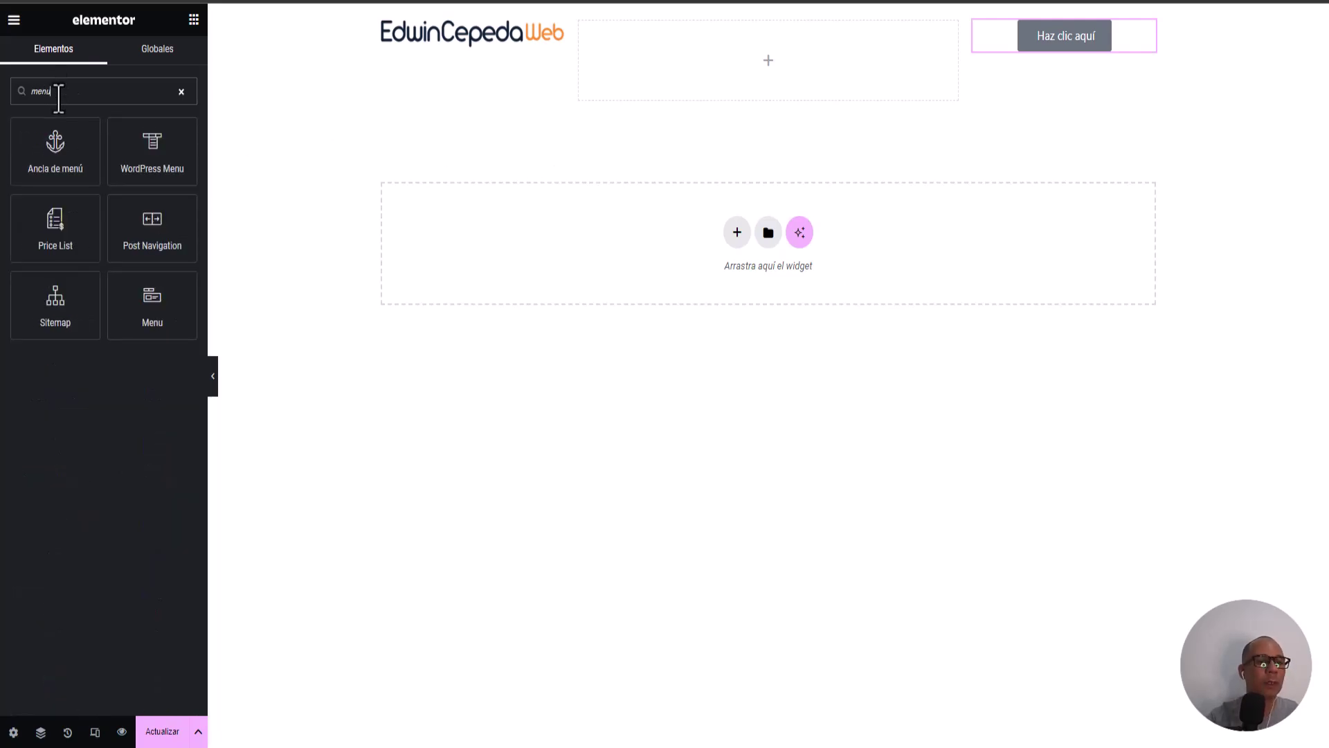
pyautogui.click(151, 301)
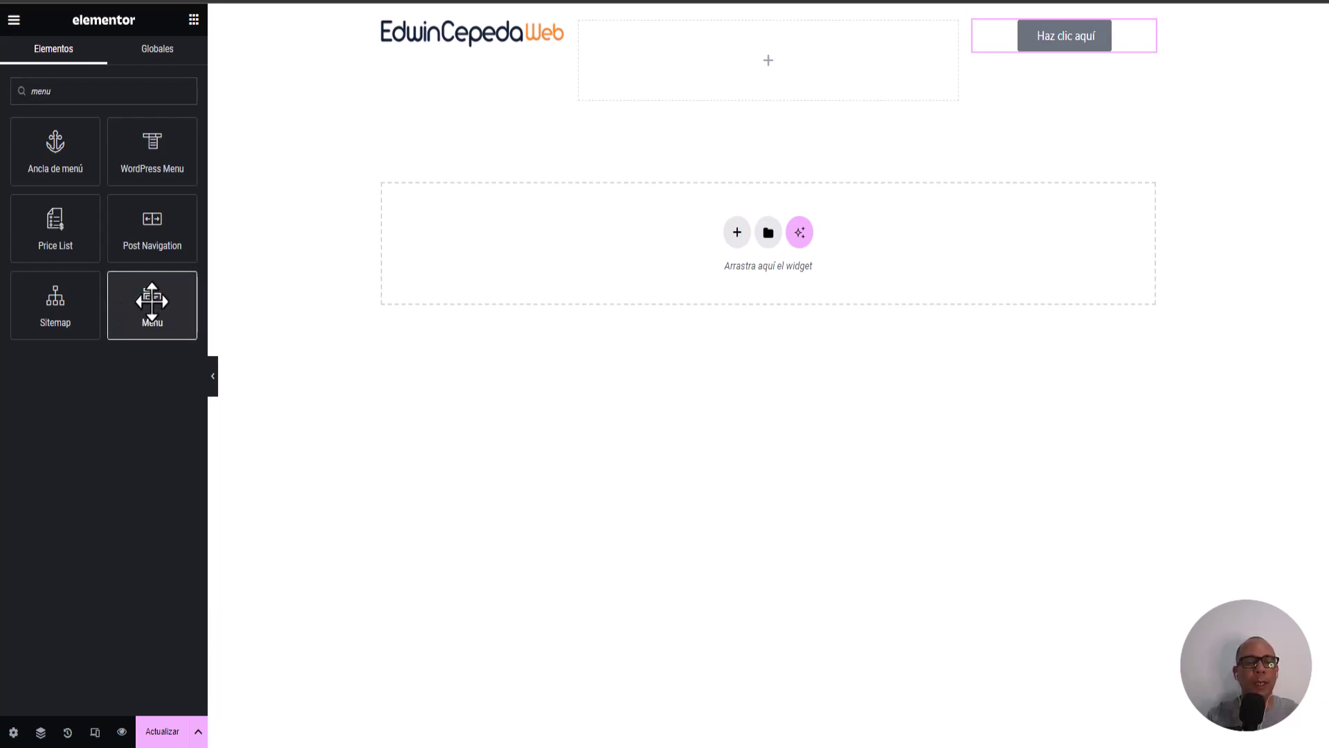
pyautogui.moveTo(152, 302); pyautogui.dragTo(769, 60)
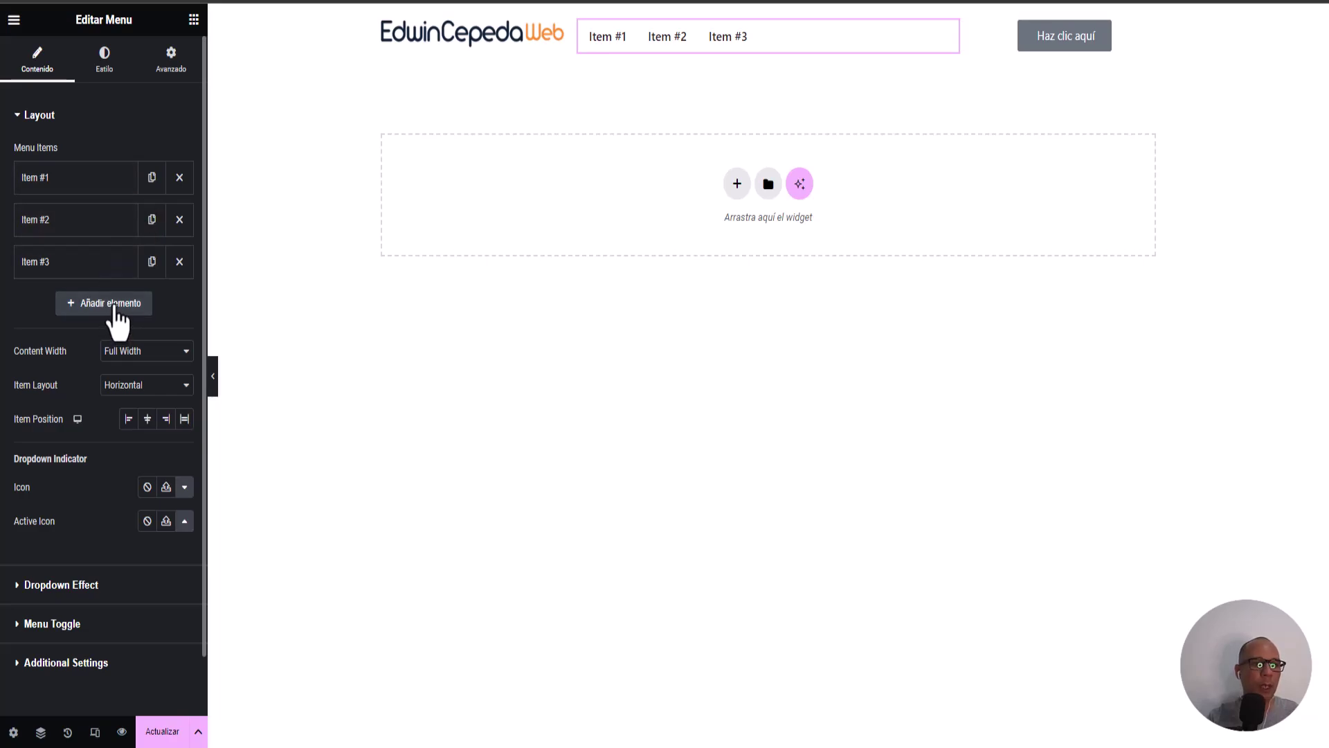
pyautogui.click(147, 420)
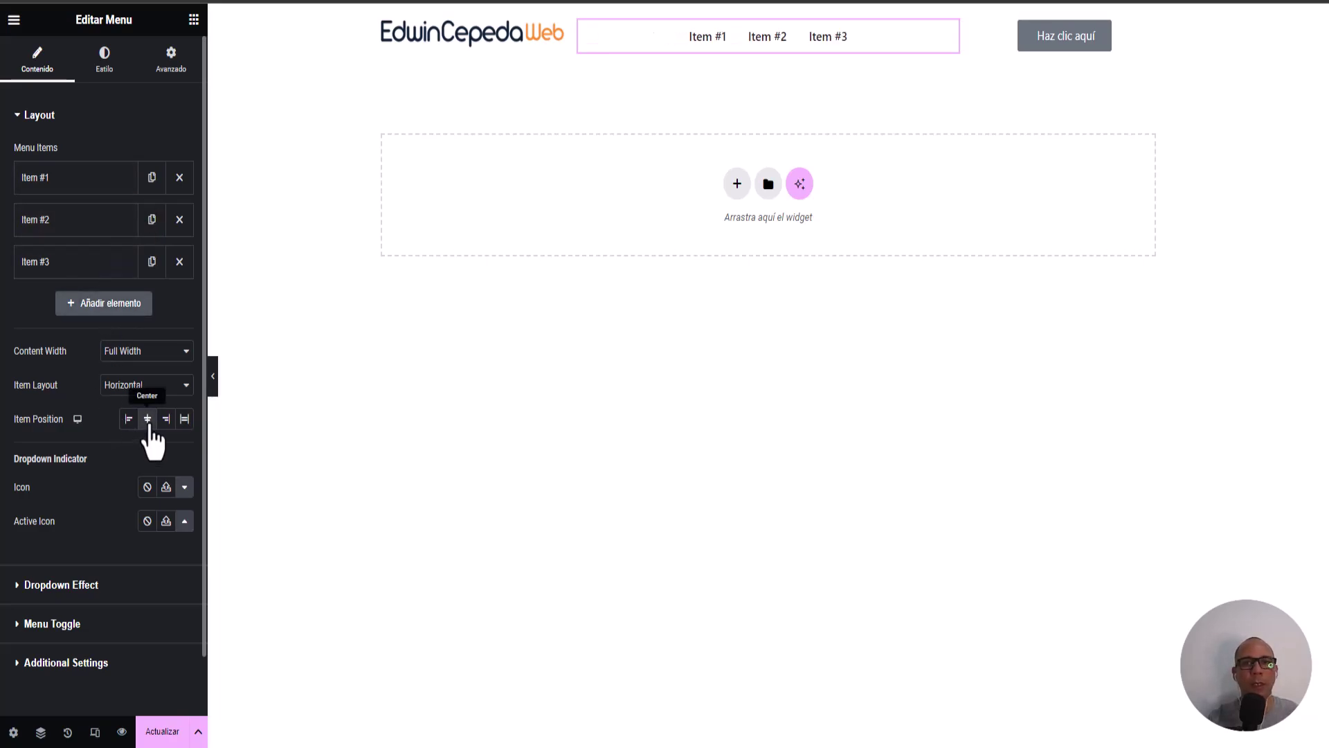
# Step: Rename the first menu item as Inicio
pyautogui.click(51, 182)
pyautogui.click(69, 239)
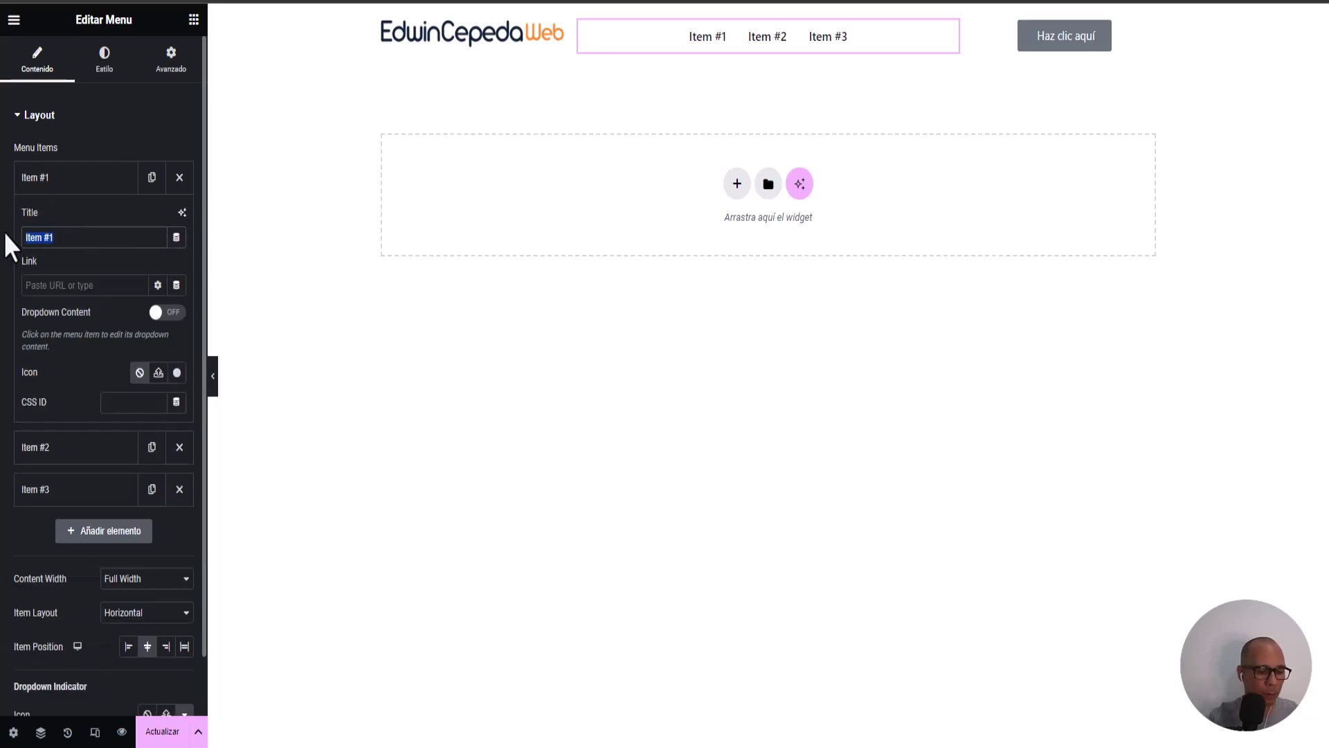
pyautogui.write('Inicio')
pyautogui.click(72, 286)
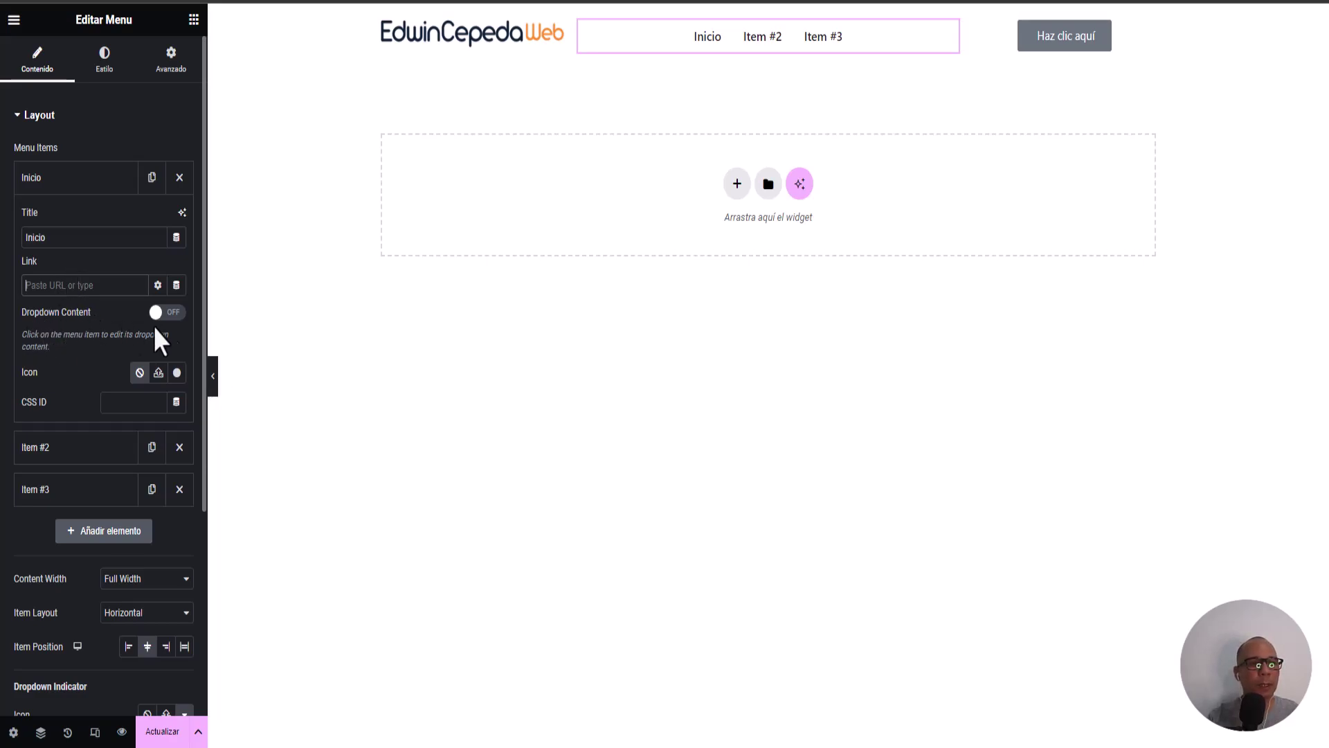
# Step: Try Dropdown Content on the Inicio item, opening its dropdown area, and turn the option off again
pyautogui.click(169, 313)
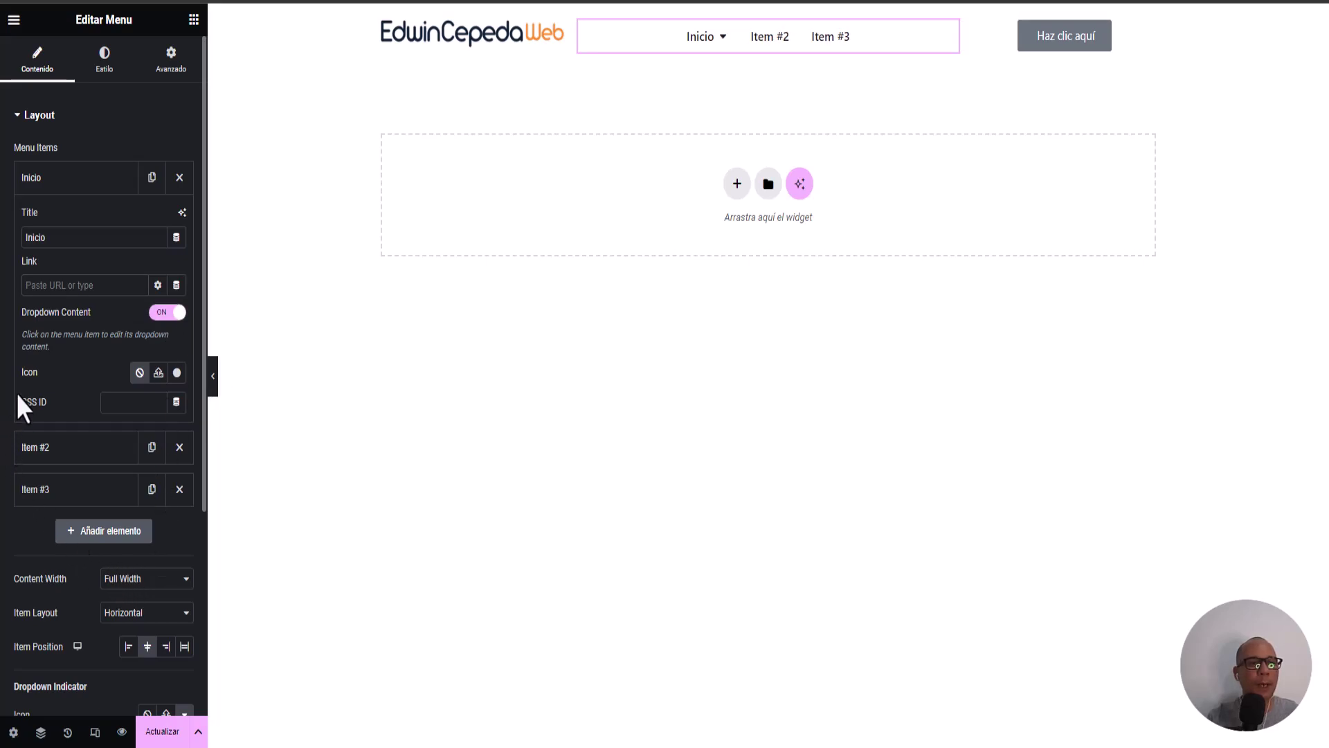
pyautogui.click(718, 42)
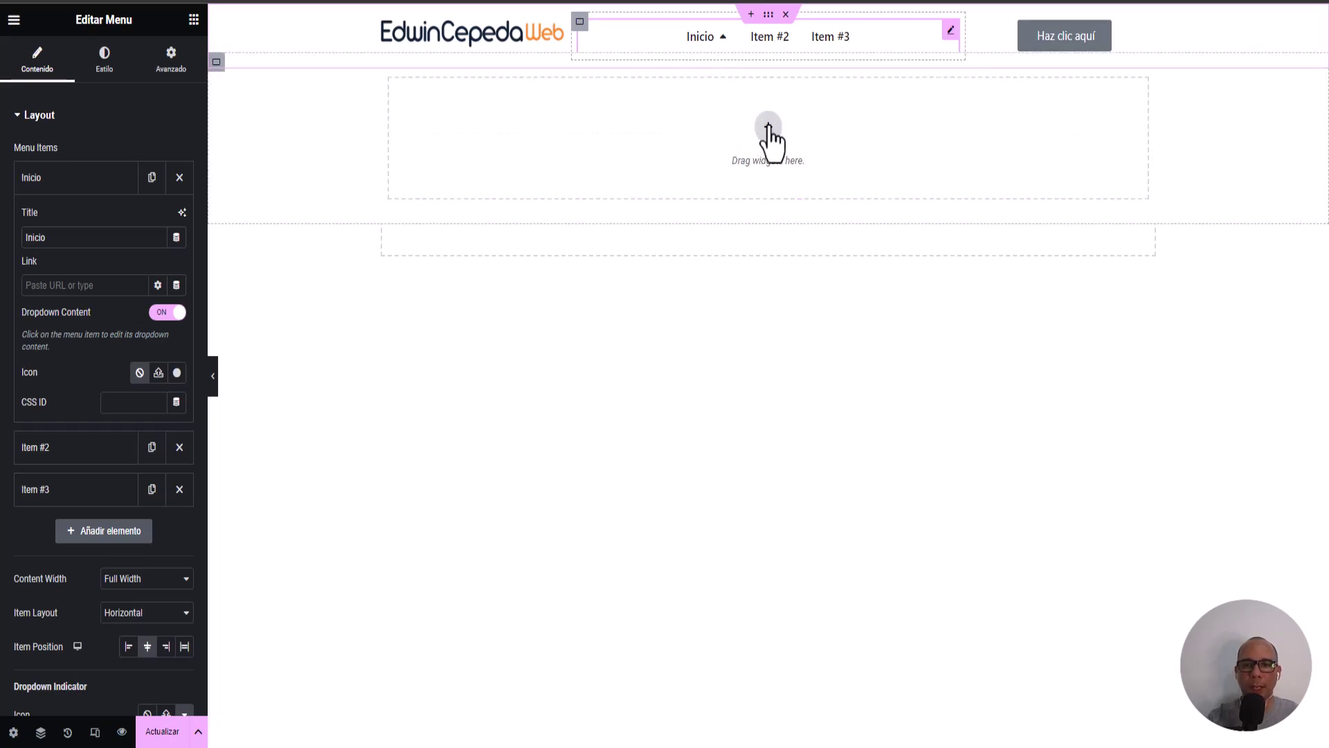
pyautogui.click(164, 313)
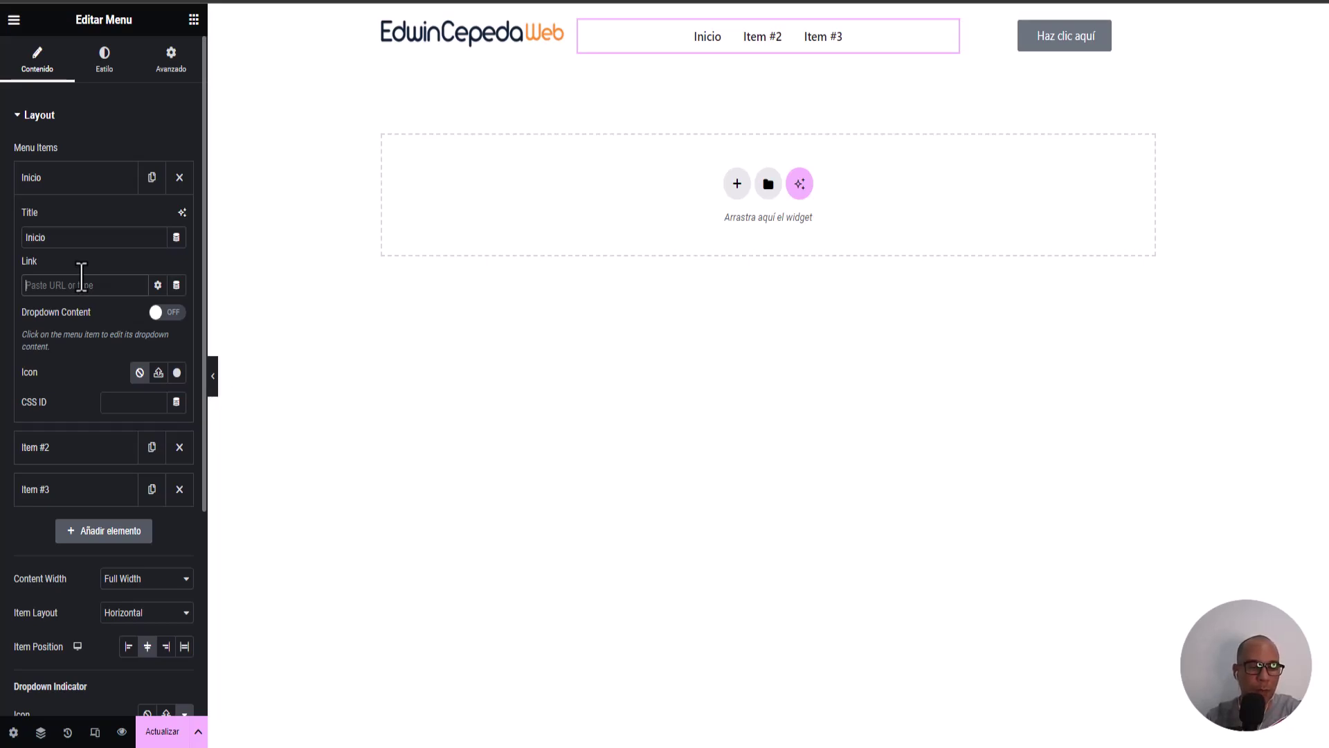
# Step: Paste the personal website's home URL as the Inicio item's link and update the page
pyautogui.rightClick(85, 286)
pyautogui.click(127, 433)
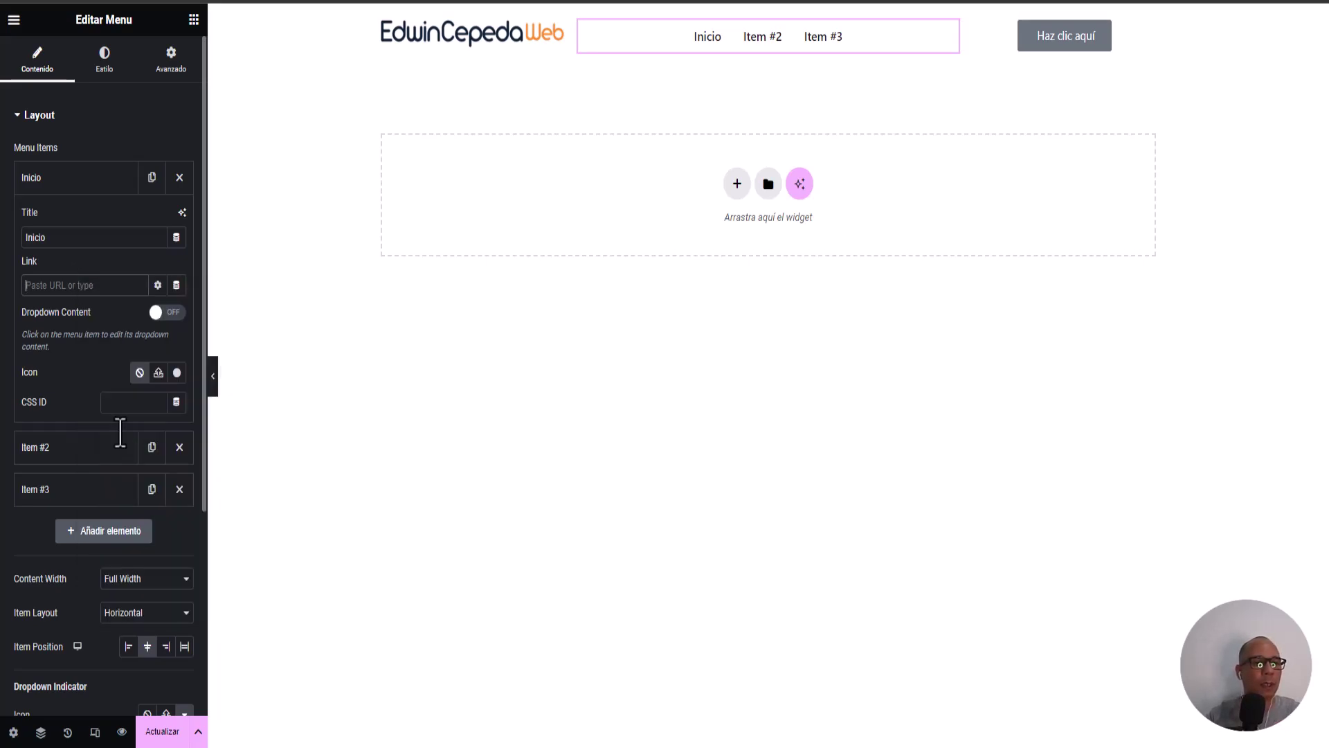
pyautogui.click(165, 731)
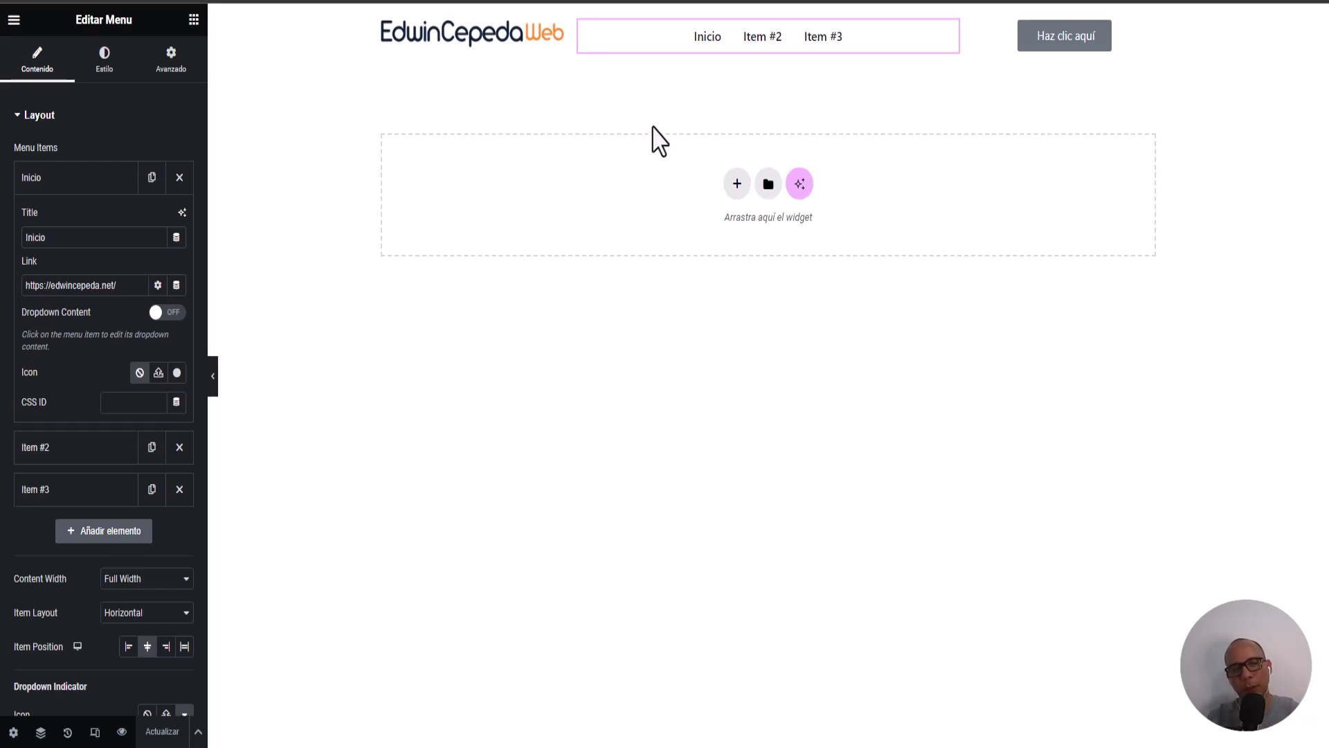
# Step: Rename the second menu item as Servicios
pyautogui.click(47, 179)
pyautogui.click(77, 228)
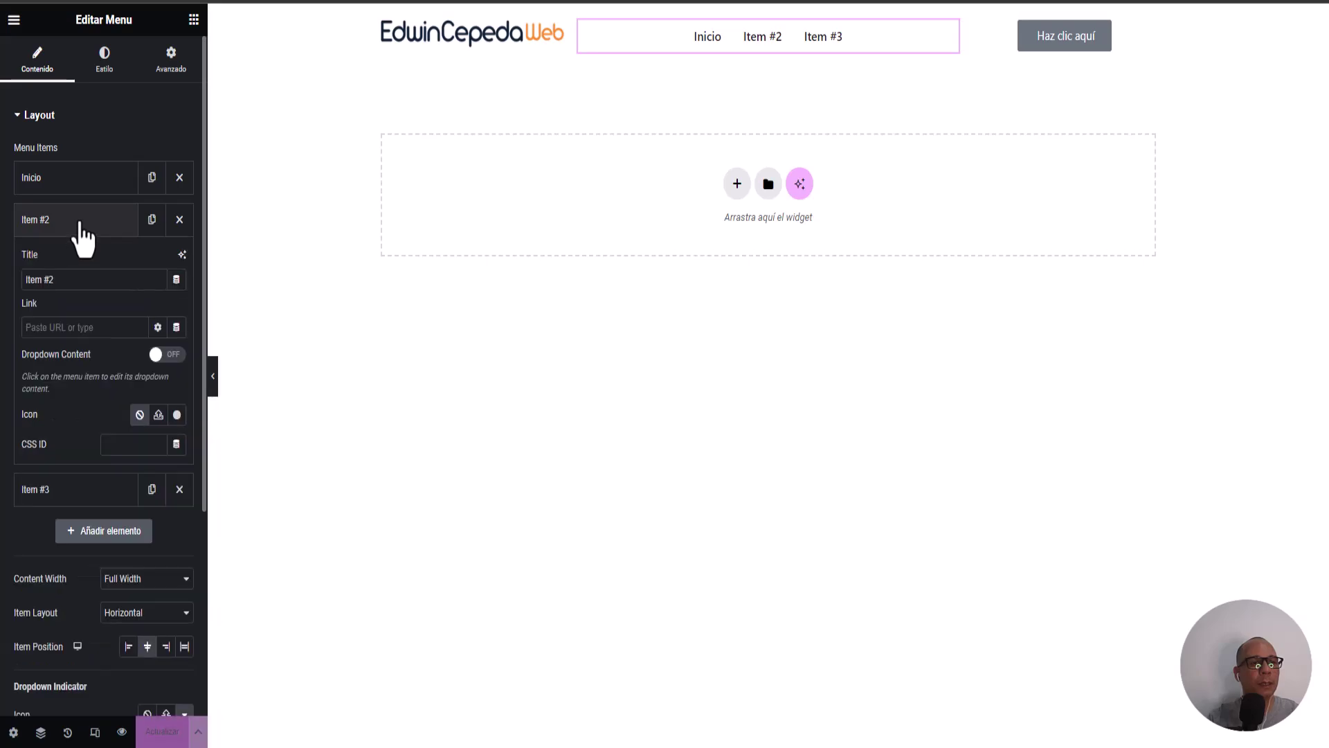
pyautogui.moveTo(72, 279); pyautogui.dragTo(14, 271)
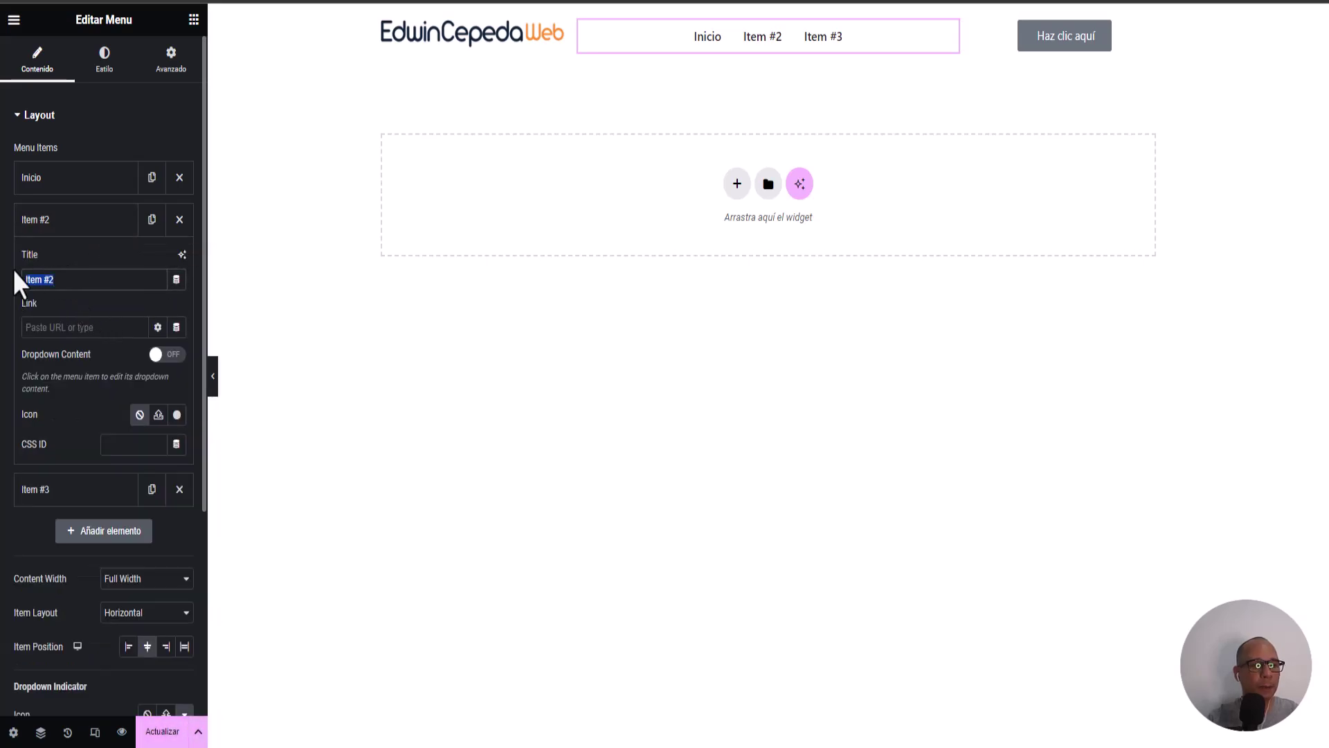
pyautogui.write('Servicico')
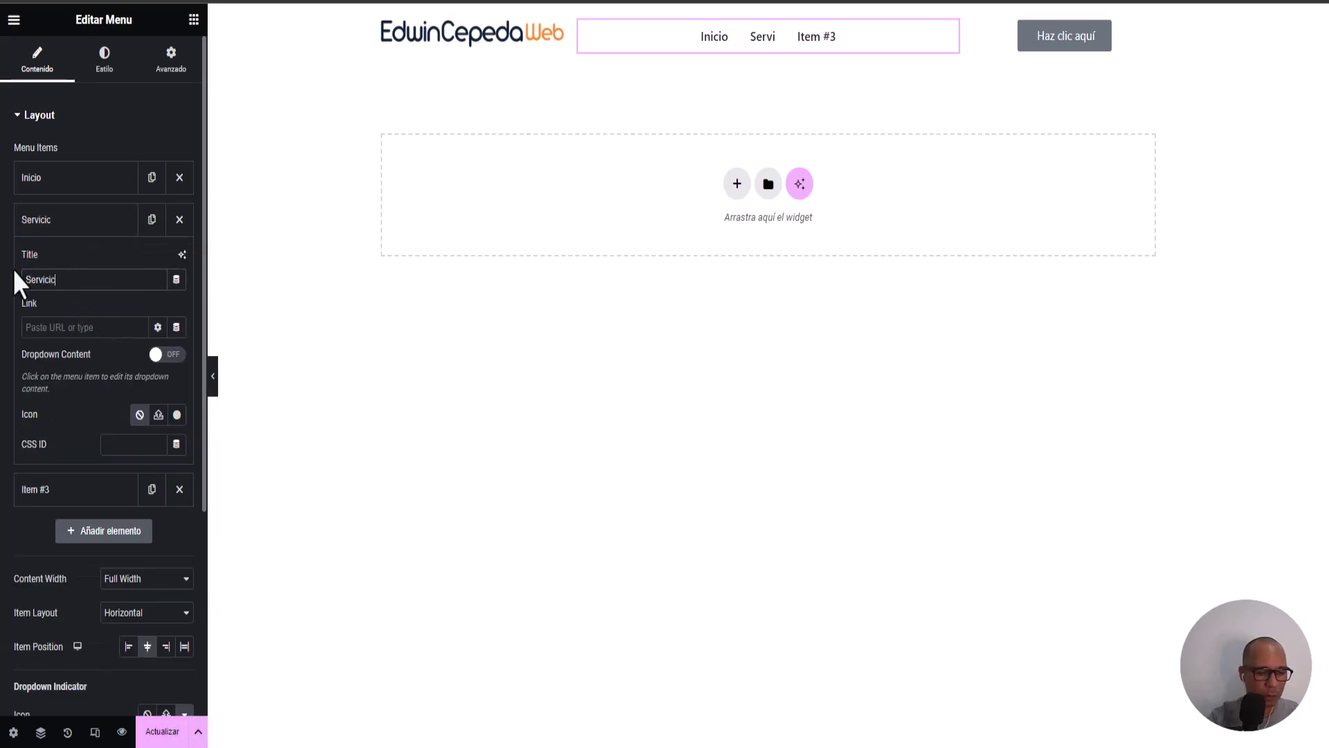
pyautogui.press('BackSpace')
pyautogui.press('BackSpace')
pyautogui.press('BackSpace')
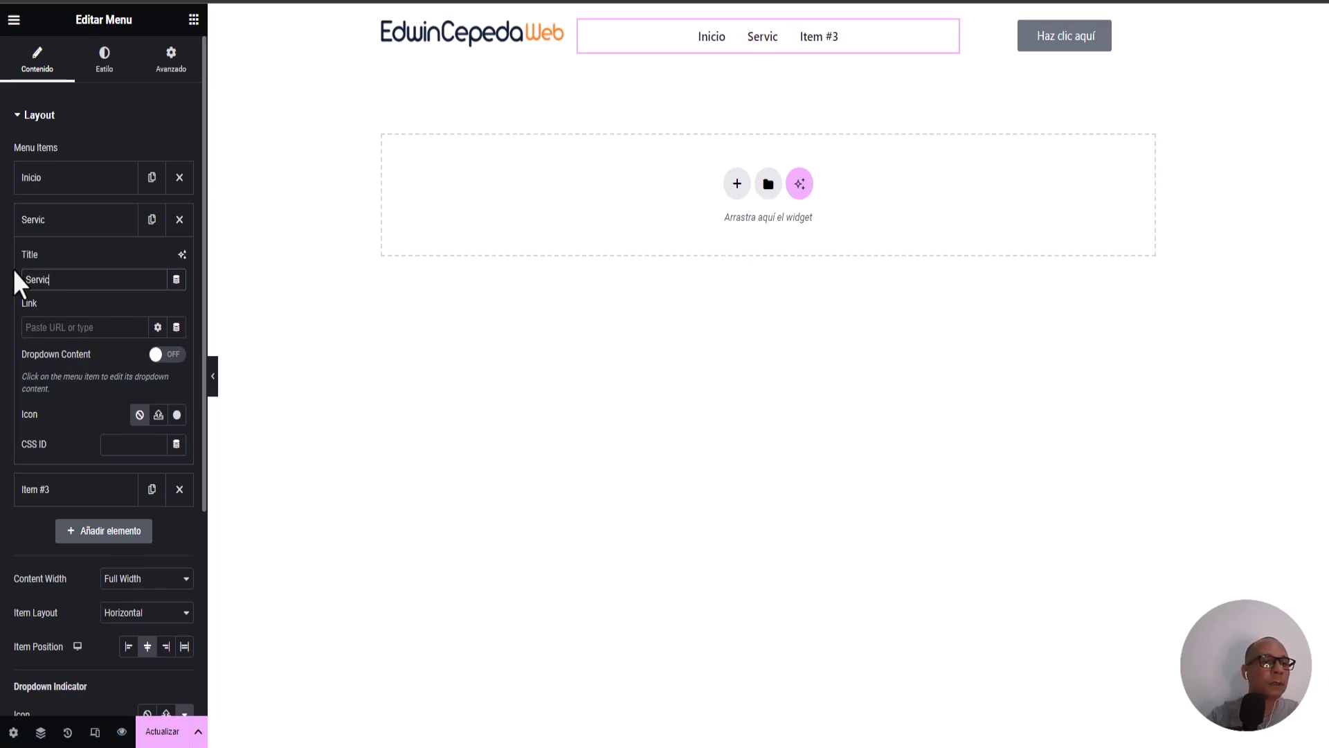
pyautogui.write('ios')
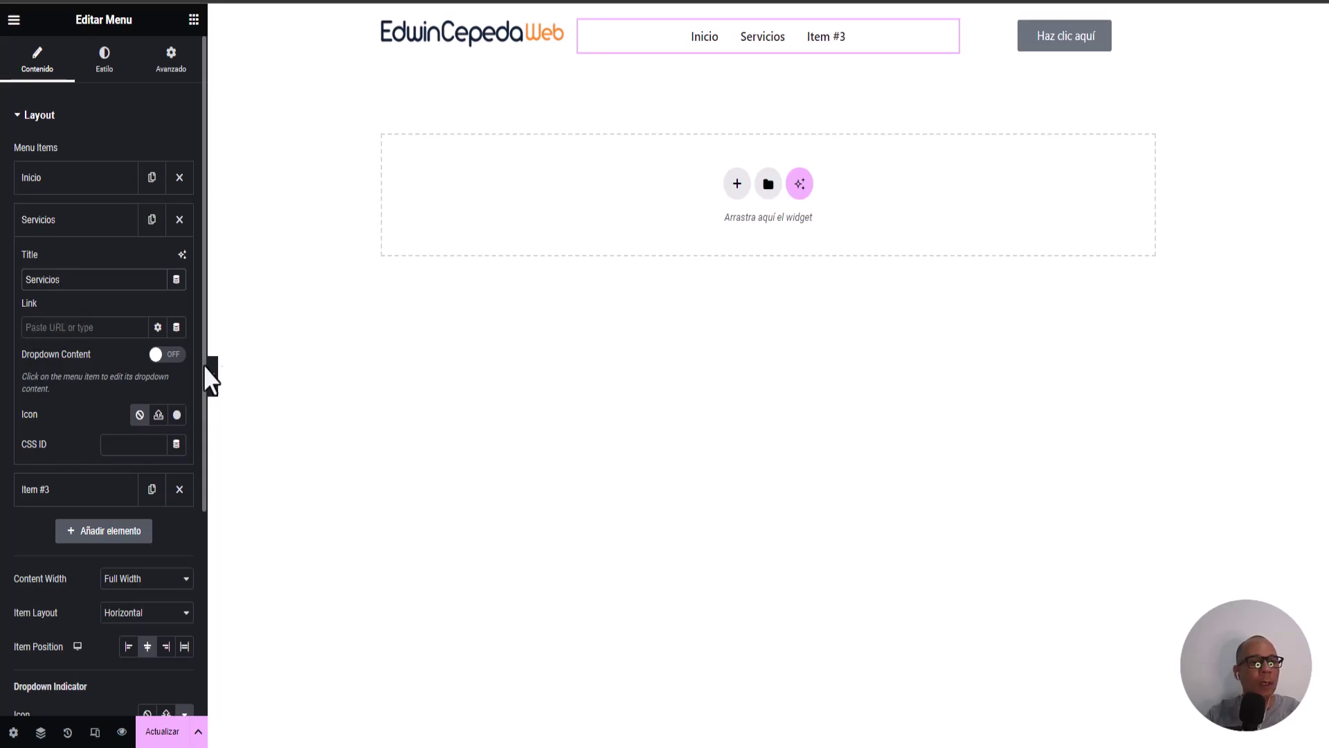
# Step: Turn on Dropdown Content for the Servicios item and give its dropdown area a structure of four equal columns
pyautogui.click(170, 355)
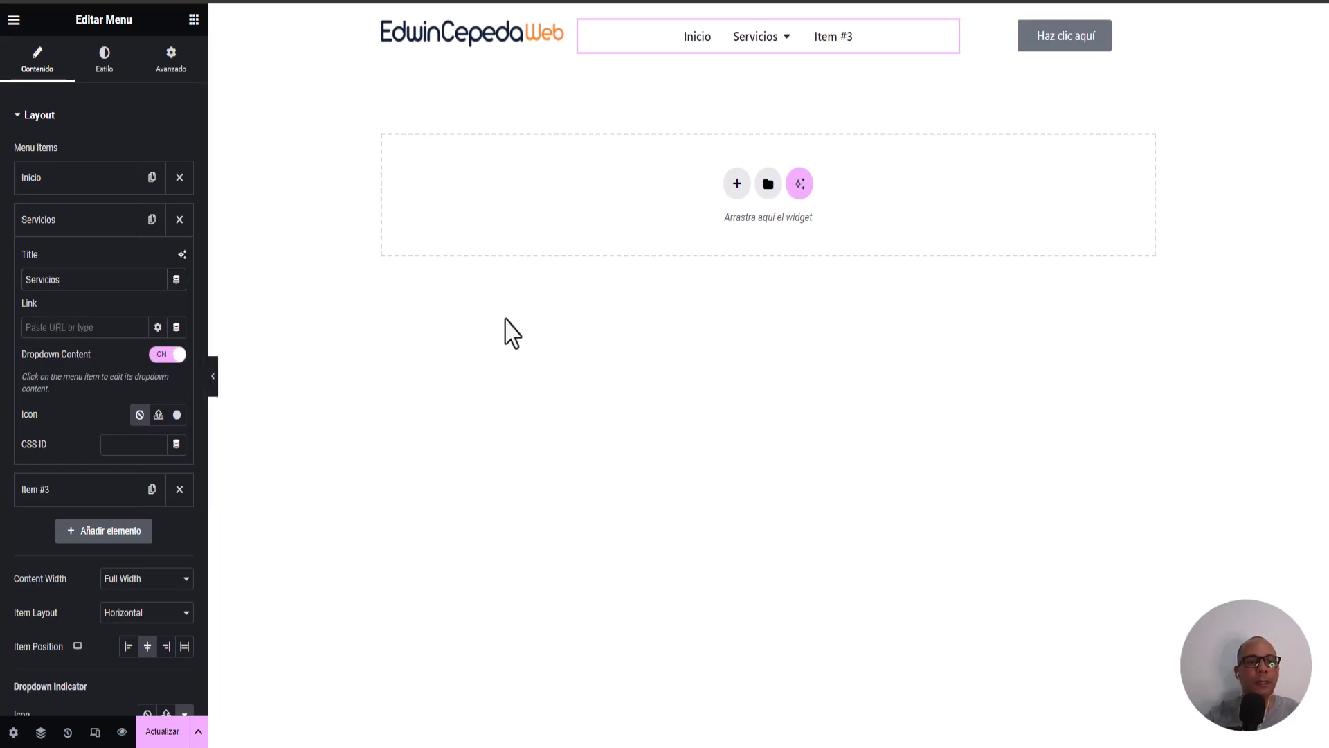
pyautogui.click(786, 45)
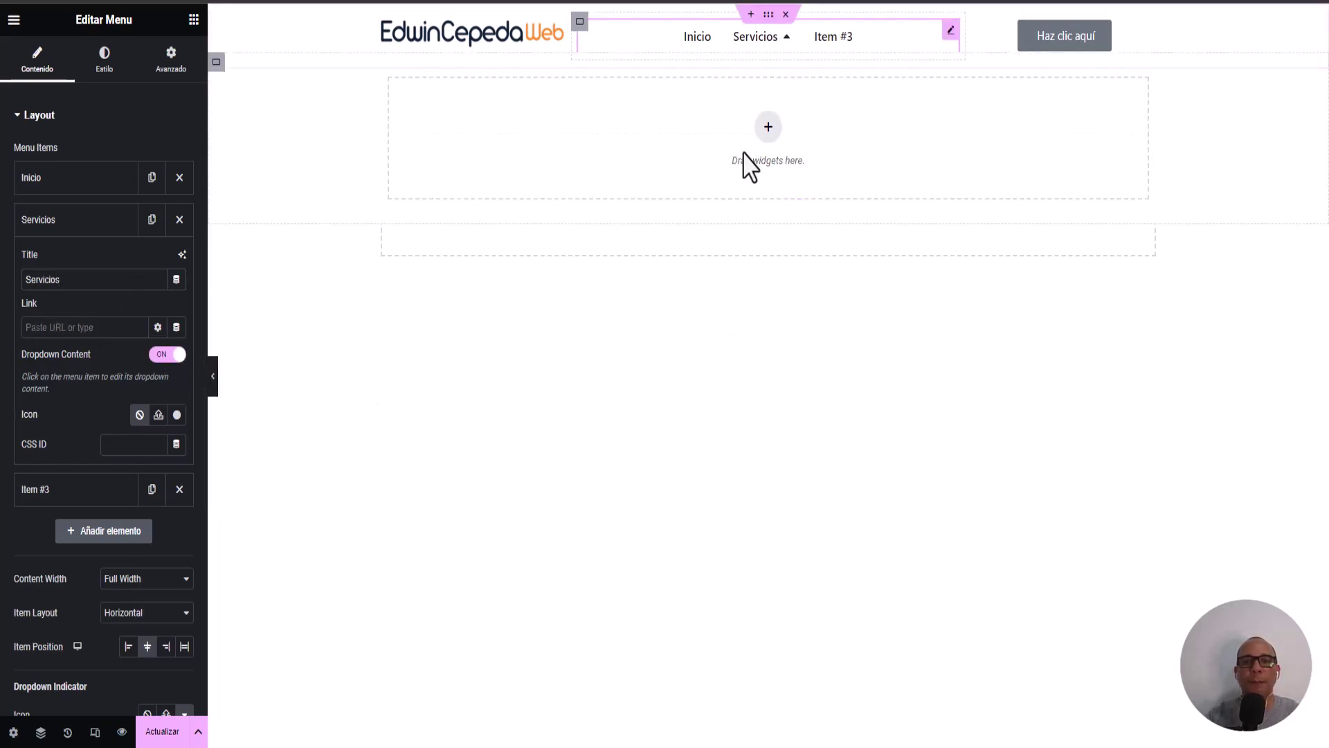
pyautogui.click(768, 128)
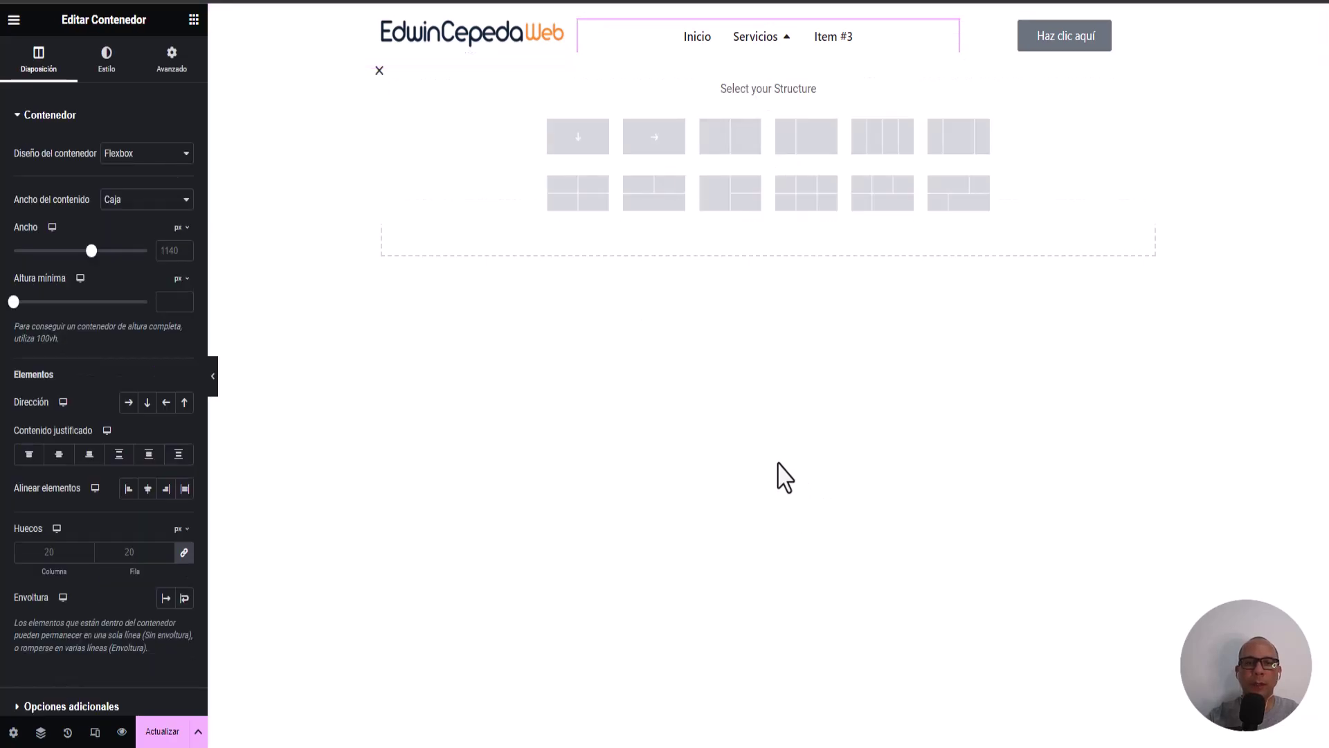
pyautogui.click(888, 159)
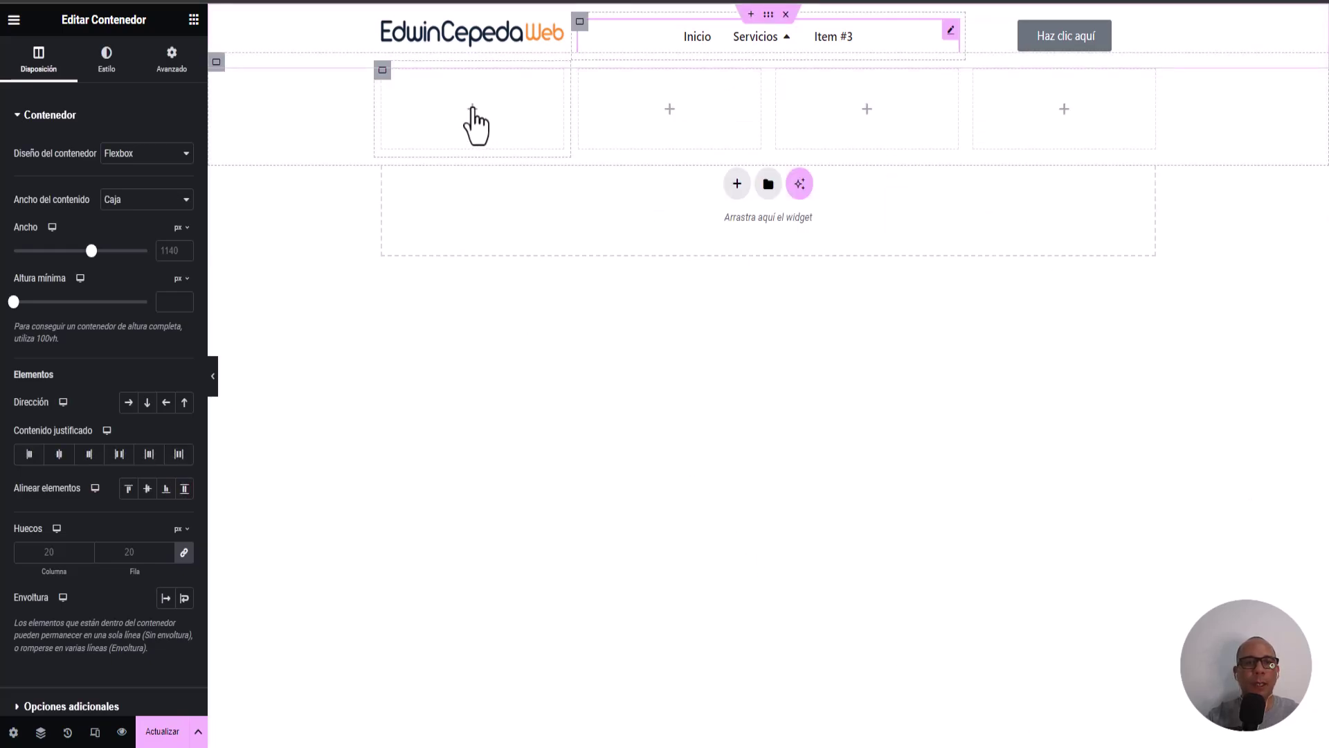
# Step: Add a Flip Box widget to the first column of the Servicios dropdown
pyautogui.click(473, 109)
pyautogui.scroll(-8, 39, 346)
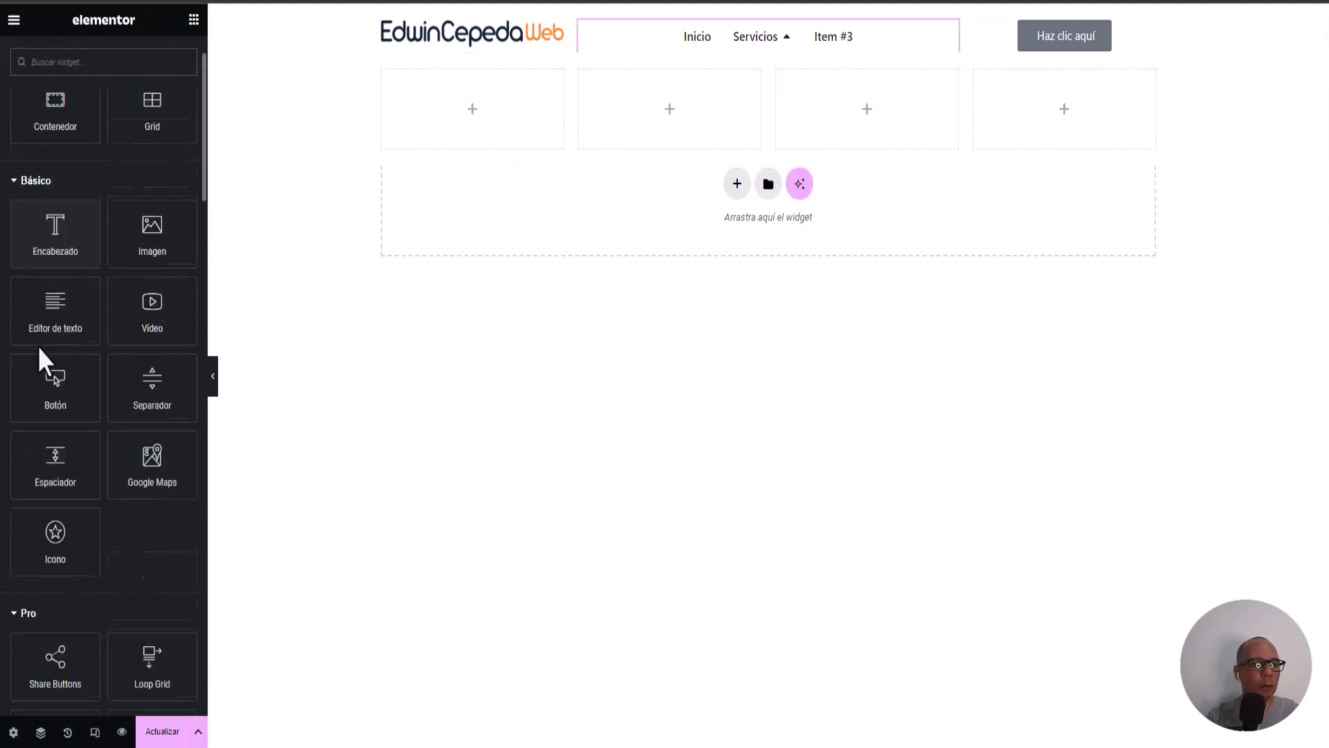
pyautogui.scroll(-3, 39, 344)
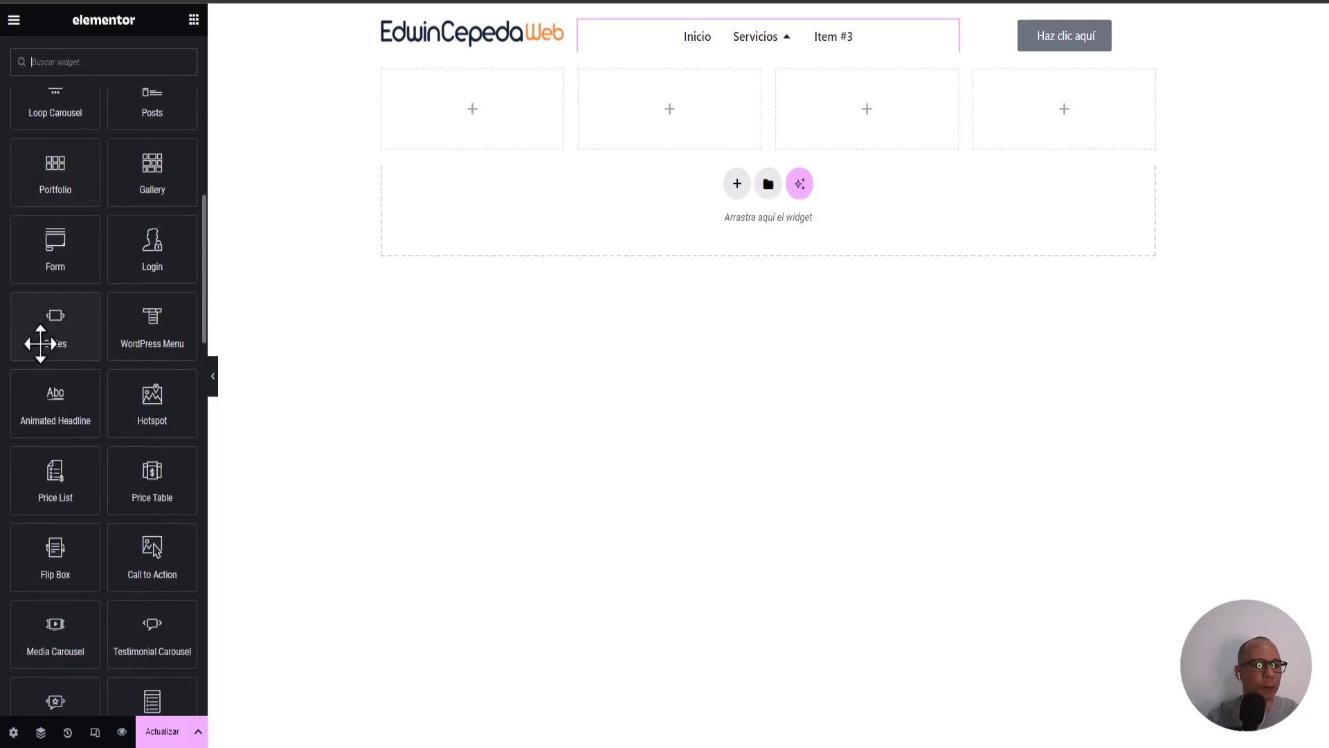
pyautogui.moveTo(51, 564); pyautogui.dragTo(479, 122)
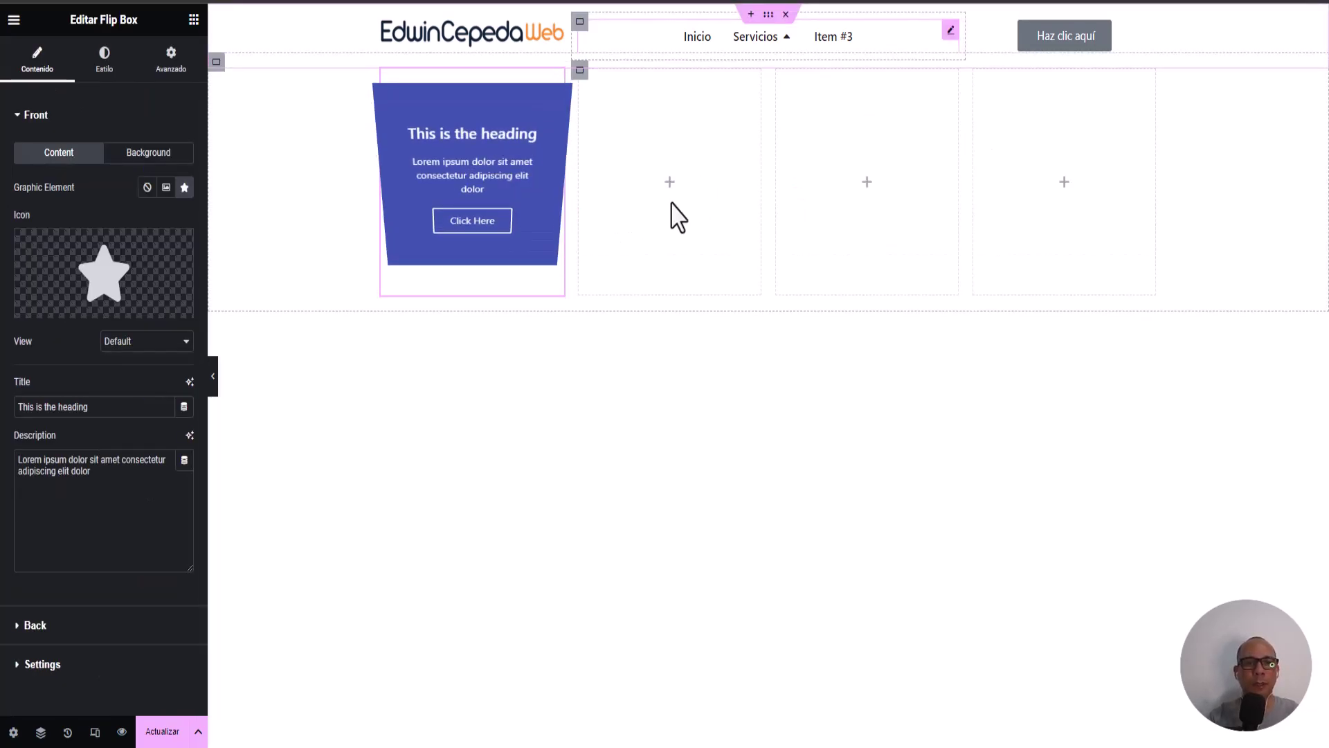
# Step: Copy the Flip Box and paste it into each of the other three columns of the Servicios dropdown
pyautogui.rightClick(464, 166)
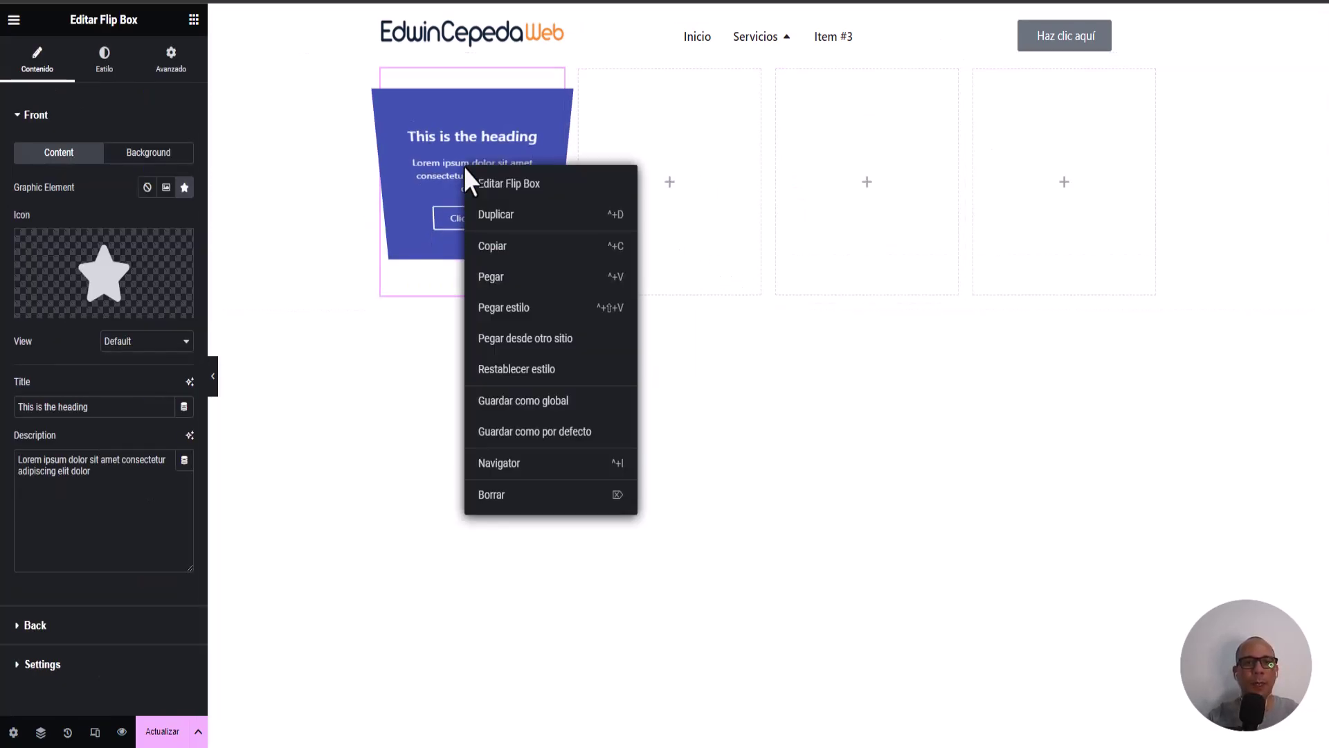
pyautogui.click(533, 250)
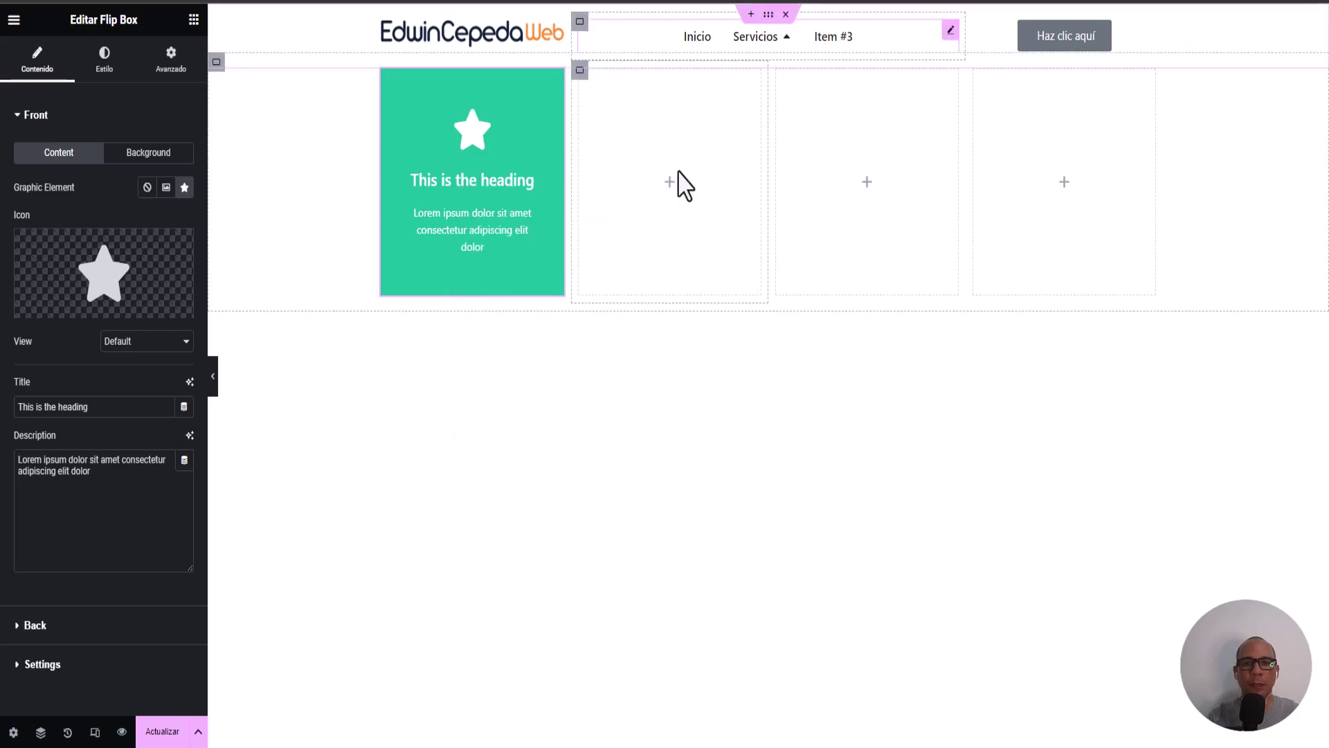
pyautogui.rightClick(682, 183)
pyautogui.click(715, 315)
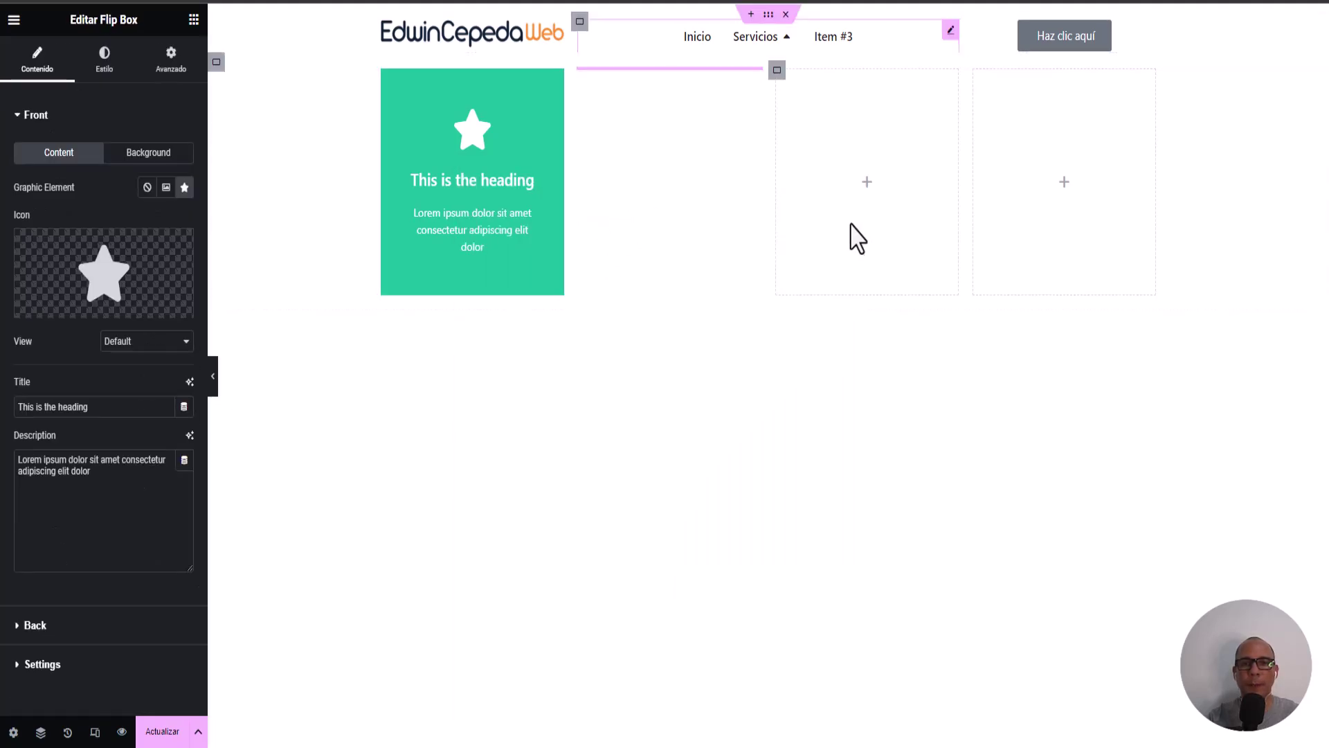
pyautogui.rightClick(863, 184)
pyautogui.click(883, 328)
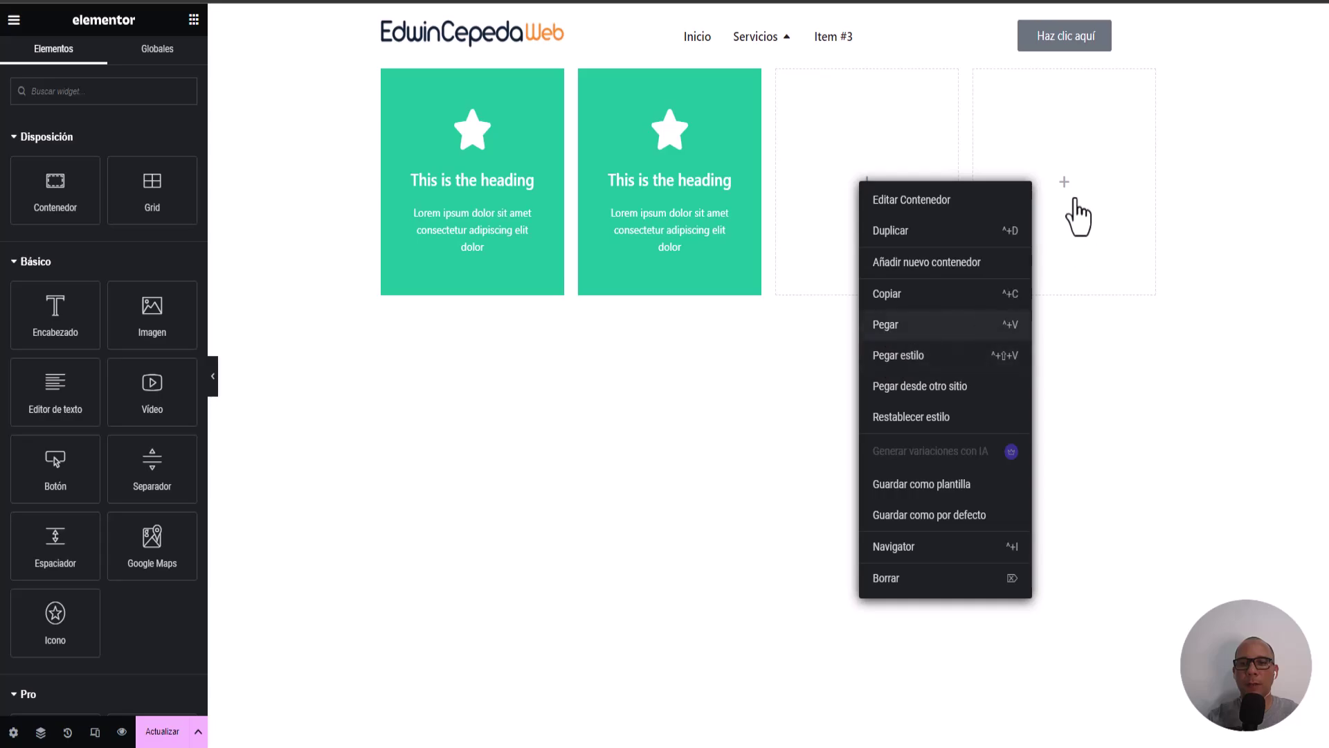
pyautogui.rightClick(1059, 186)
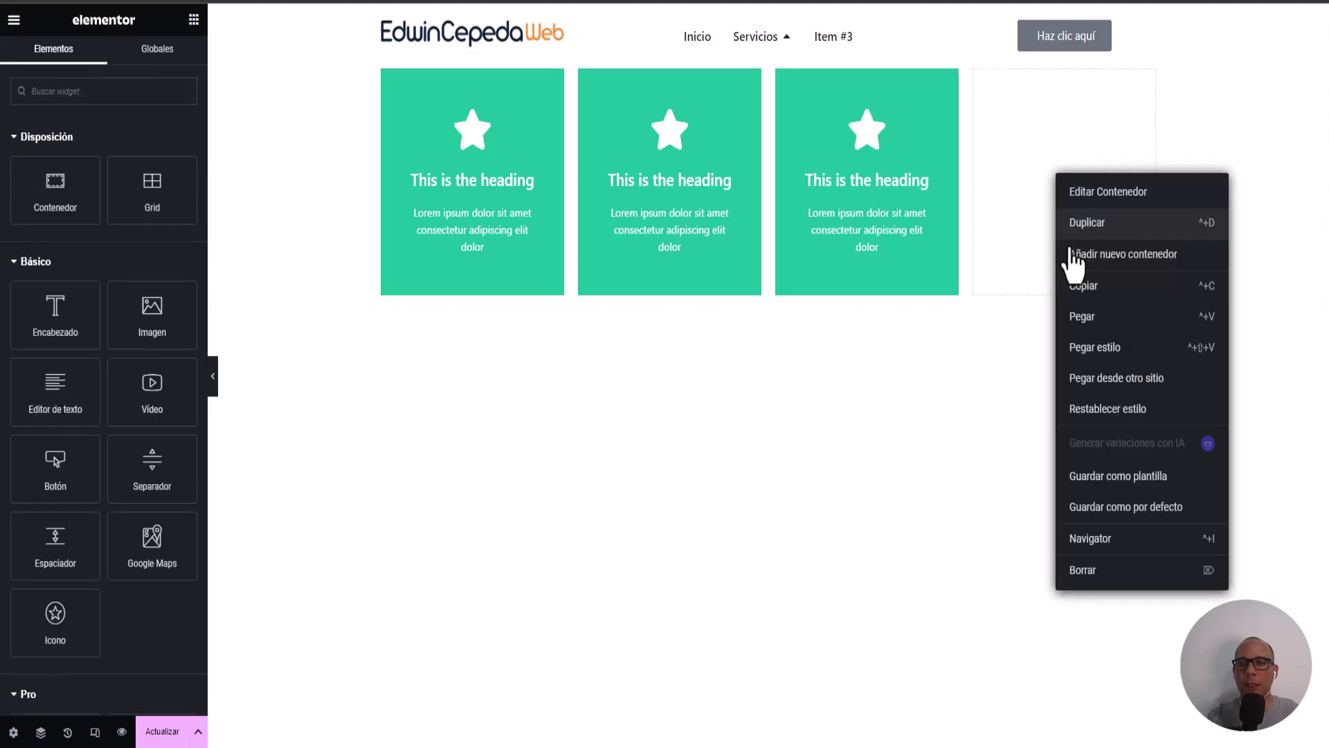
pyautogui.click(1082, 316)
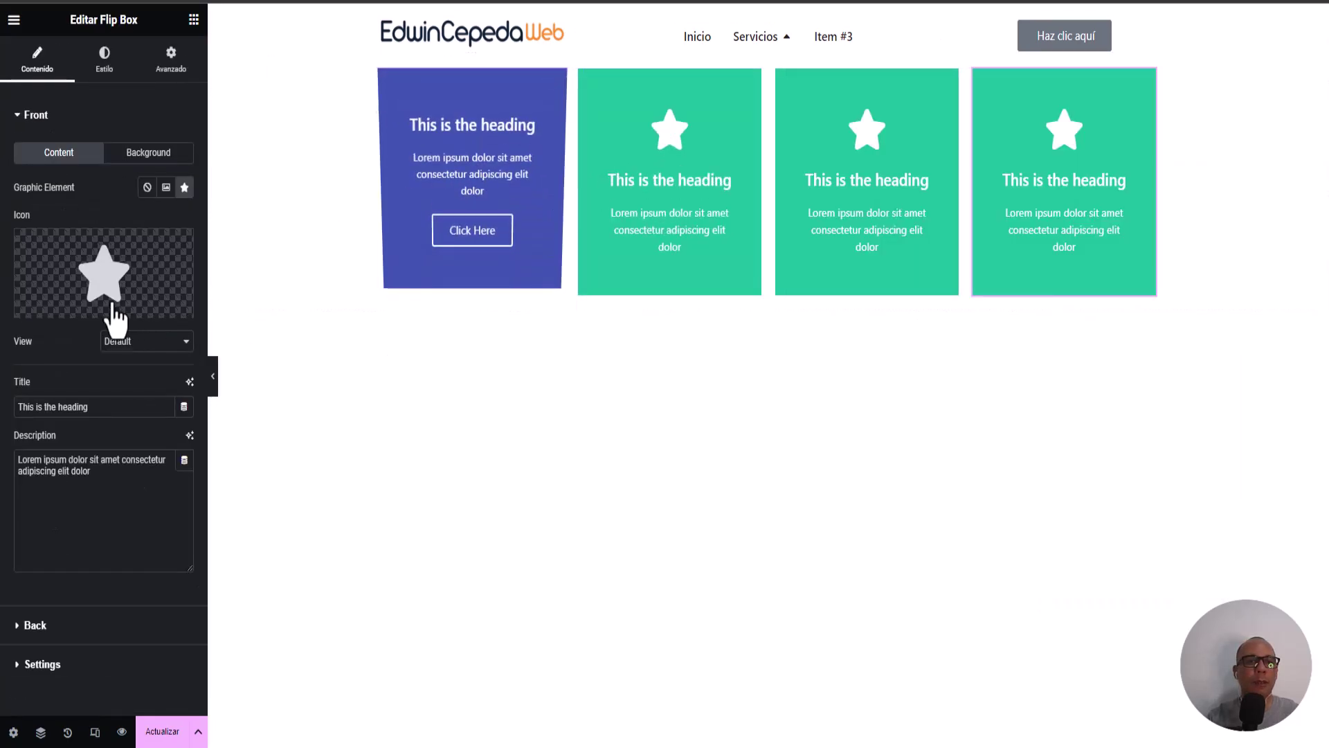
pyautogui.moveTo(439, 222)
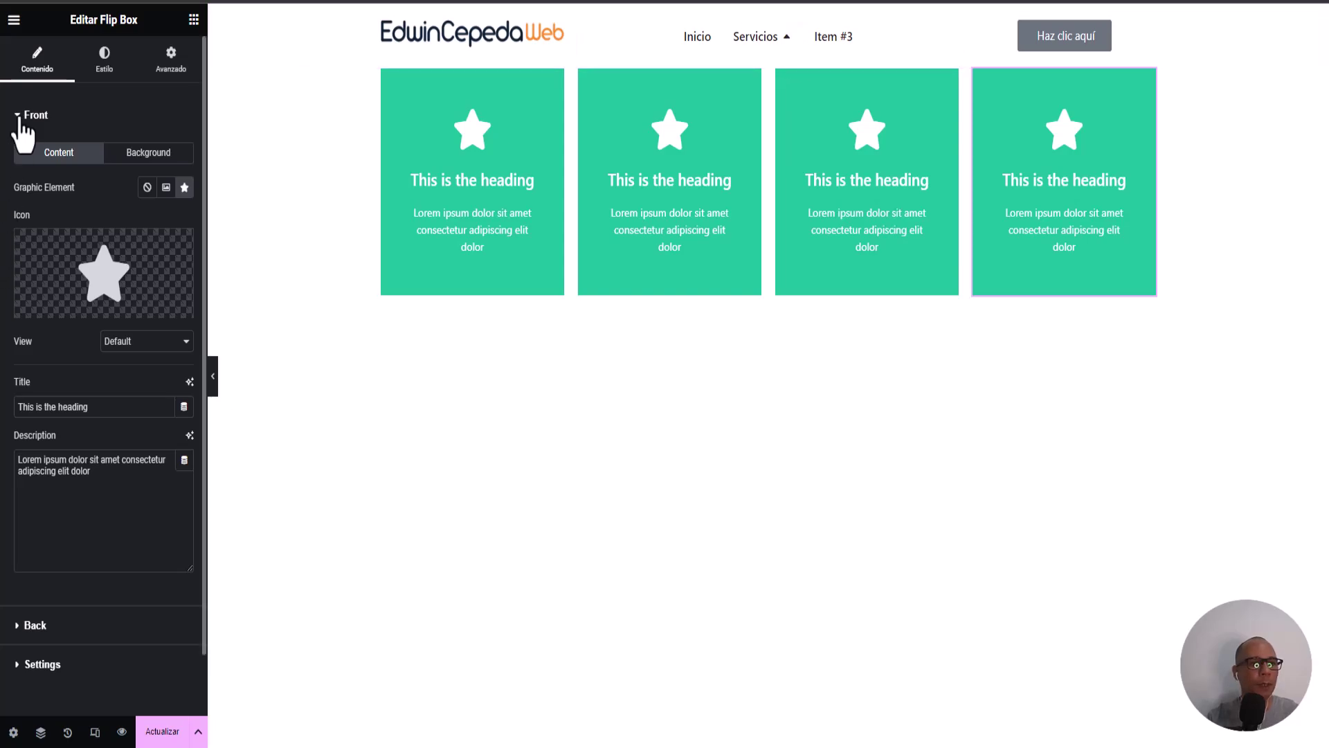
# Step: Set both of the menu's dropdown indicator icons to none, and choose the double angle-down icon for the normal indicator
pyautogui.click(762, 38)
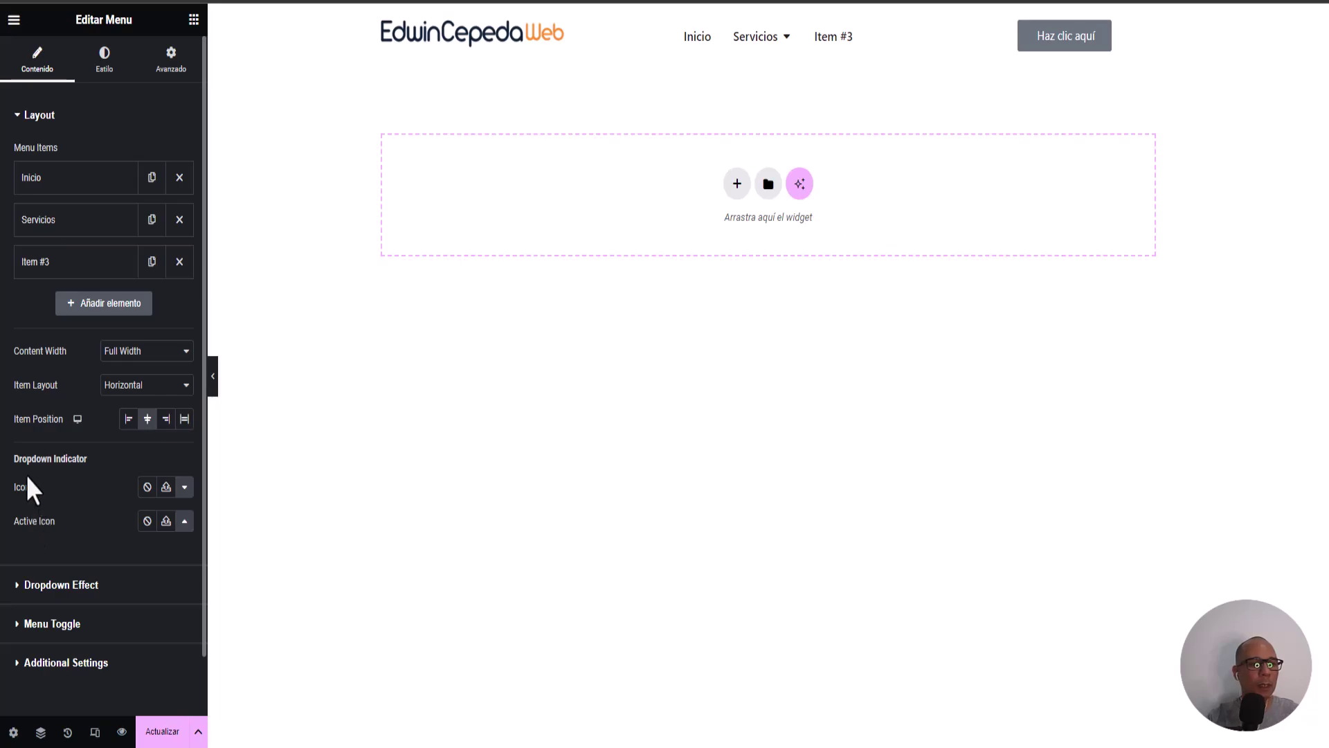
pyautogui.click(147, 490)
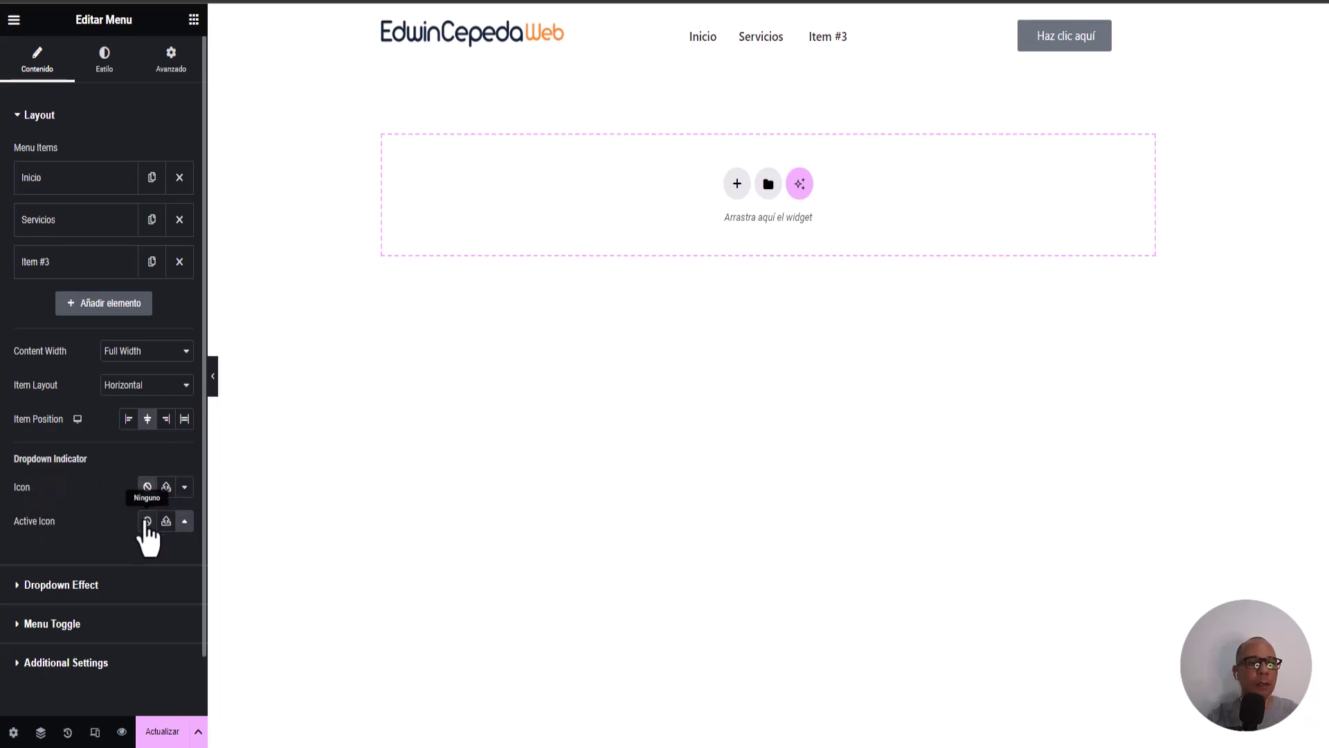
pyautogui.click(147, 520)
pyautogui.click(184, 488)
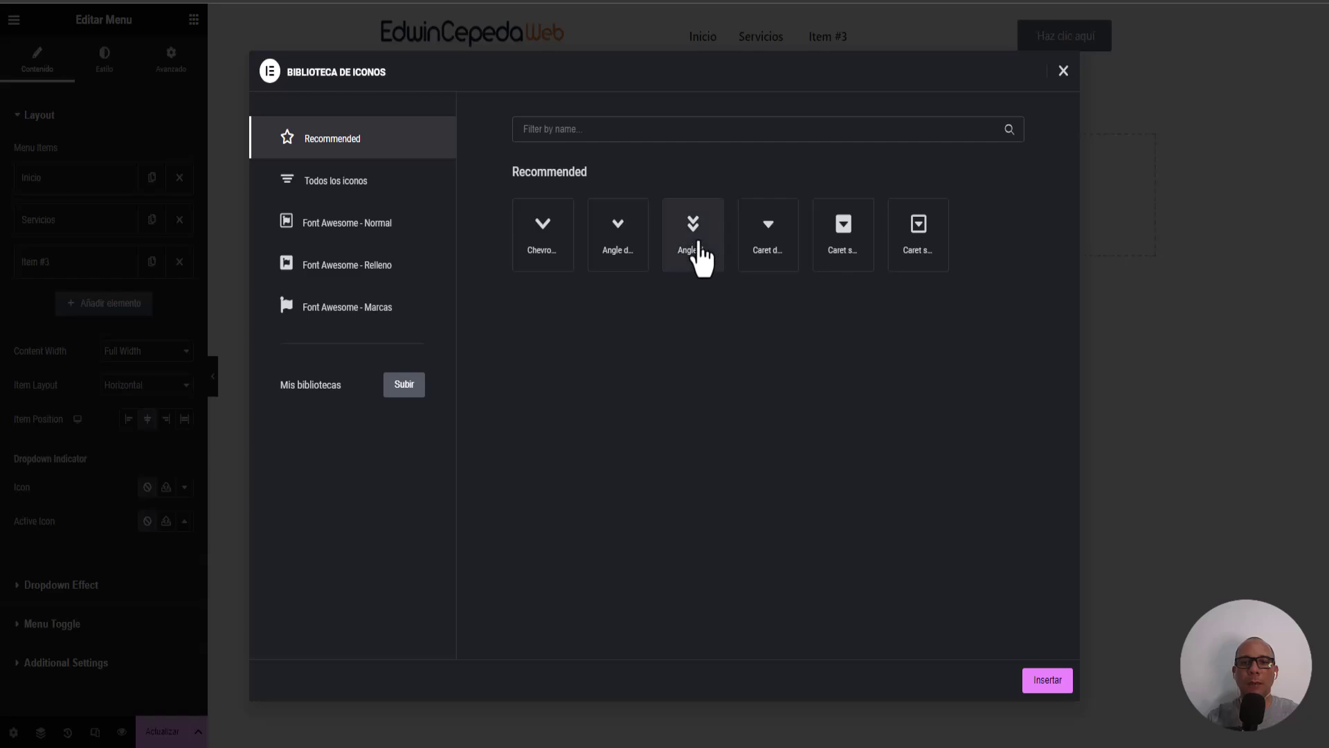
pyautogui.click(697, 251)
pyautogui.click(1031, 682)
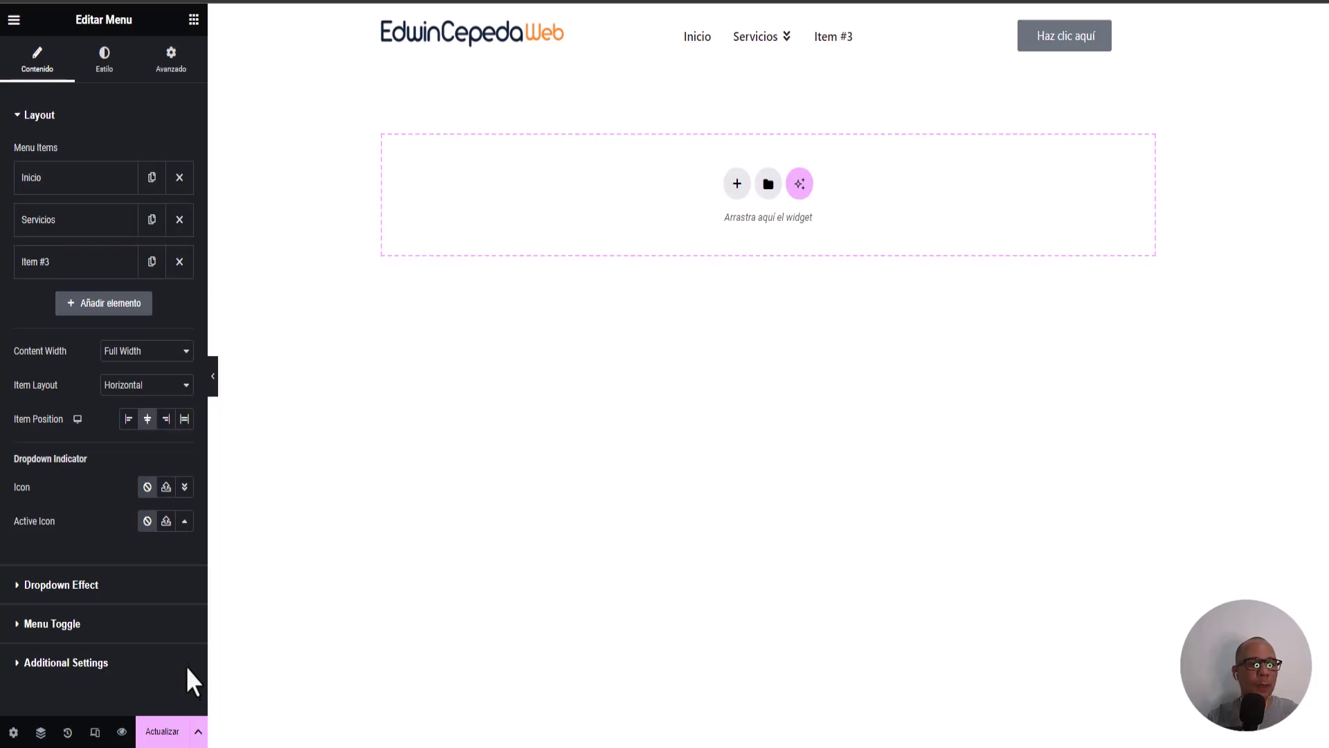
# Step: Set the dropdown indicator's active icon to the double angle-up icon and preview it on the Servicios item
pyautogui.click(184, 523)
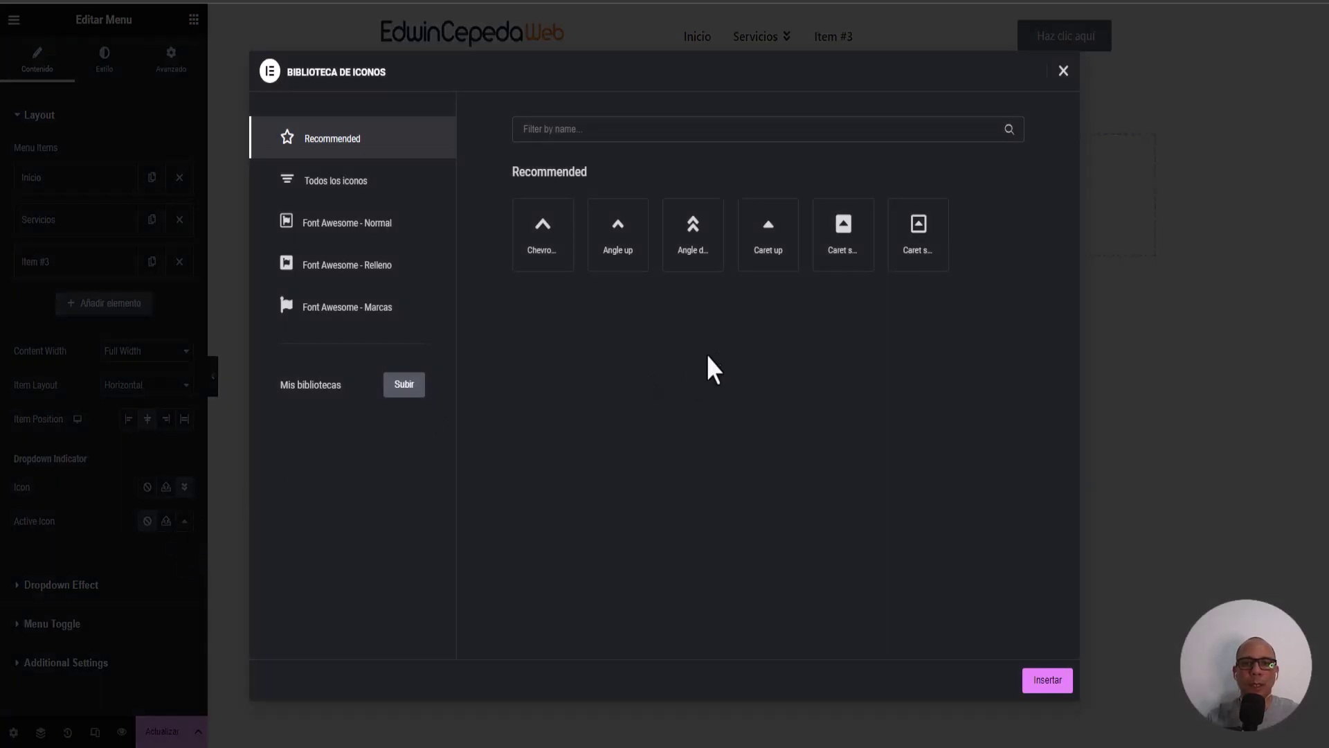
pyautogui.click(685, 257)
pyautogui.click(1046, 689)
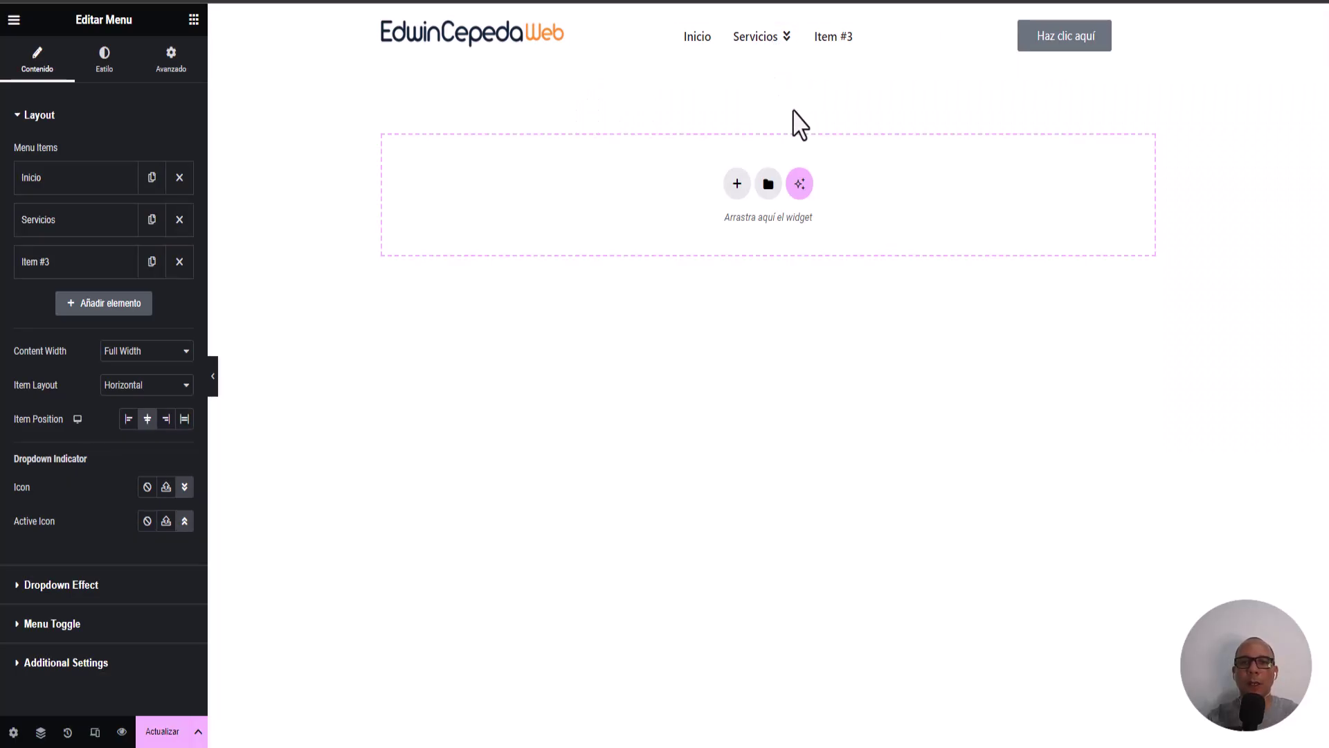
pyautogui.moveTo(780, 49)
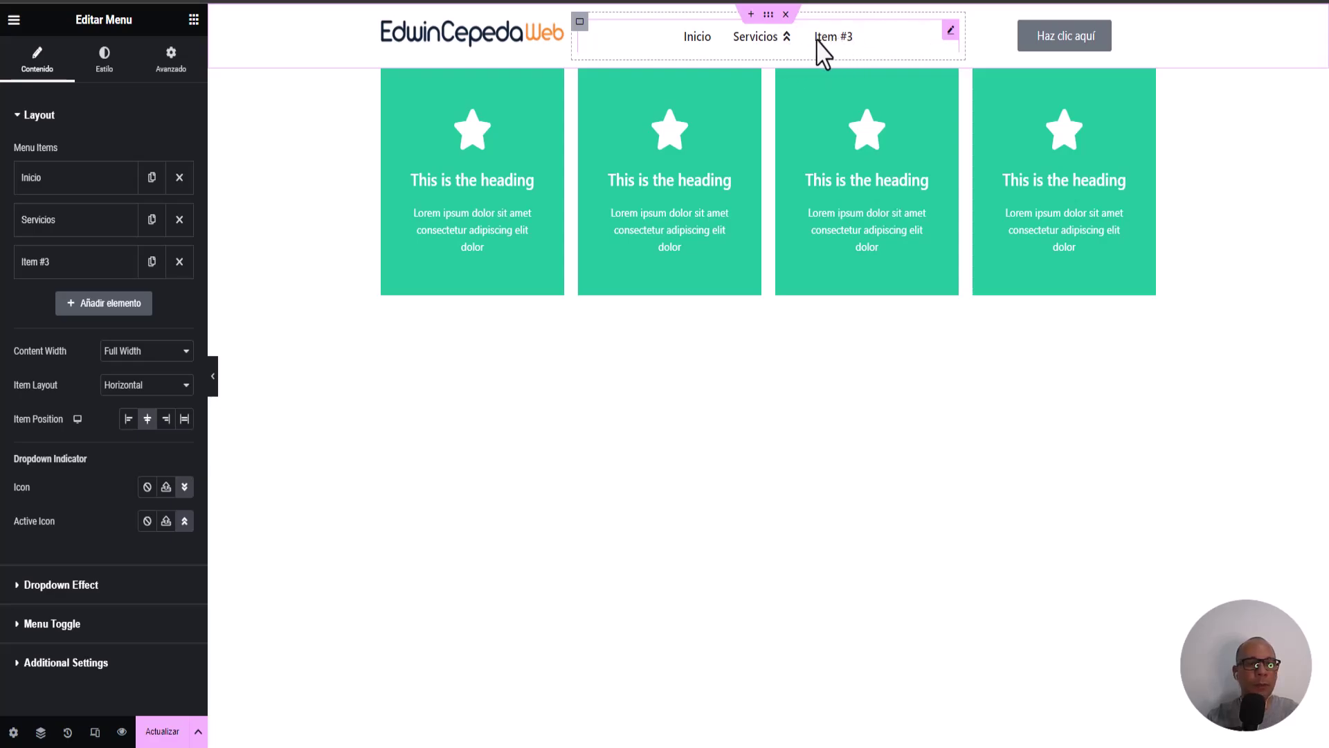
# Step: Rename the third menu item as Contacto and turn on its Dropdown Content
pyautogui.click(70, 269)
pyautogui.moveTo(91, 322); pyautogui.dragTo(2, 323)
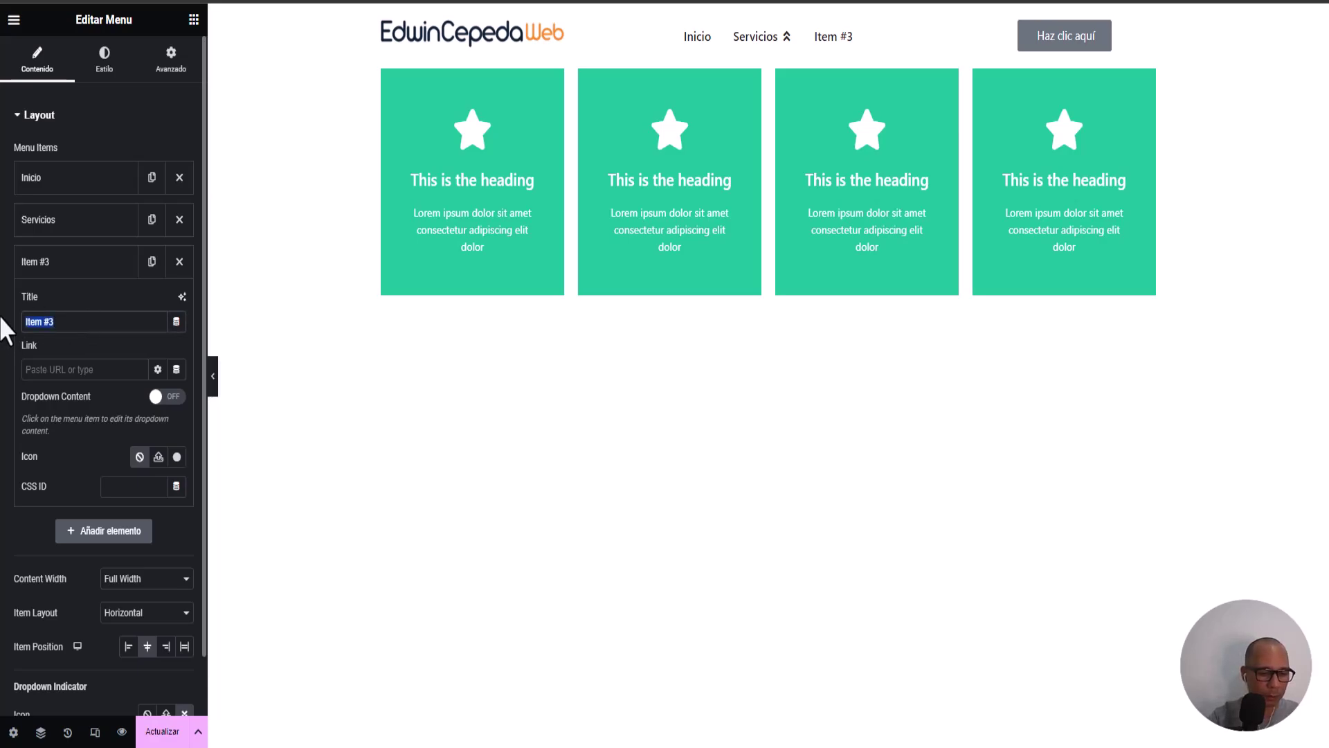
pyautogui.write('Contacto')
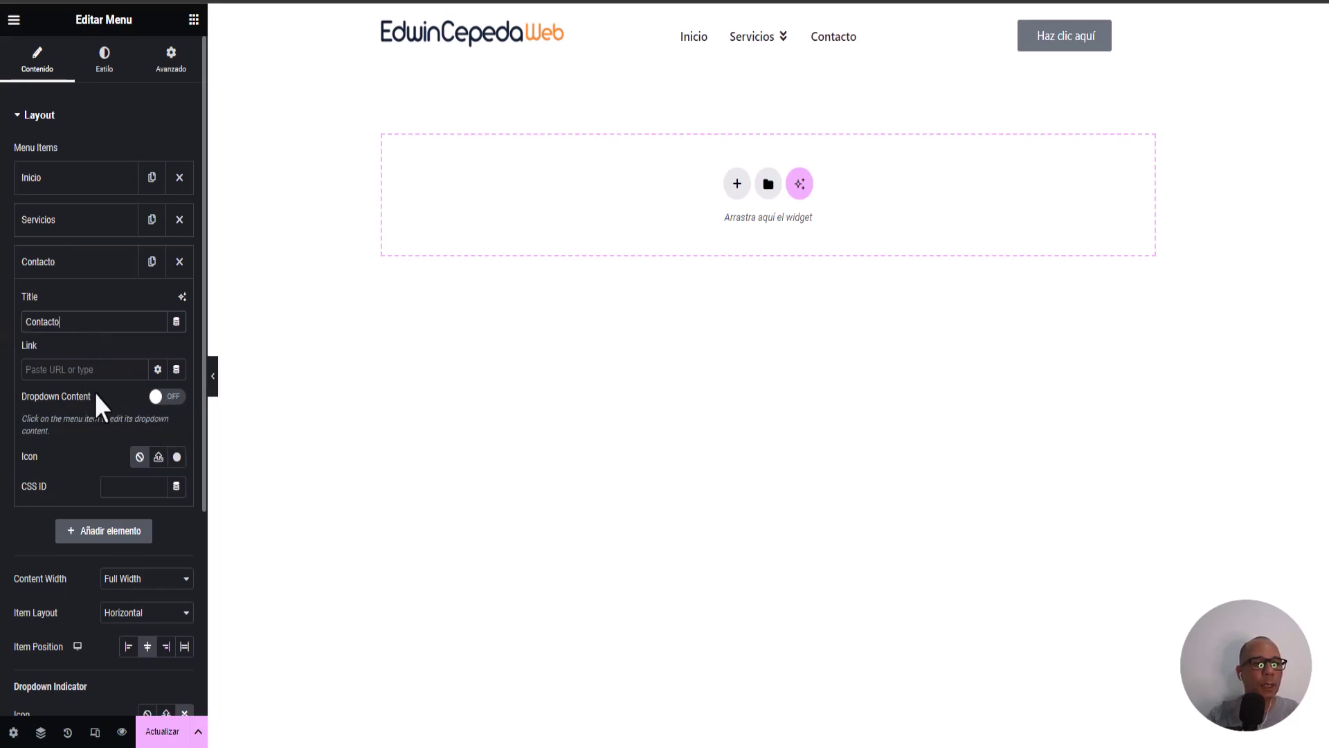
pyautogui.click(181, 396)
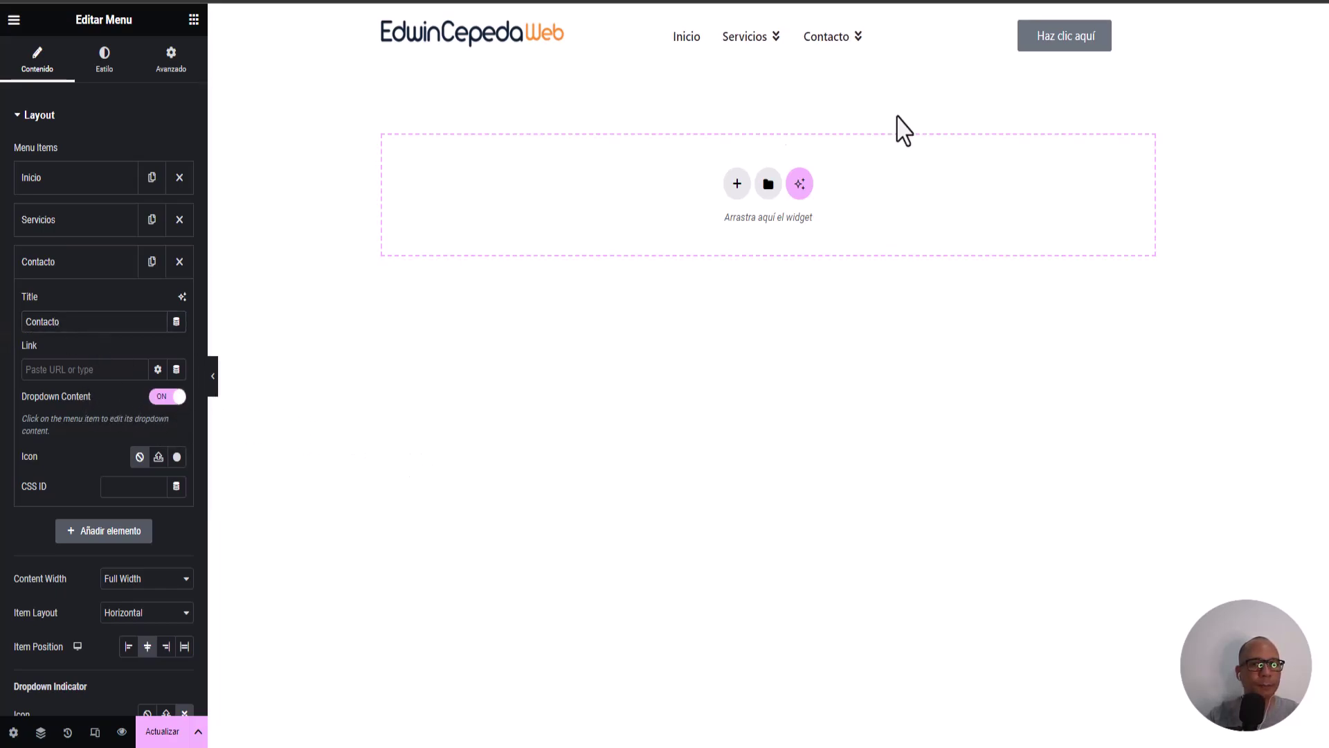
# Step: Give the Contacto item's dropdown area a structure with one tall left container and two stacked right containers
pyautogui.click(833, 35)
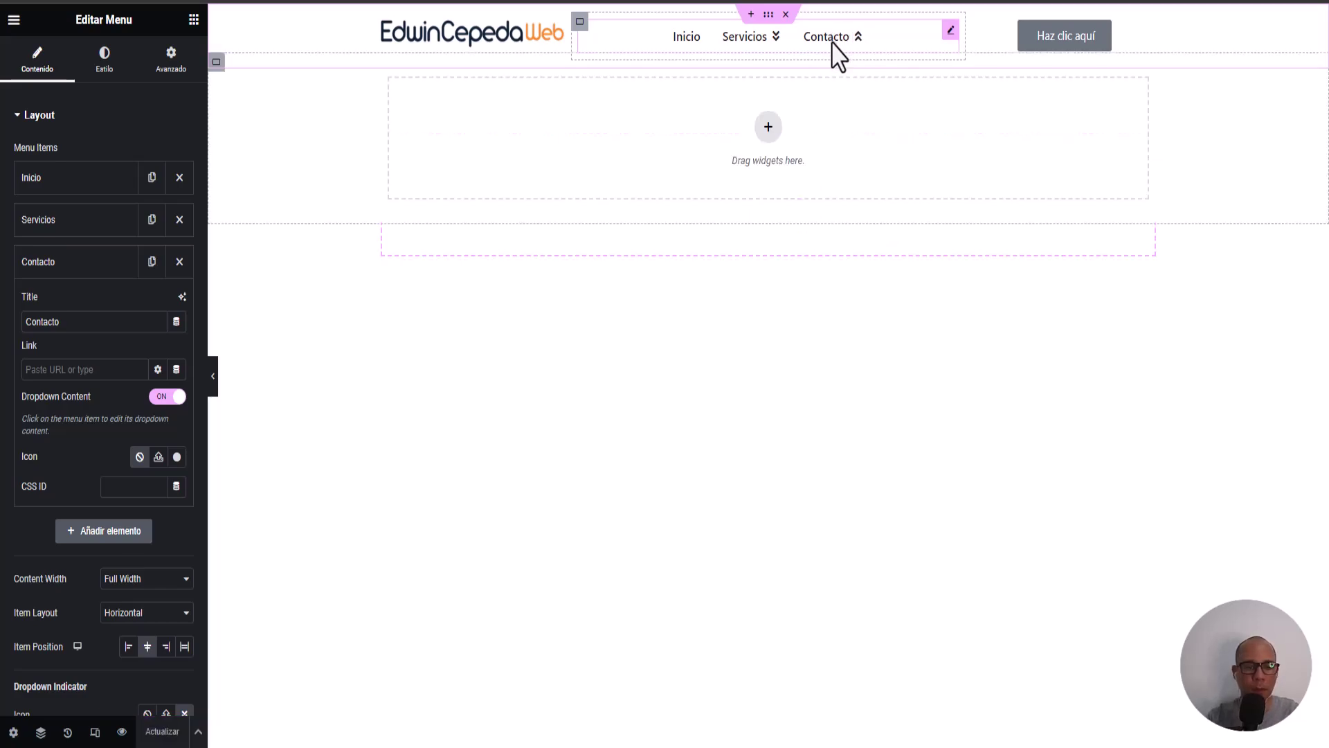
pyautogui.click(769, 127)
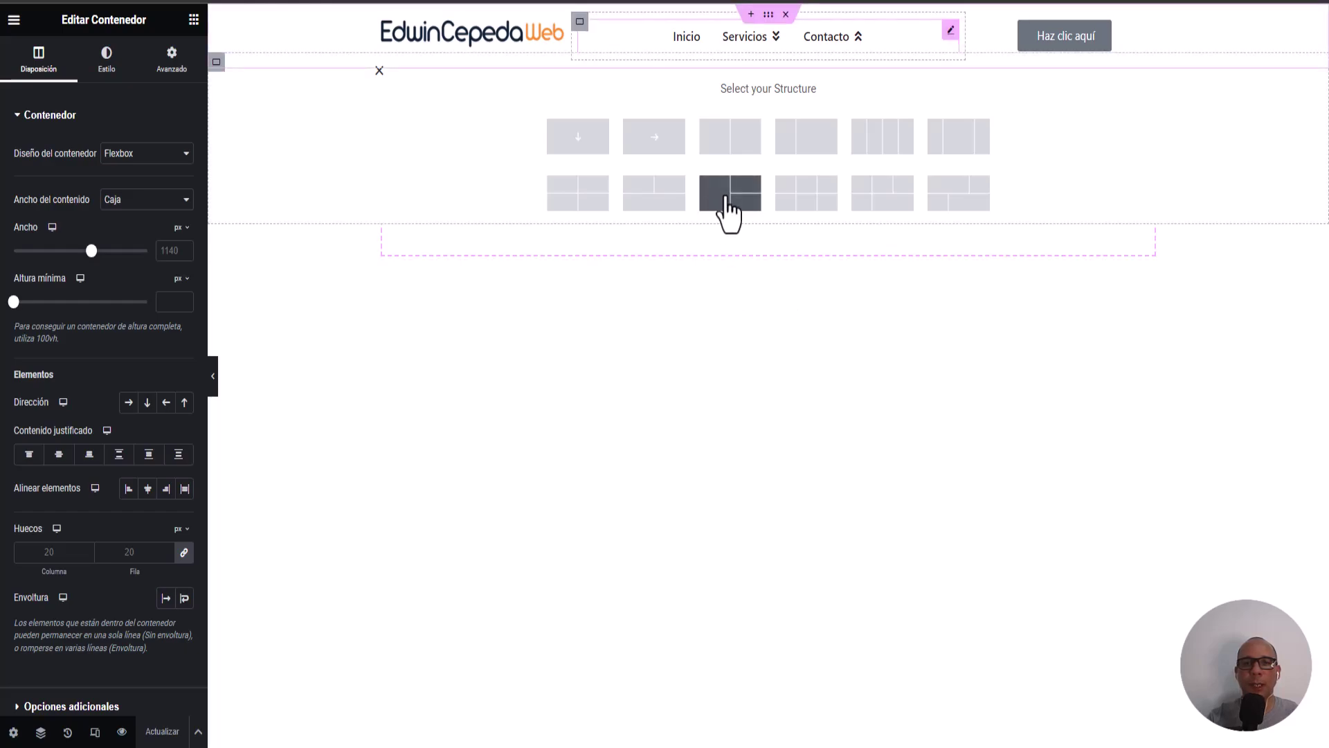
pyautogui.click(727, 198)
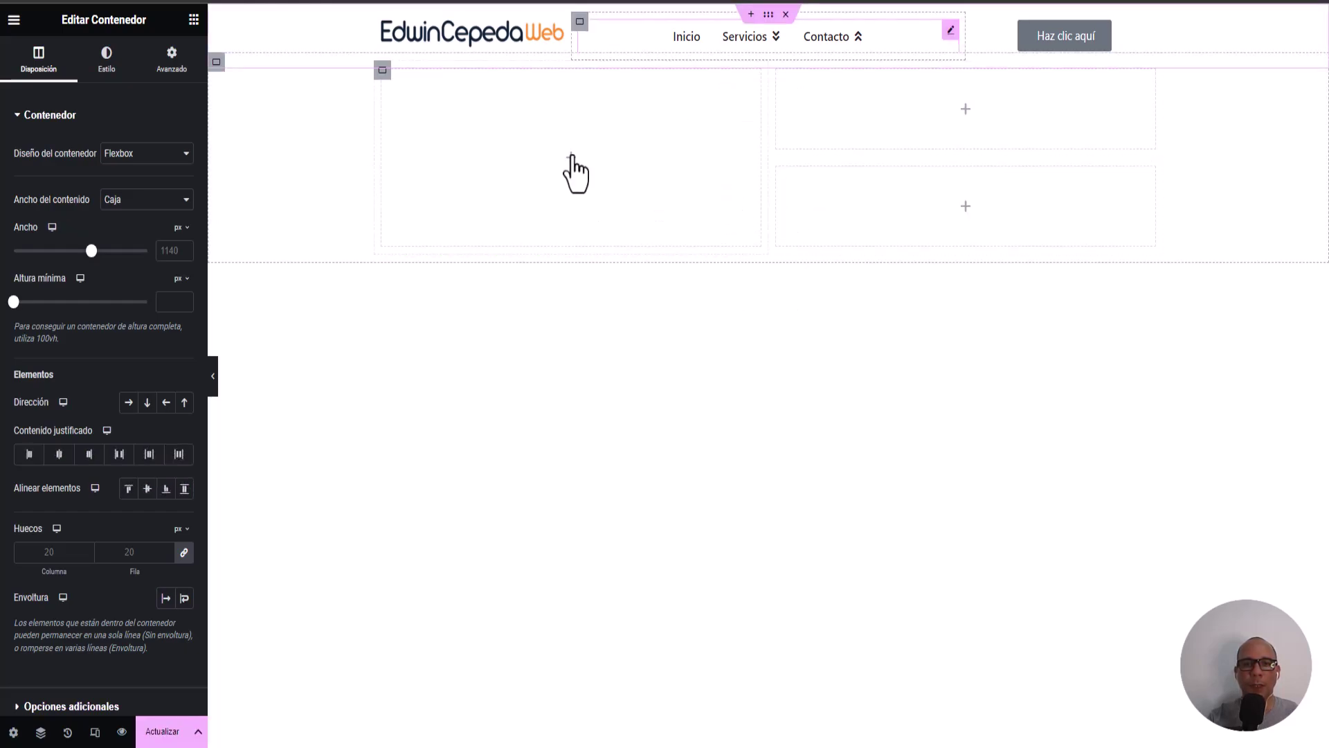
# Step: Search the widget list for mapa and clear the search term
pyautogui.click(969, 366)
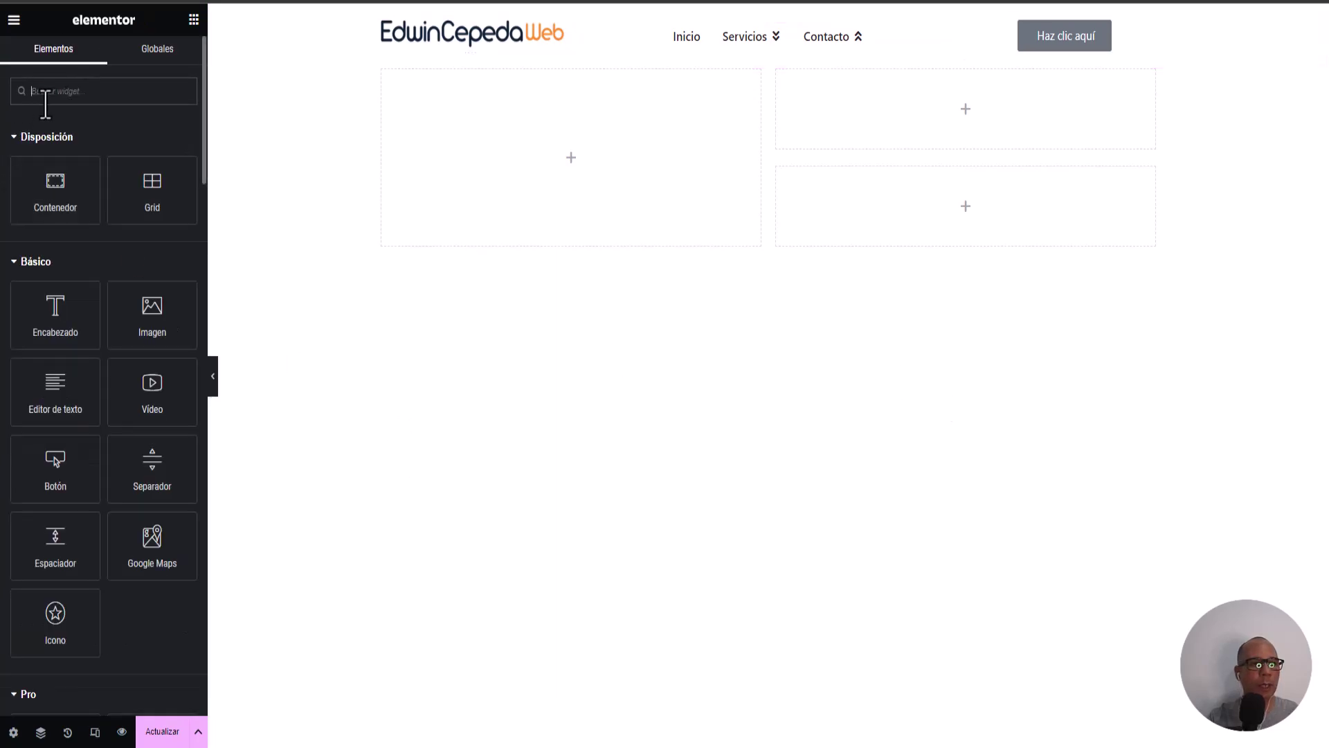
pyautogui.write('mapa')
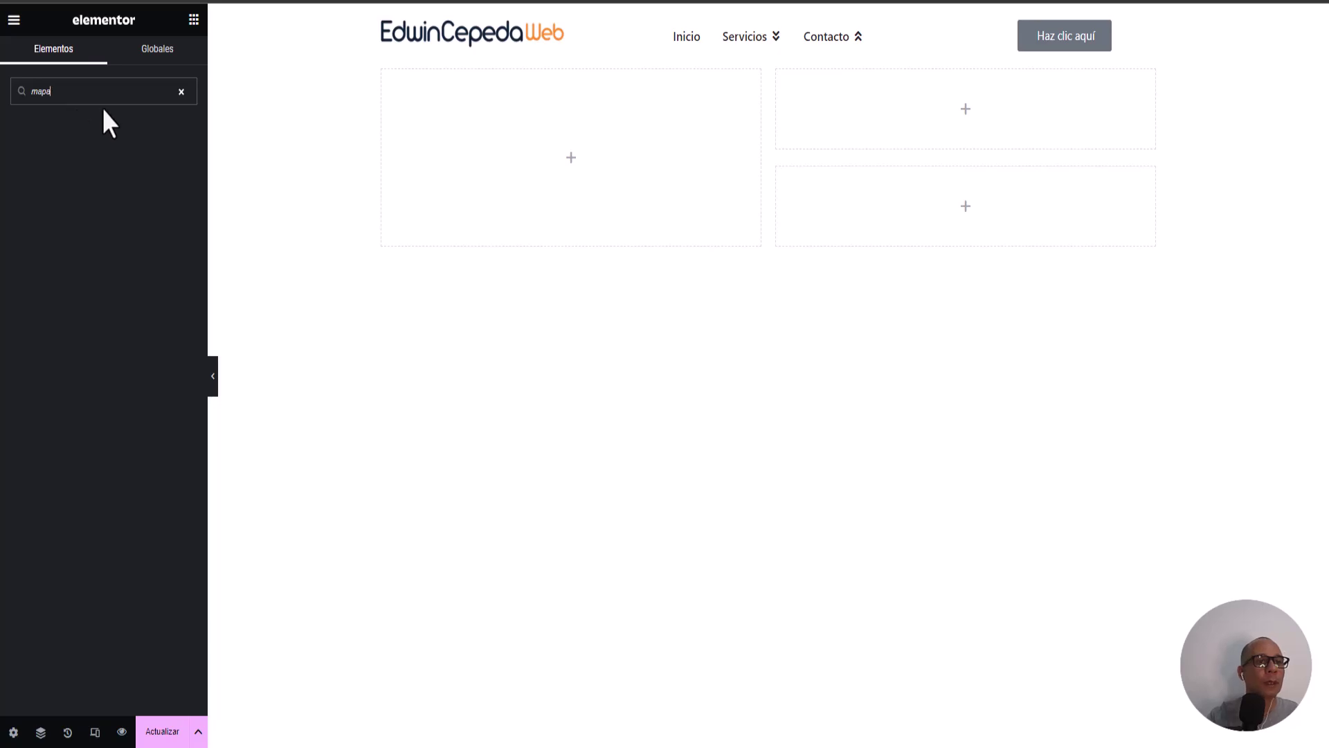
pyautogui.press('BackSpace')
pyautogui.press('BackSpace')
pyautogui.press('BackSpace')
pyautogui.press('BackSpace')
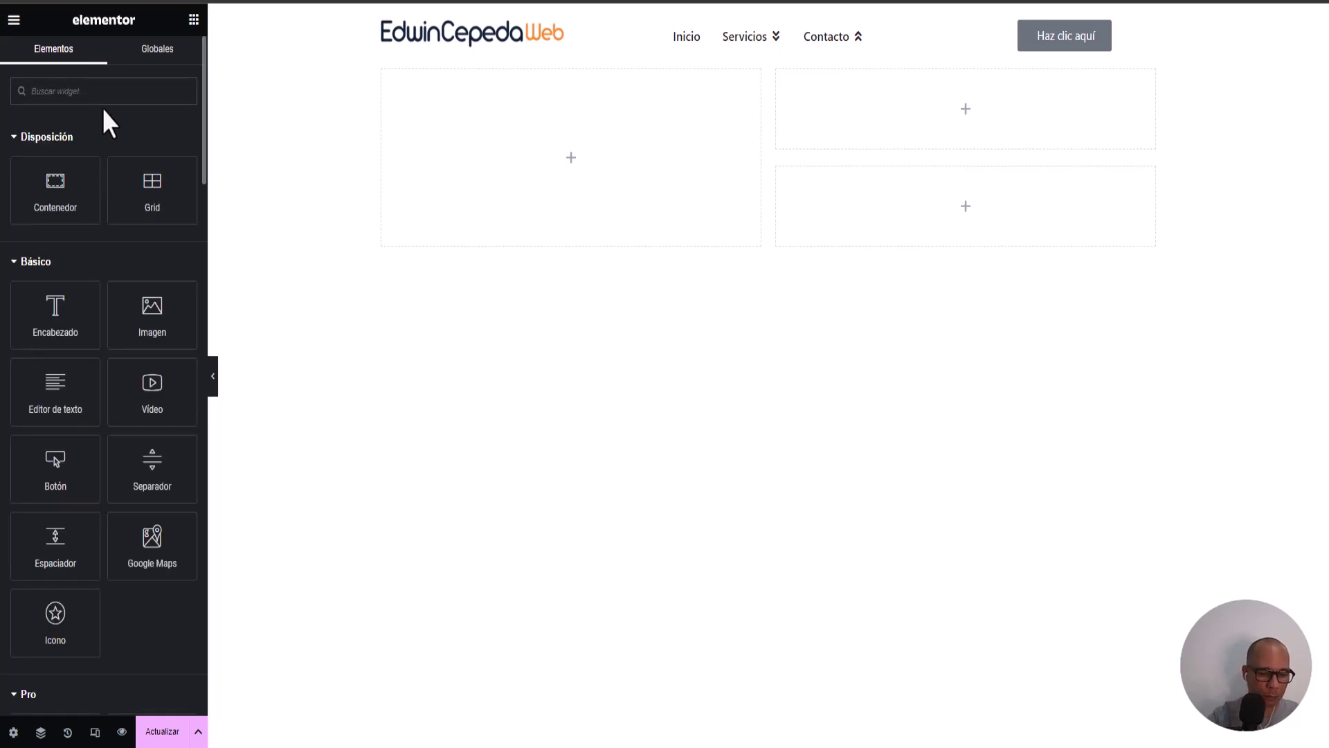
# Step: Add a Google Maps widget to the Contacto dropdown's tall left container and a heading widget to the upper right container
pyautogui.write('ma')
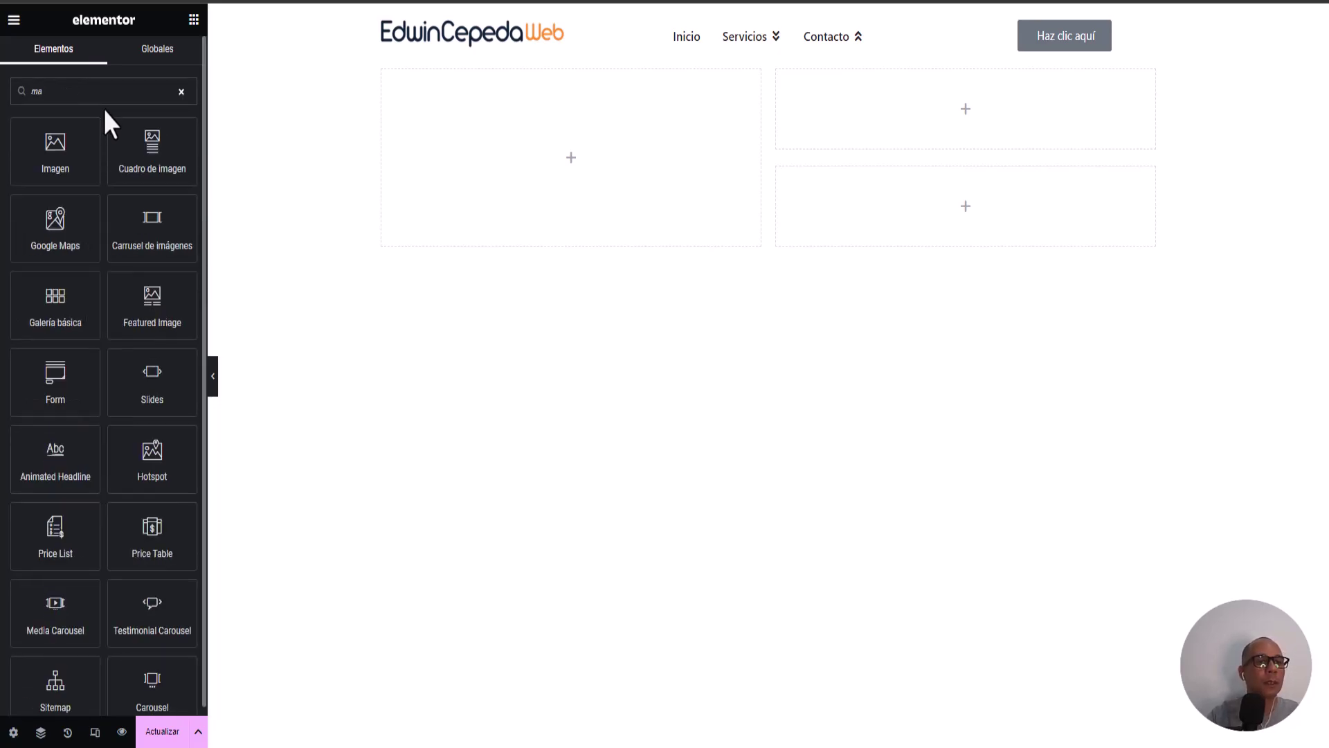
pyautogui.moveTo(52, 220); pyautogui.dragTo(590, 131)
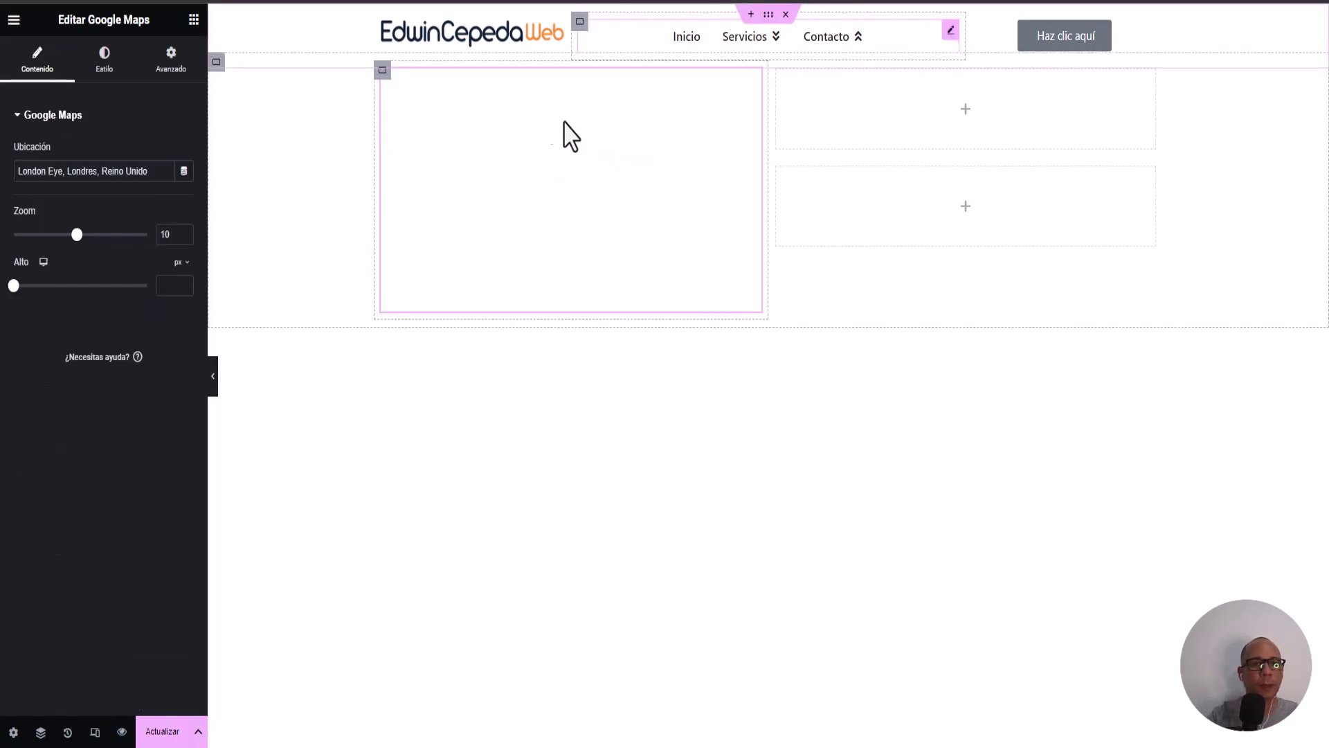
pyautogui.click(966, 115)
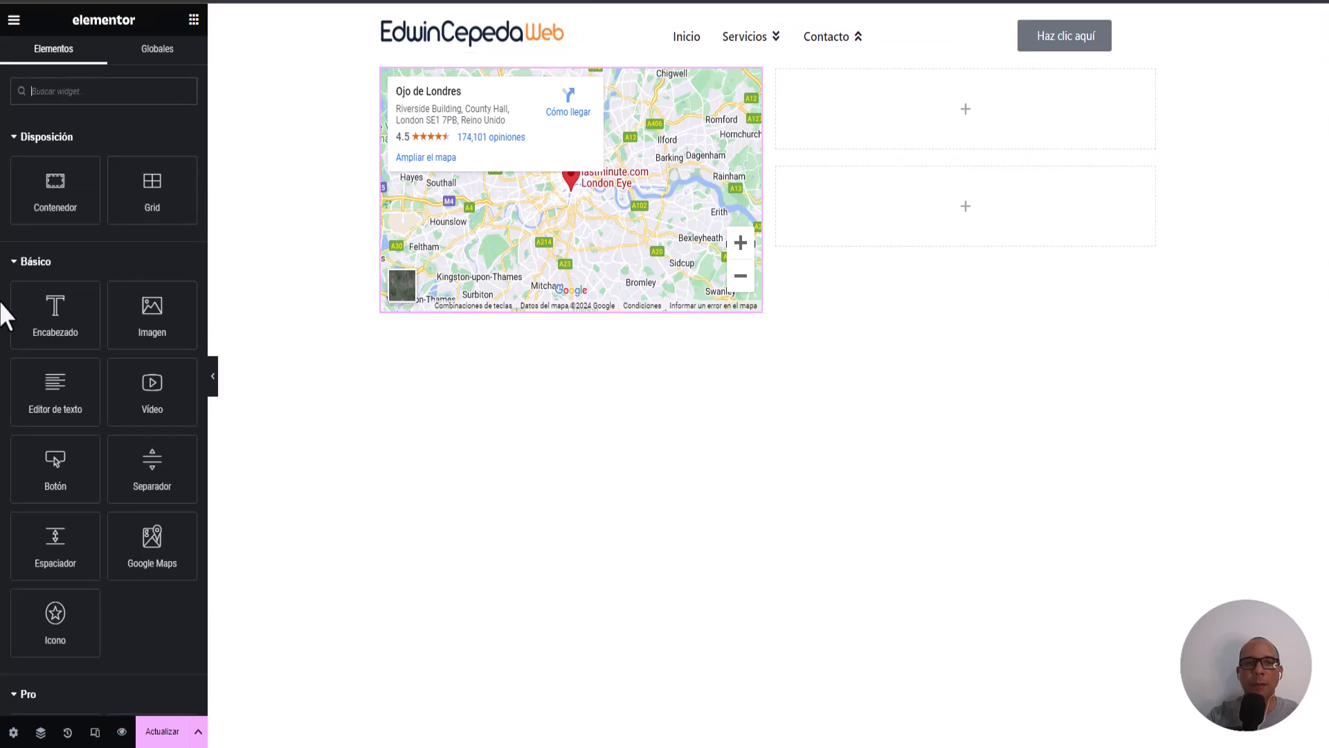
pyautogui.moveTo(38, 305); pyautogui.dragTo(922, 120)
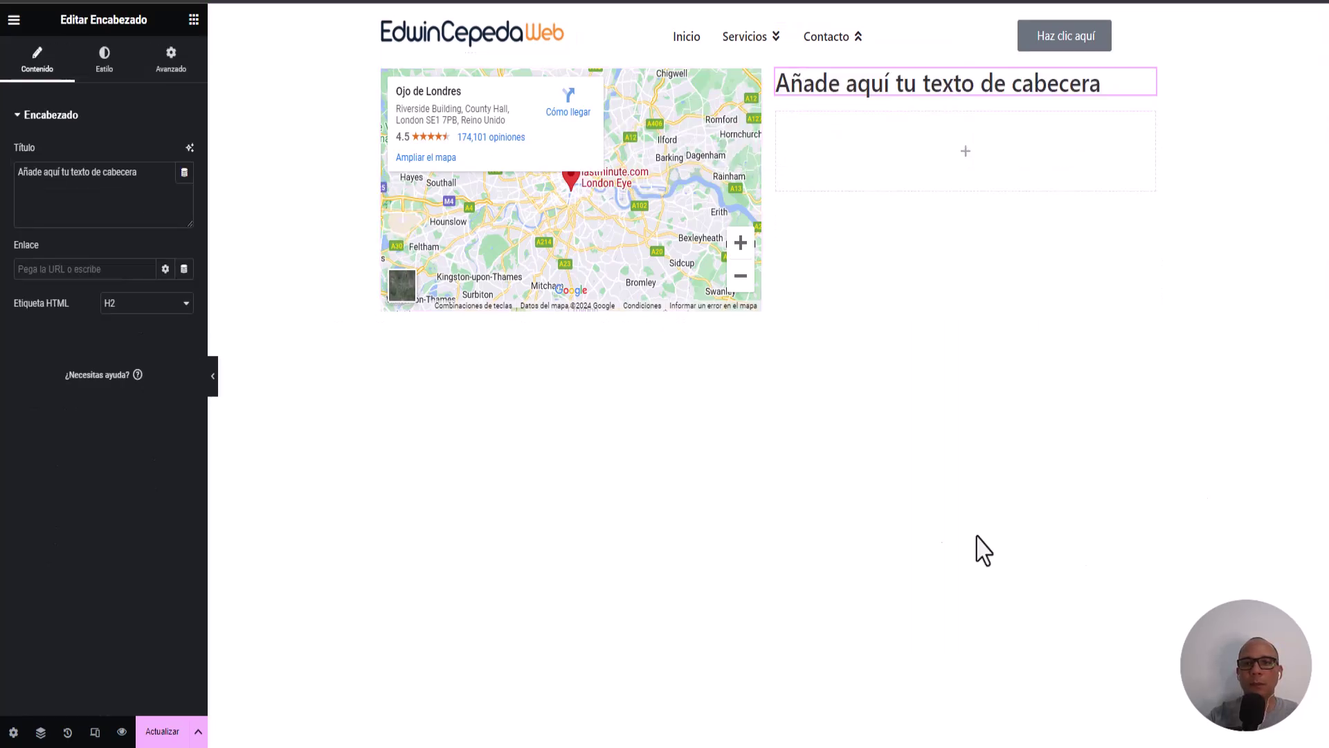
# Step: Add a social icons widget (Iconos sociales) below the heading and set its shape to Círculo
pyautogui.click(194, 21)
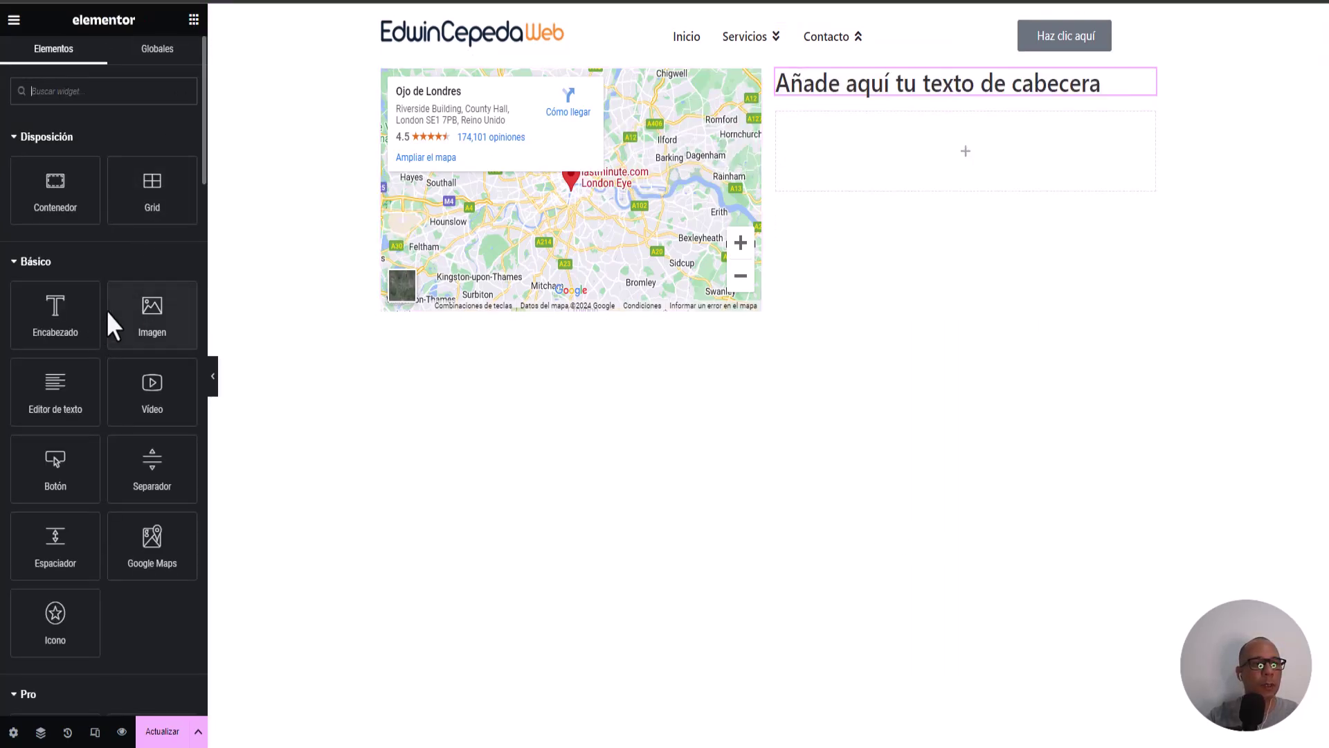
pyautogui.click(85, 90)
pyautogui.write('sd')
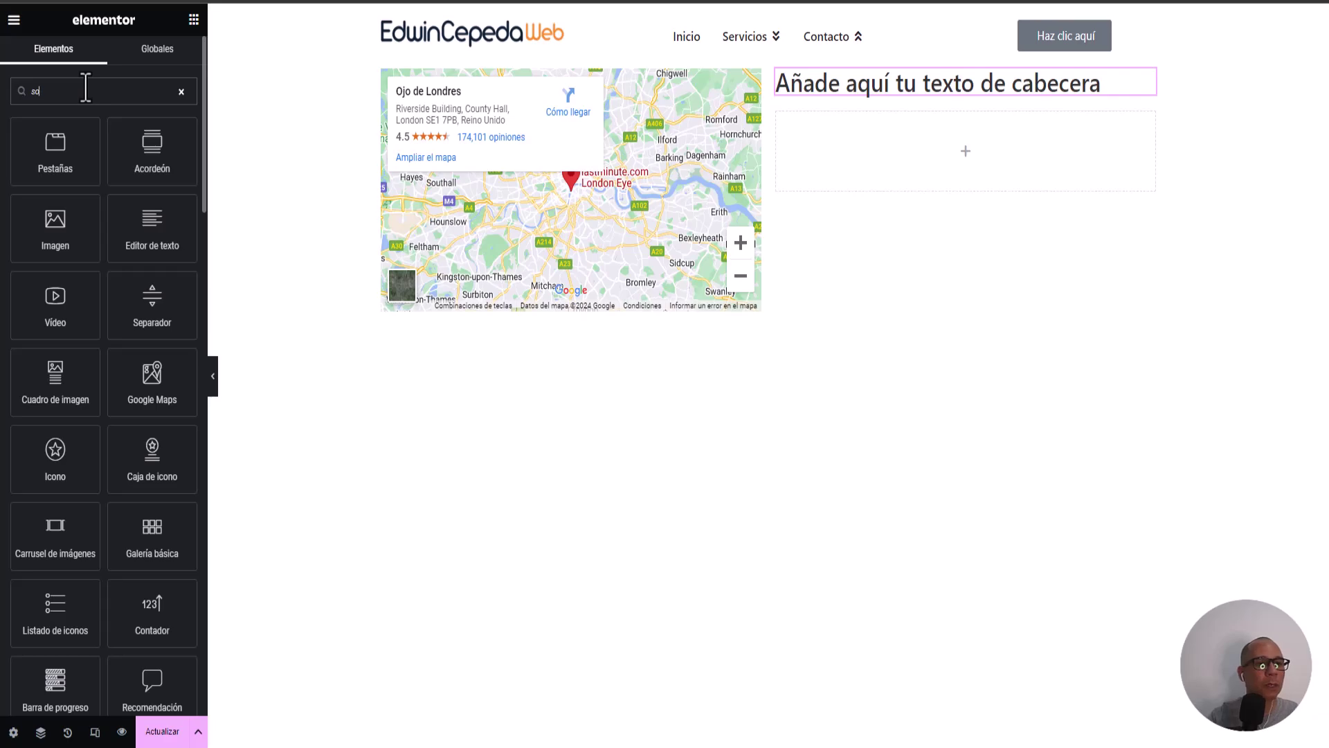
pyautogui.write('c')
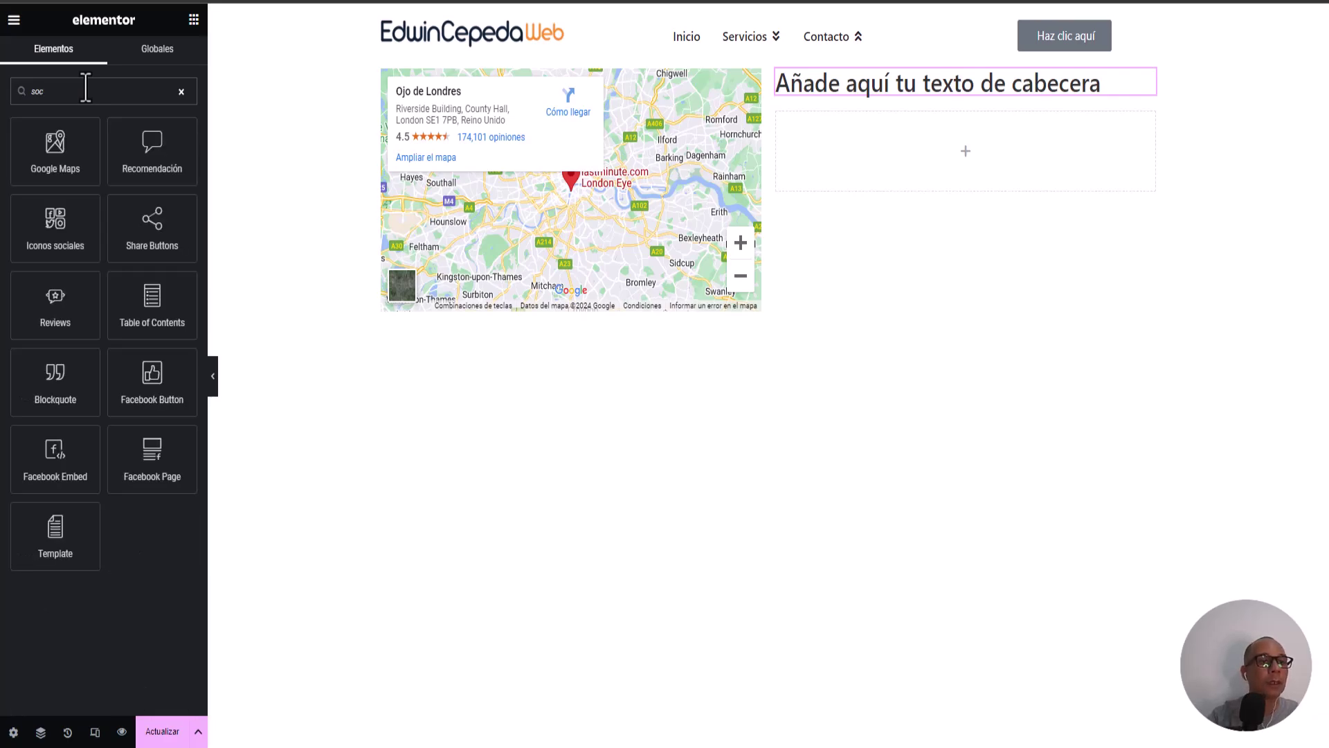
pyautogui.moveTo(57, 222); pyautogui.dragTo(929, 87)
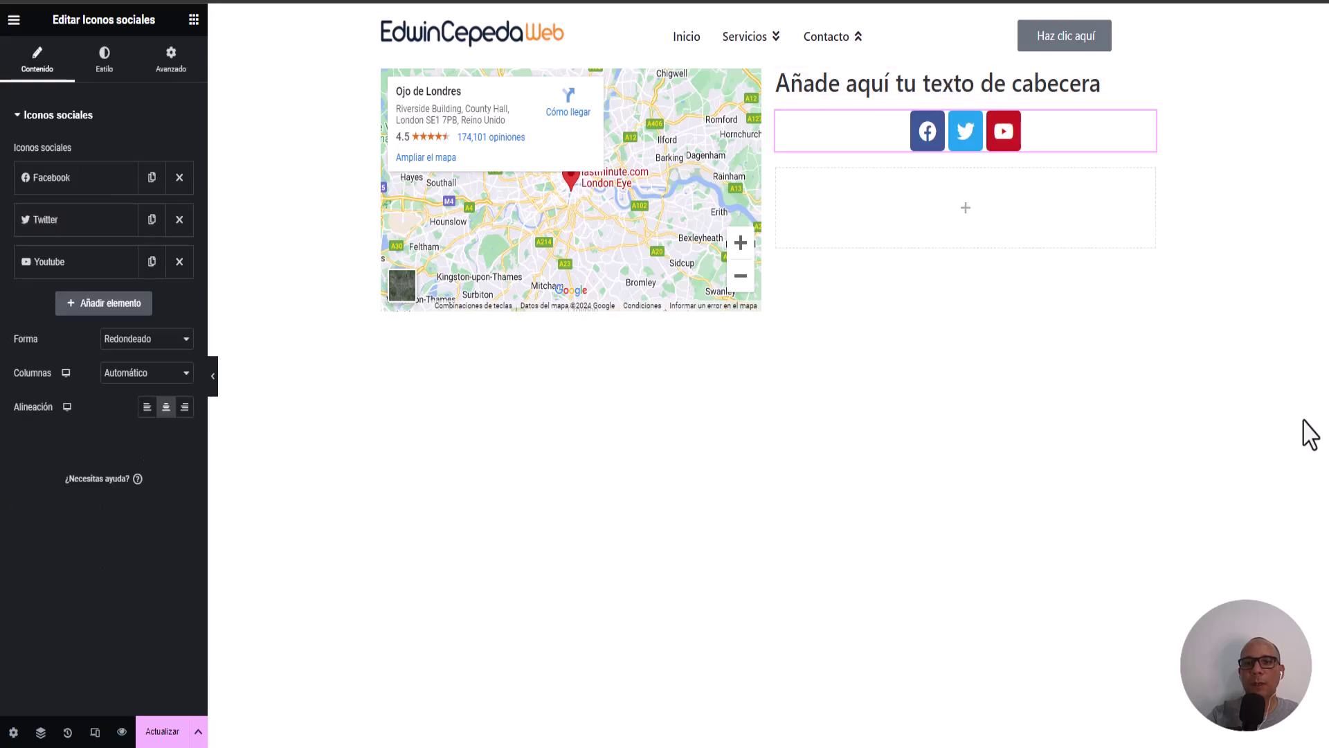
pyautogui.click(138, 338)
pyautogui.click(134, 379)
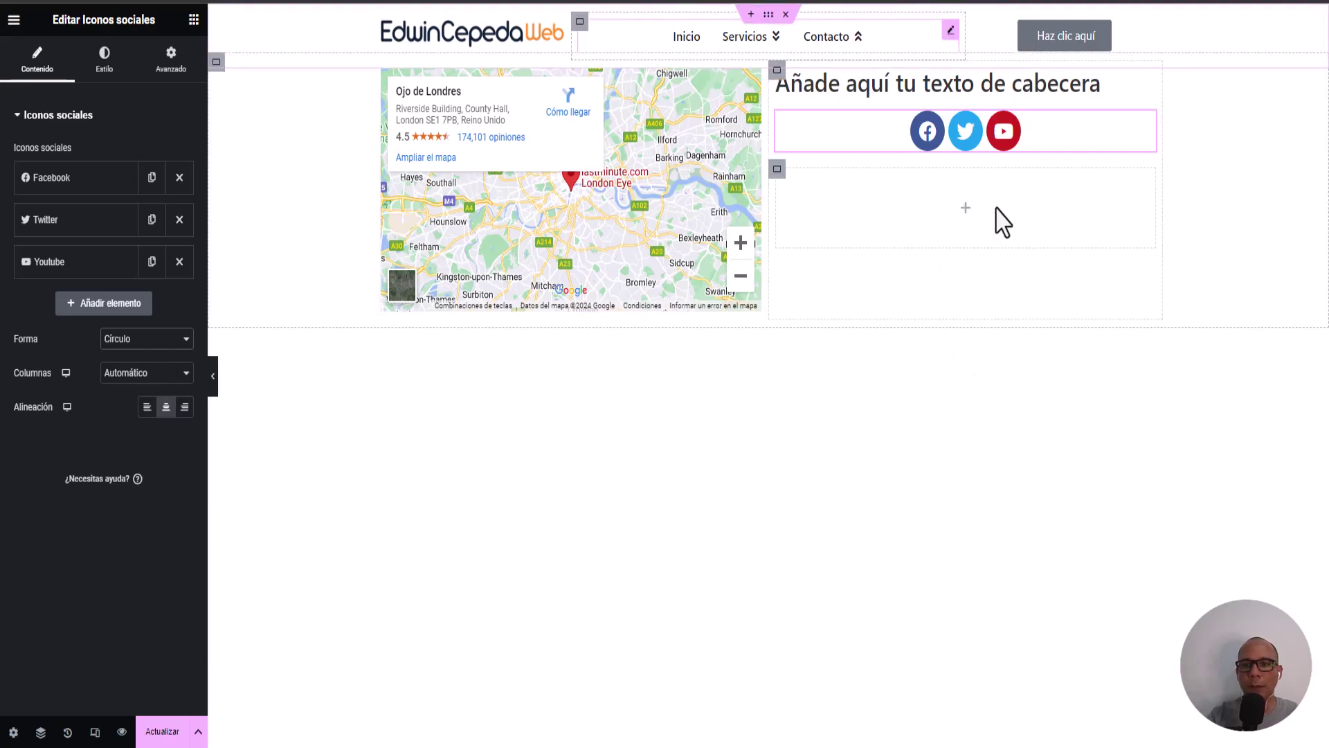
# Step: Add a Form widget to the empty container below the social icons
pyautogui.click(965, 211)
pyautogui.scroll(-5, 39, 458)
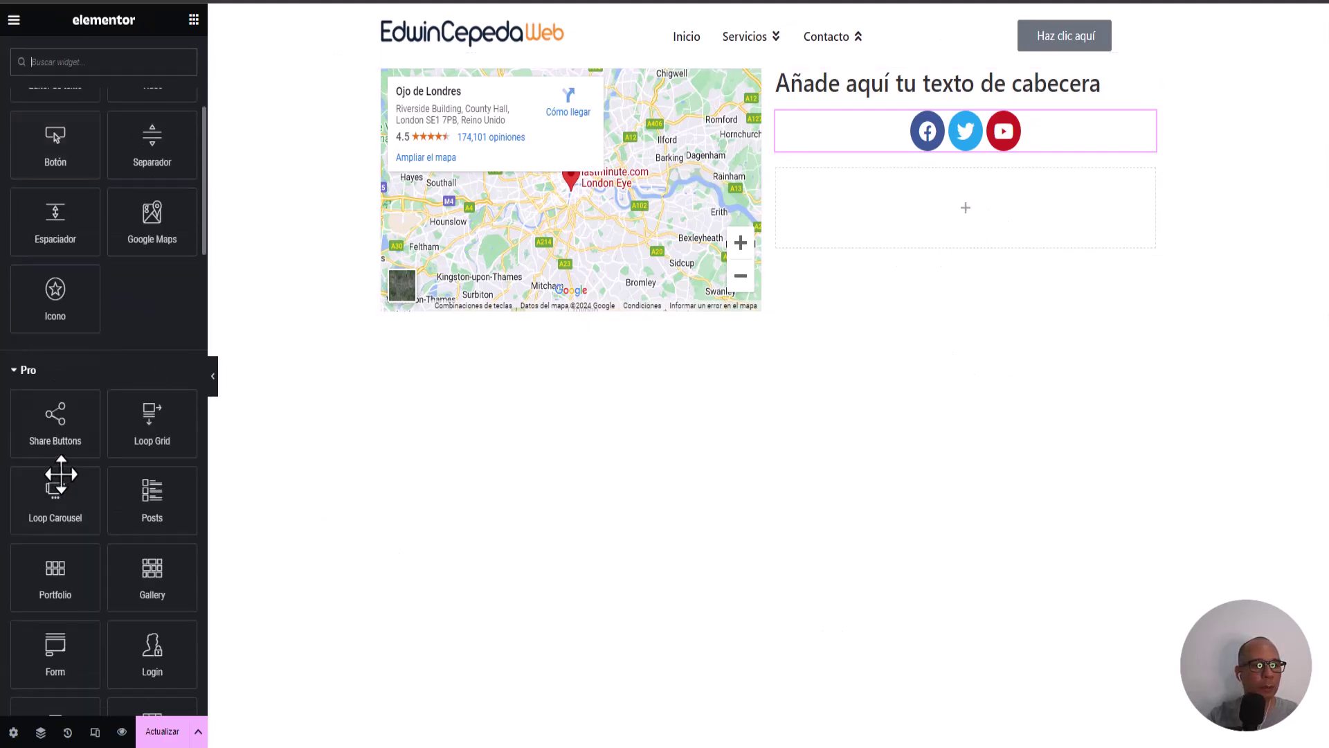
pyautogui.moveTo(78, 565); pyautogui.dragTo(1034, 206)
pyautogui.moveTo(973, 635); pyautogui.dragTo(824, 291)
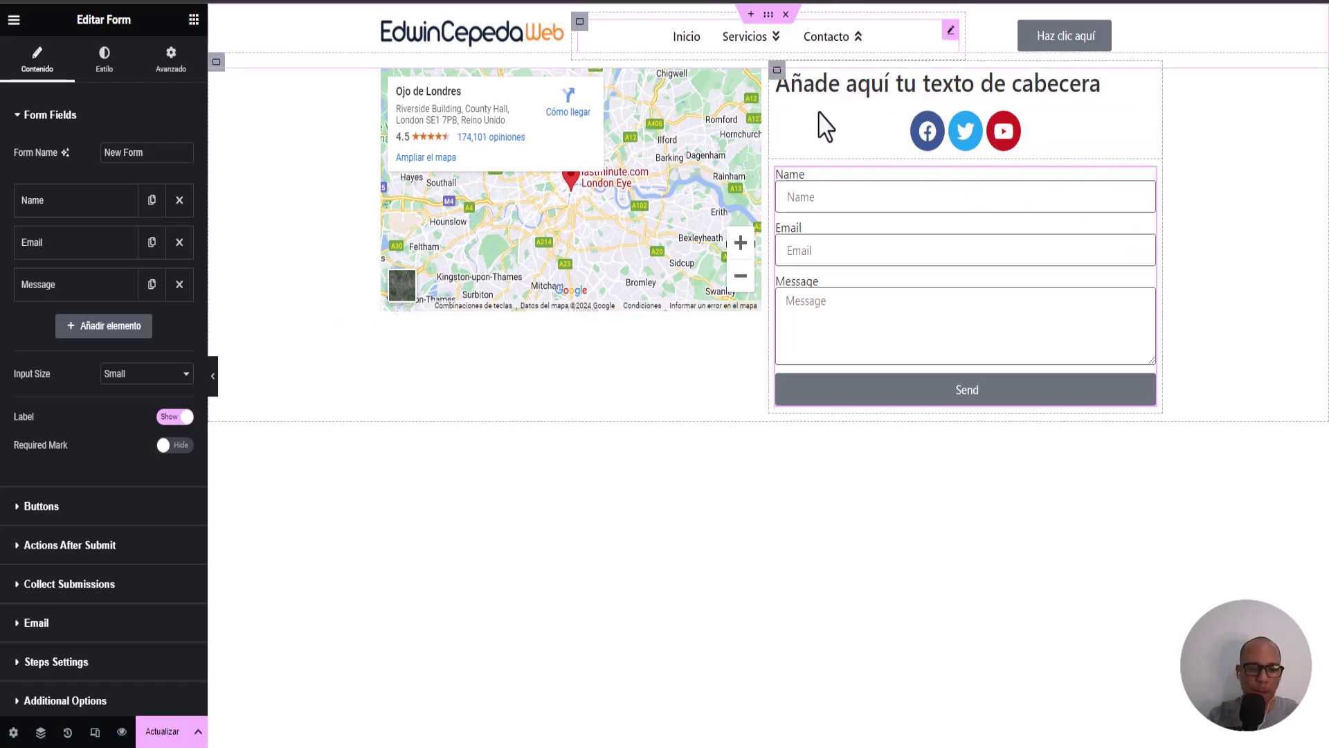
# Step: Save the page, preview the Servicios and Contacto dropdowns on the front end, and return to the editor
pyautogui.click(166, 731)
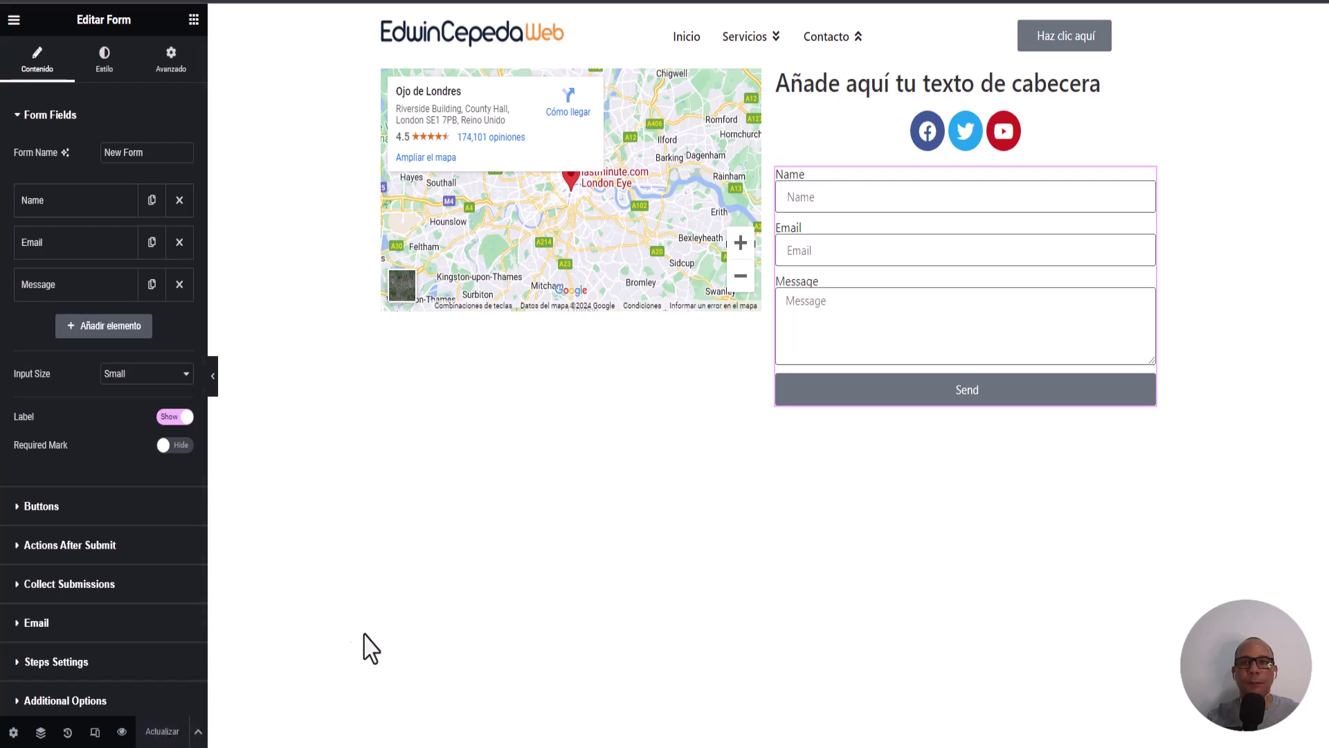
pyautogui.click(122, 731)
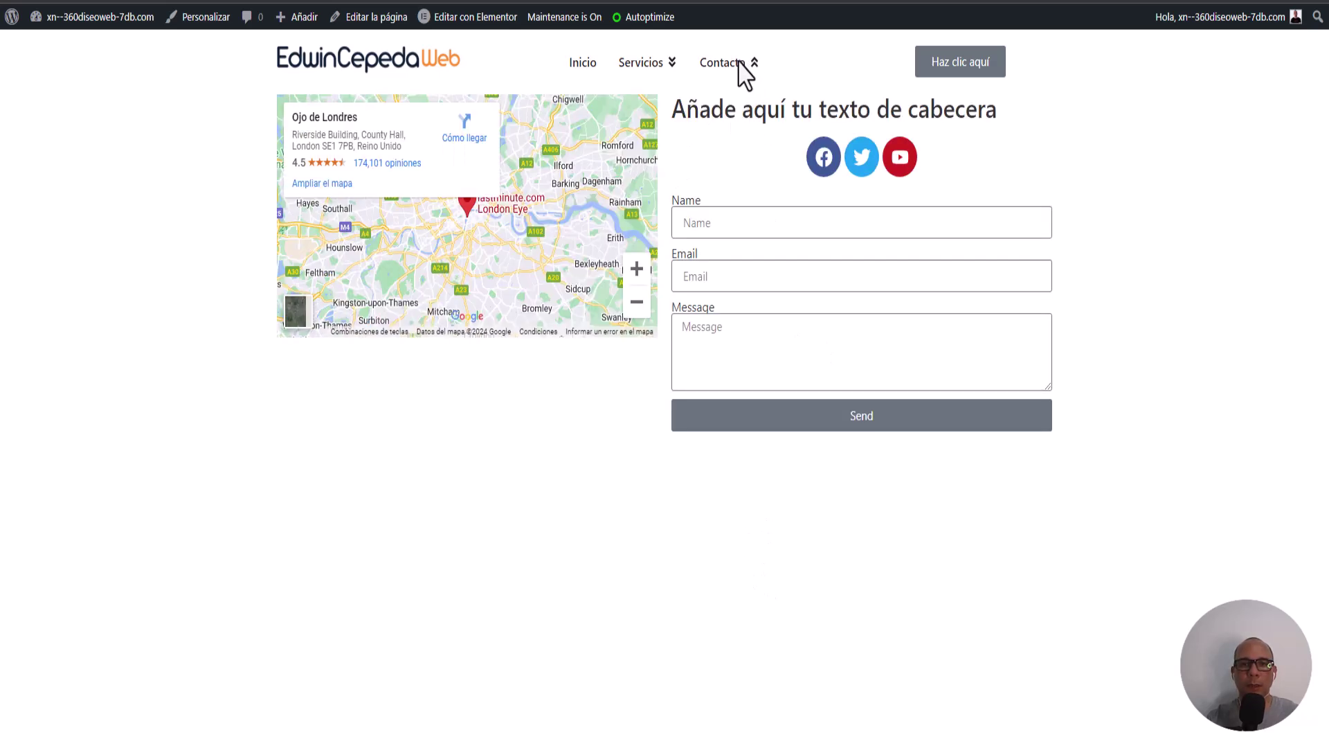
pyautogui.moveTo(641, 62)
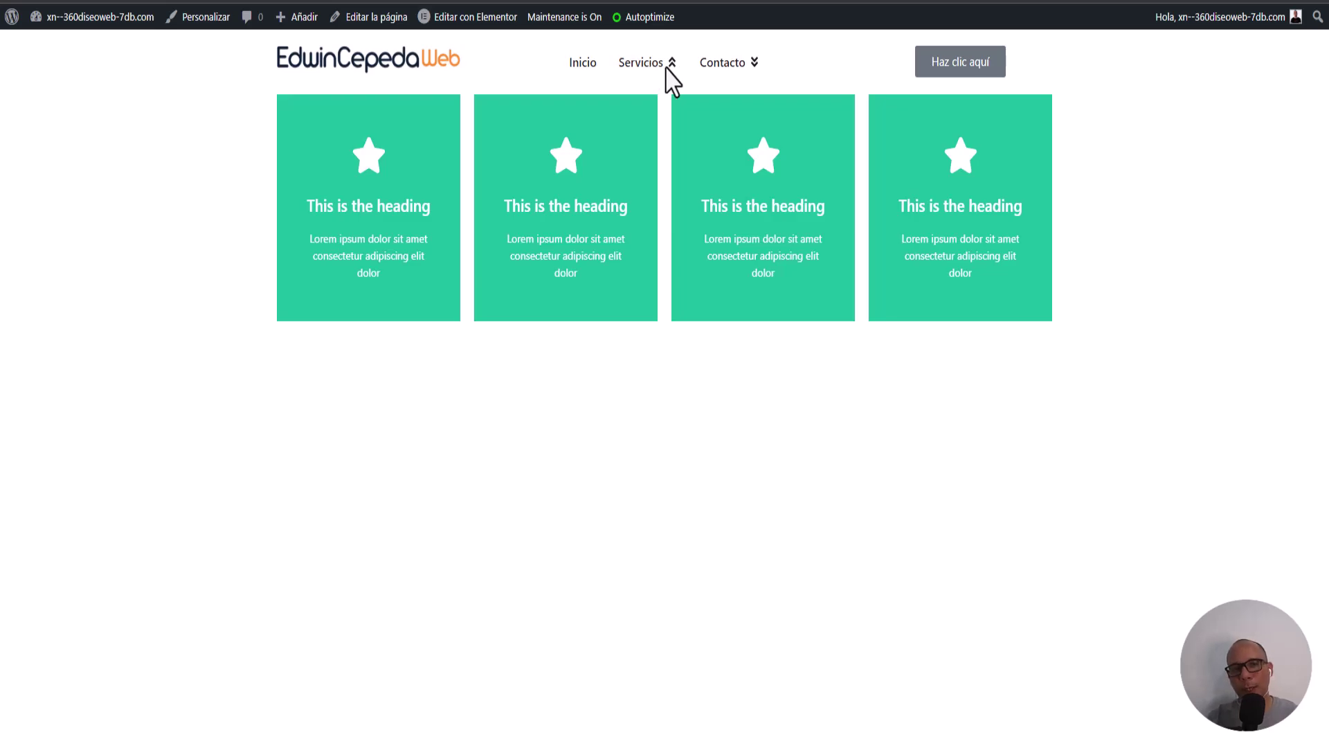
pyautogui.moveTo(703, 69)
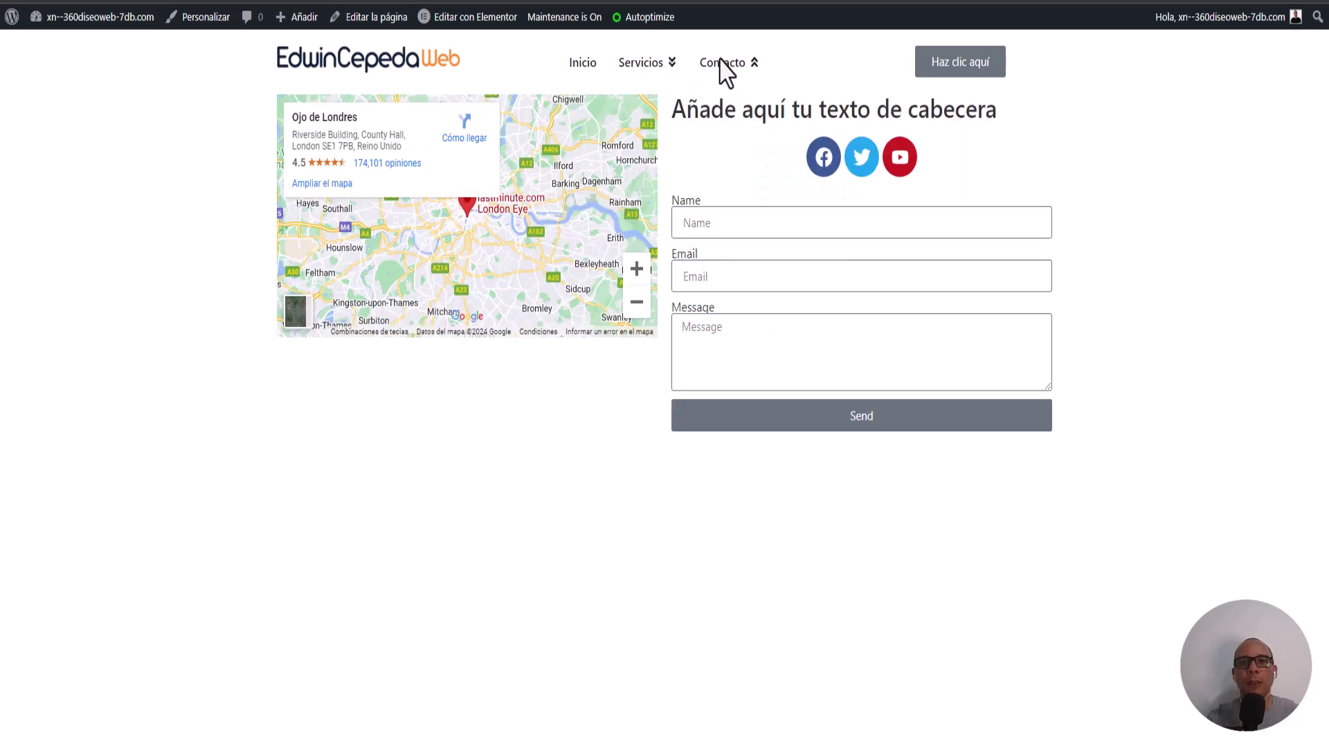
pyautogui.click(467, 16)
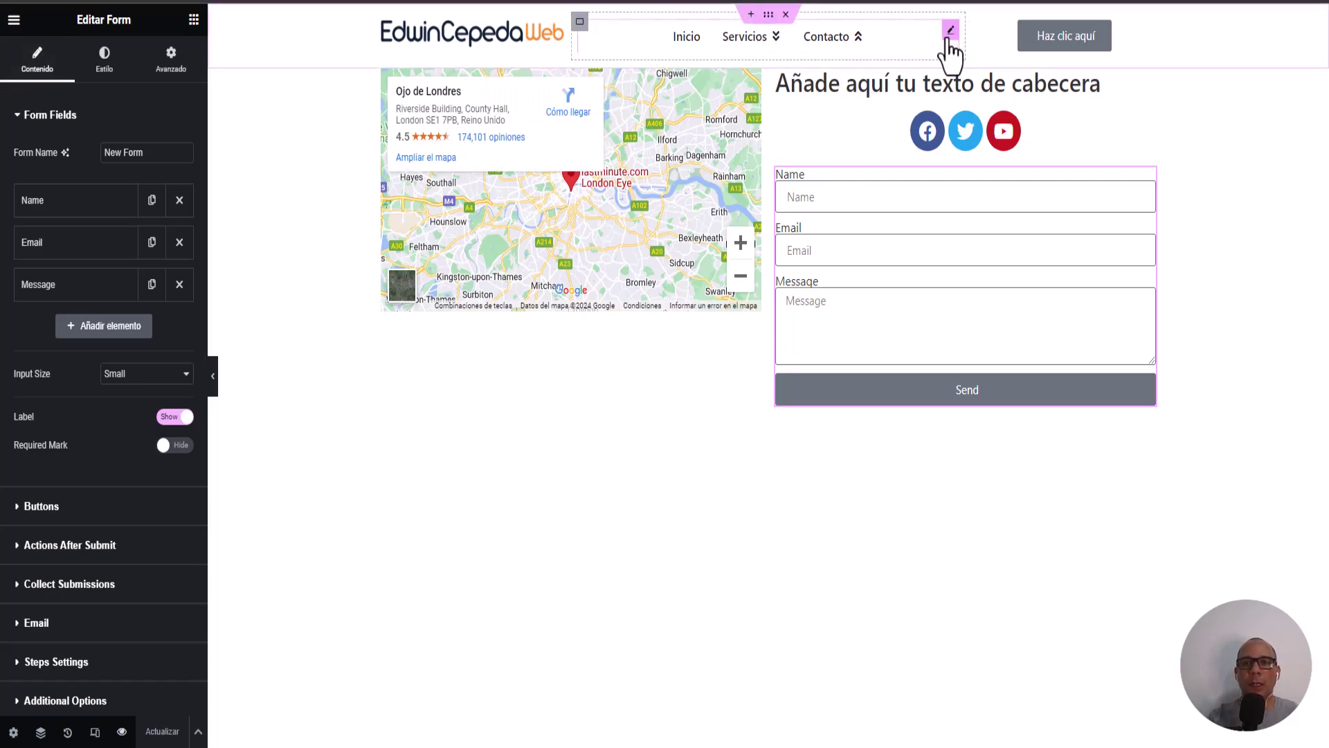
# Step: Set the Menu widget's dropdown effect to open on Click
pyautogui.click(950, 32)
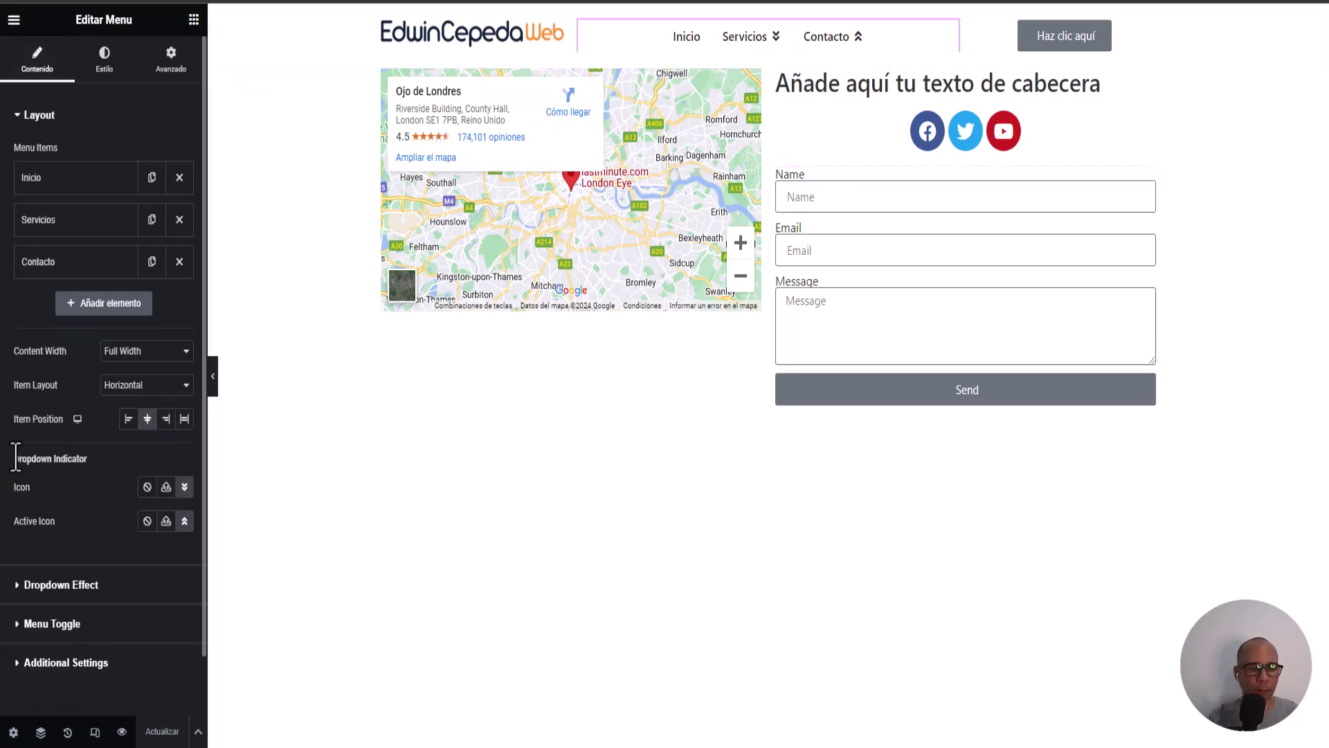
pyautogui.click(43, 586)
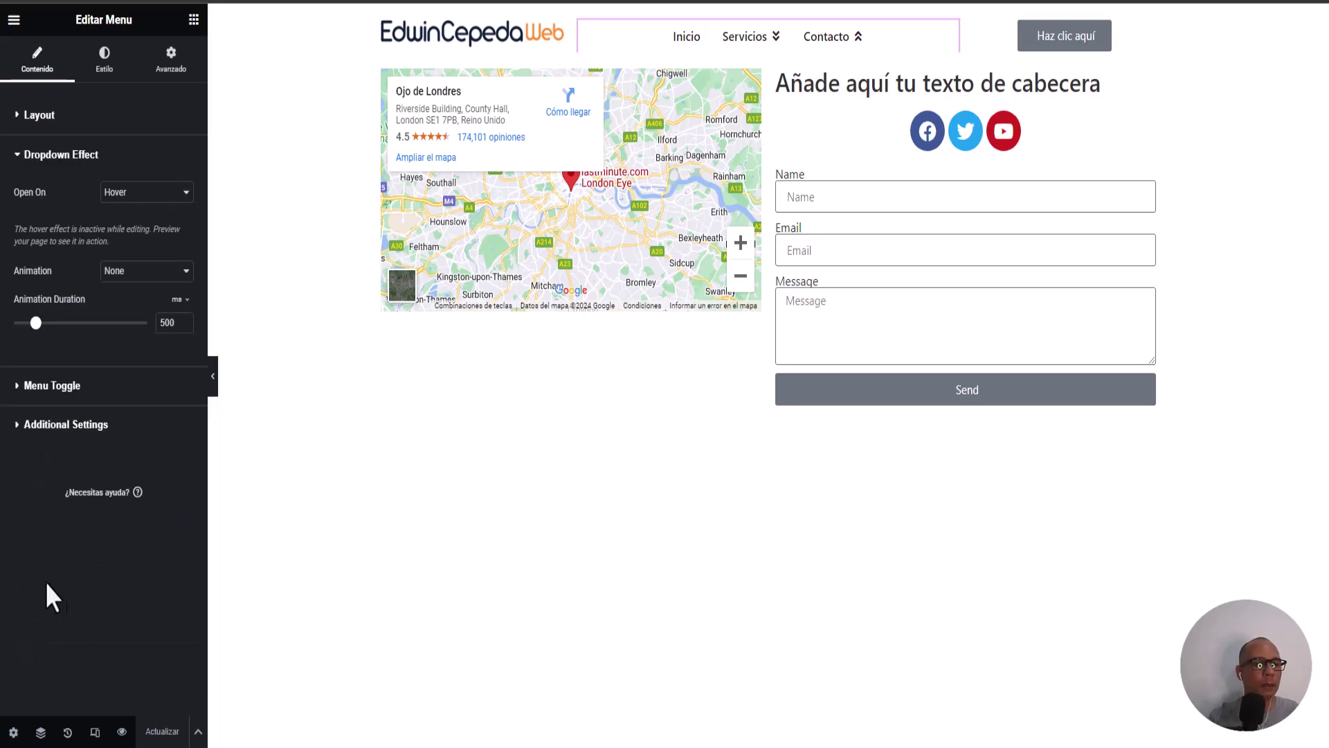
pyautogui.click(141, 200)
pyautogui.click(131, 222)
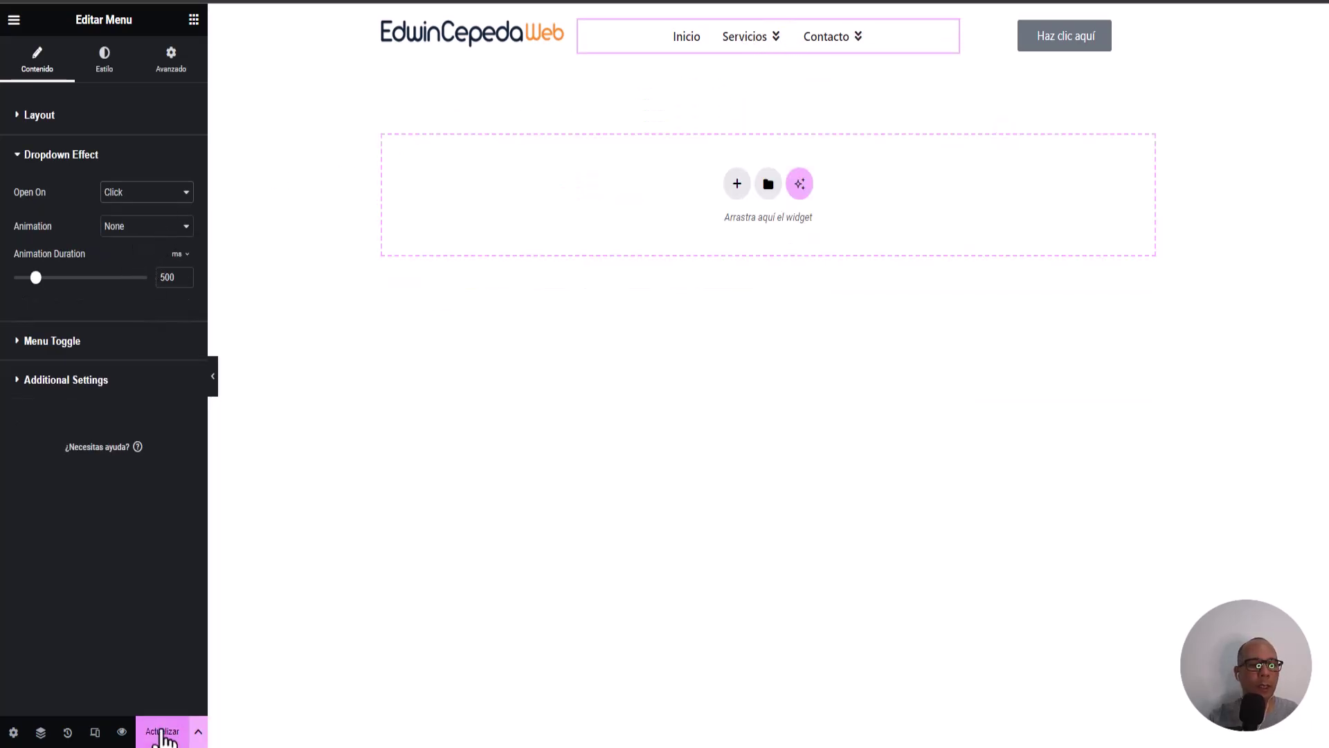
# Step: Save the page and test opening and switching the Servicios and Contacto dropdowns by clicking on the front end
pyautogui.click(162, 731)
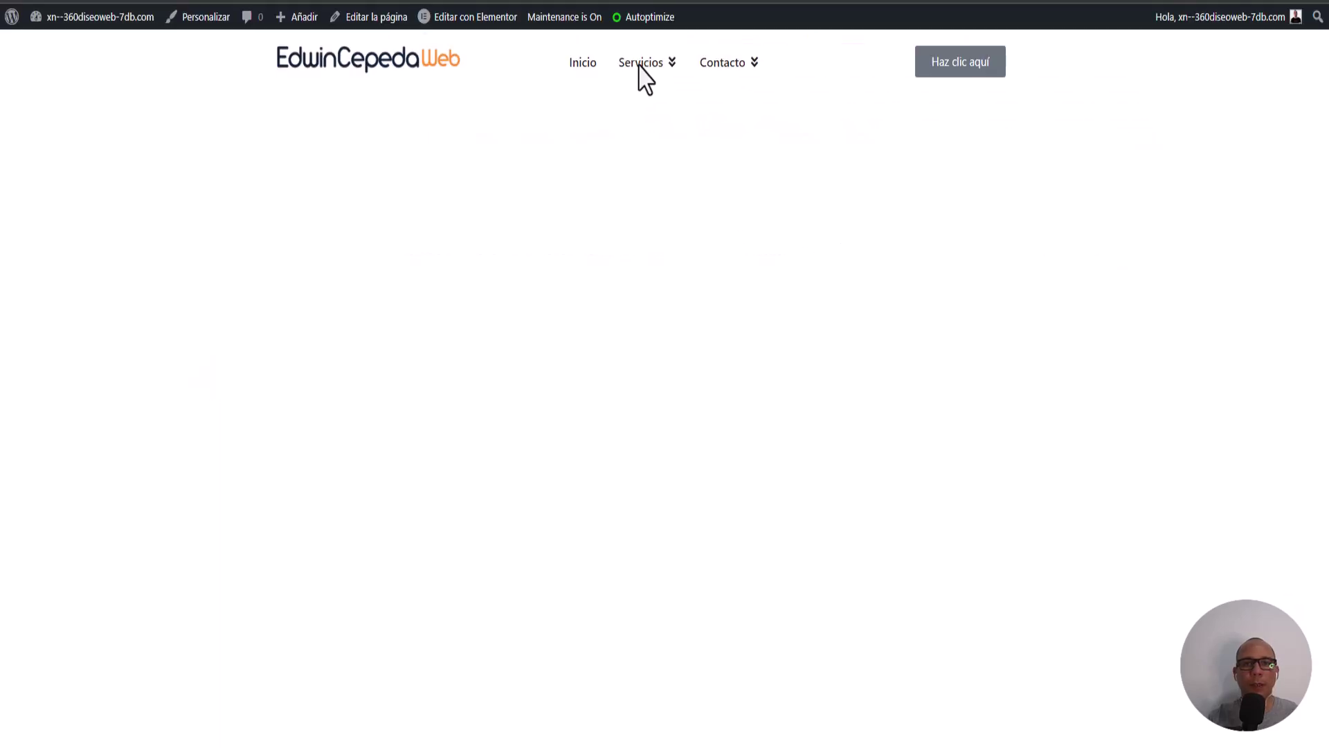
pyautogui.click(704, 69)
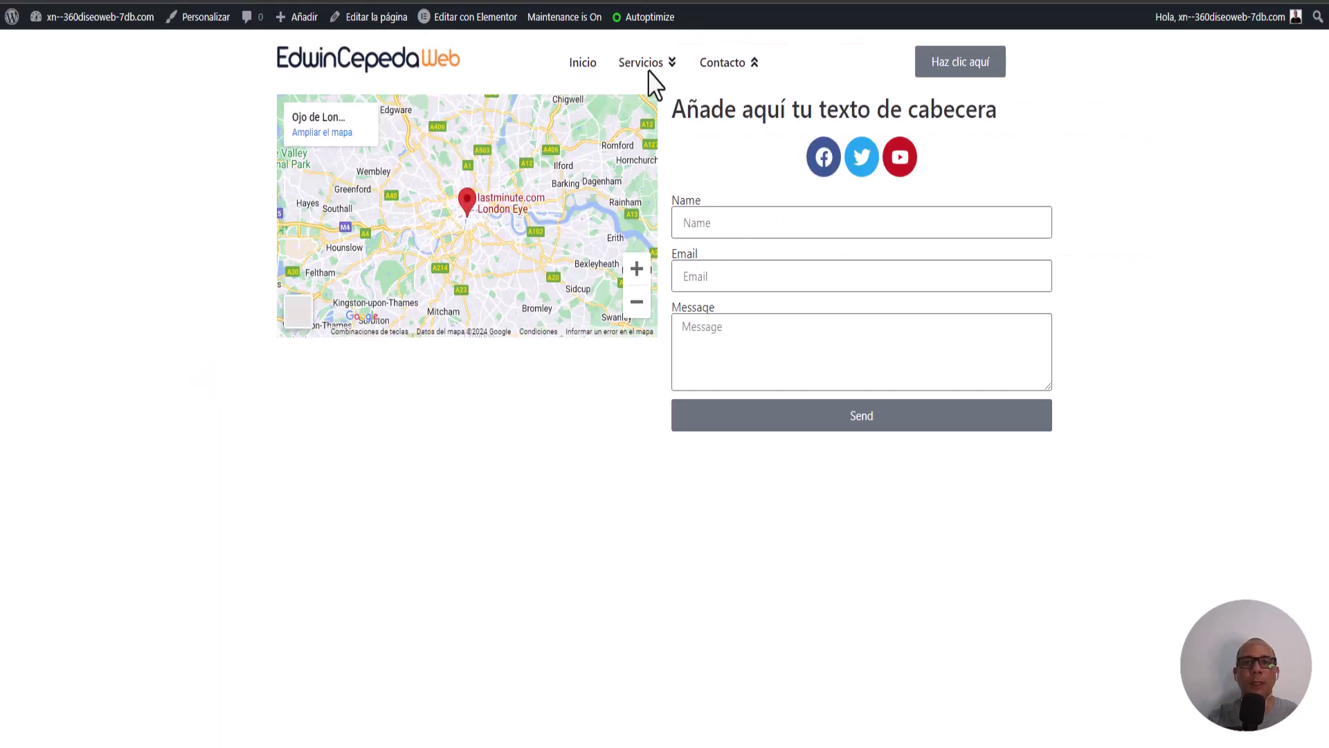
pyautogui.click(643, 62)
pyautogui.click(645, 69)
pyautogui.click(728, 67)
pyautogui.click(642, 66)
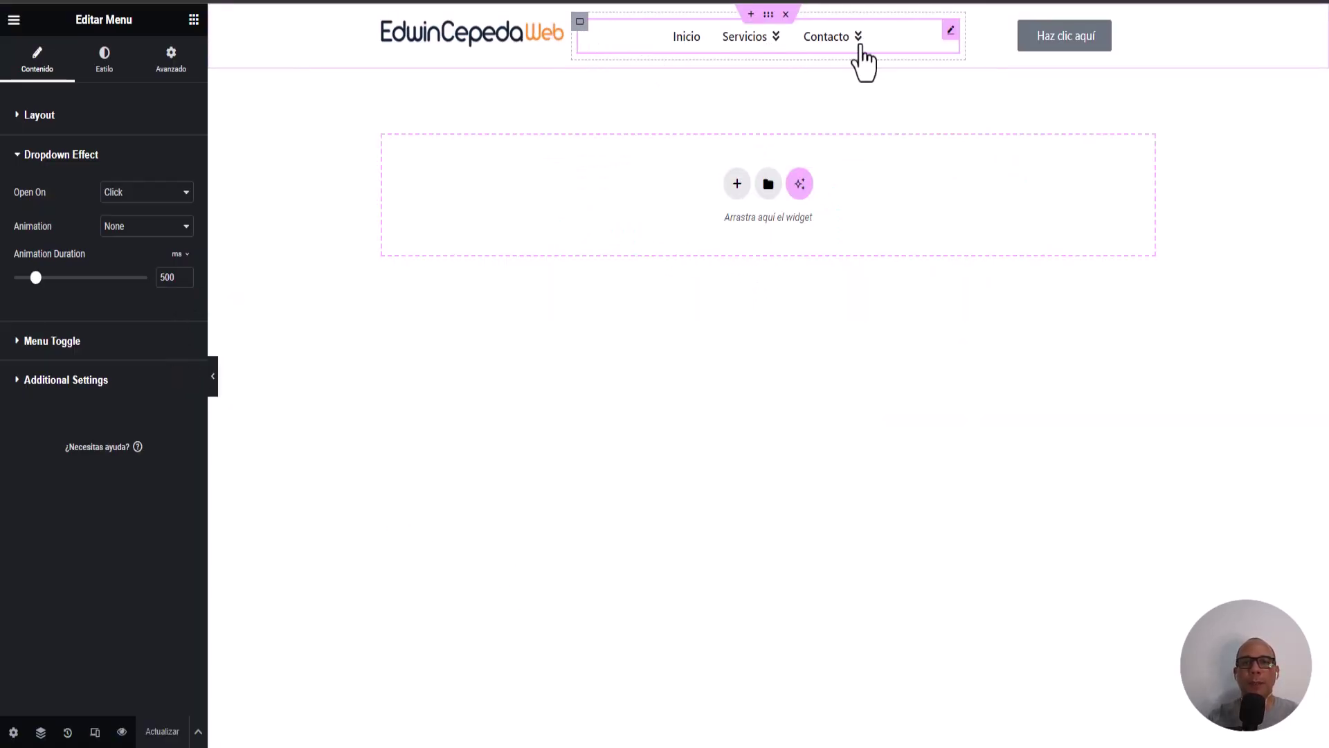
# Step: Show the Servicios dropdown in the editor and browse all library icons available for the dropdown indicator without inserting one
pyautogui.click(776, 43)
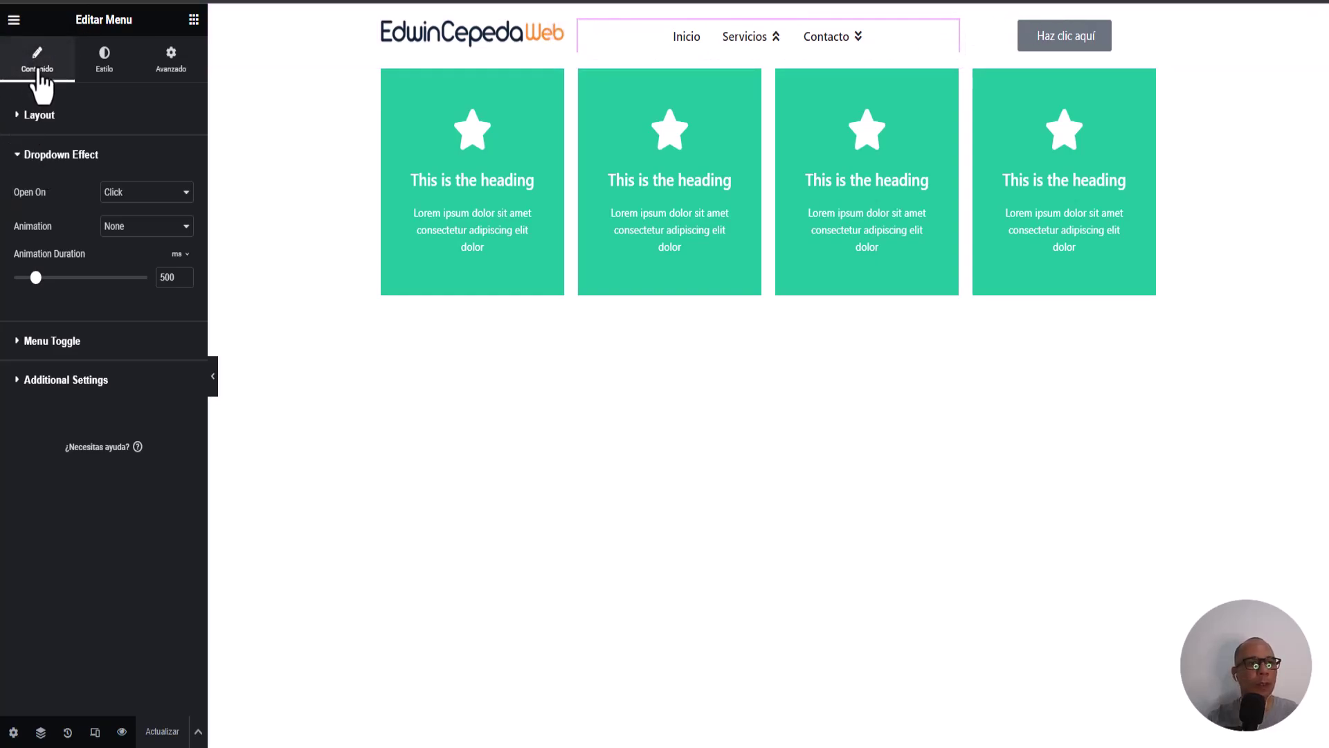
pyautogui.click(25, 152)
pyautogui.click(25, 119)
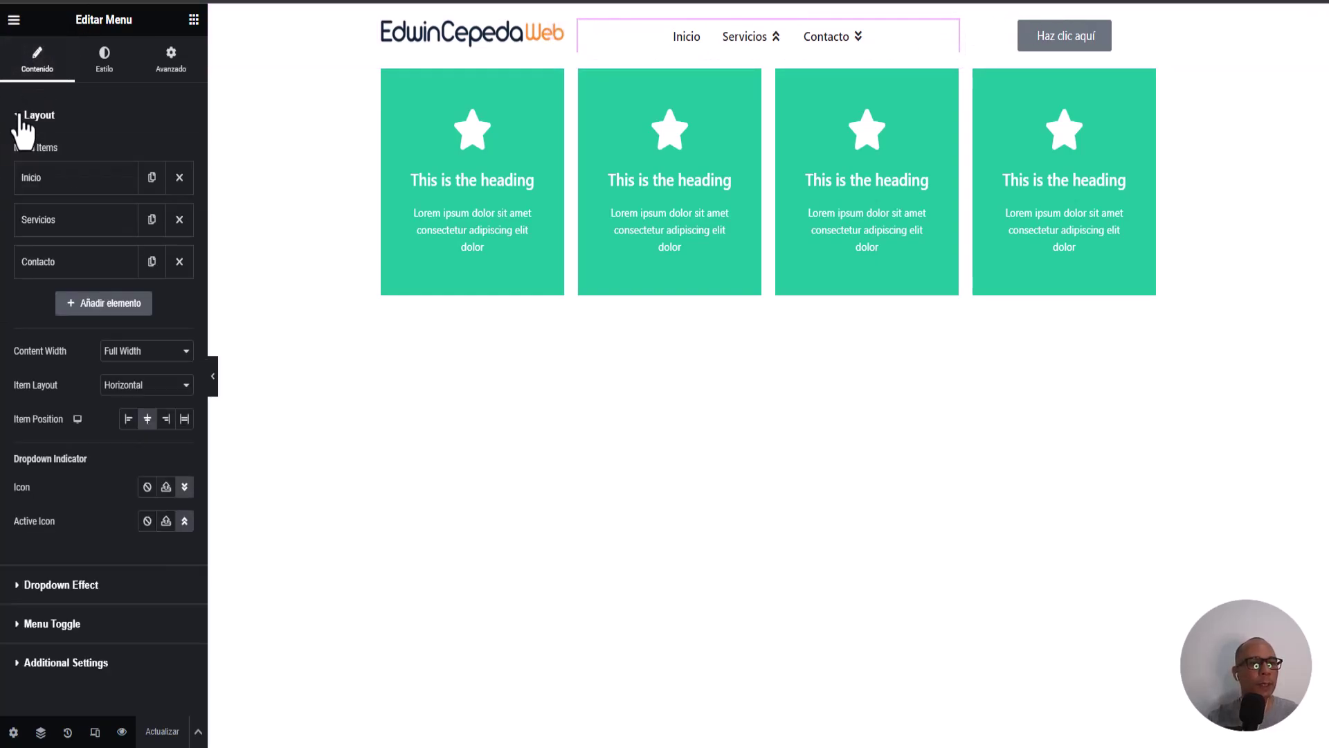
pyautogui.click(186, 488)
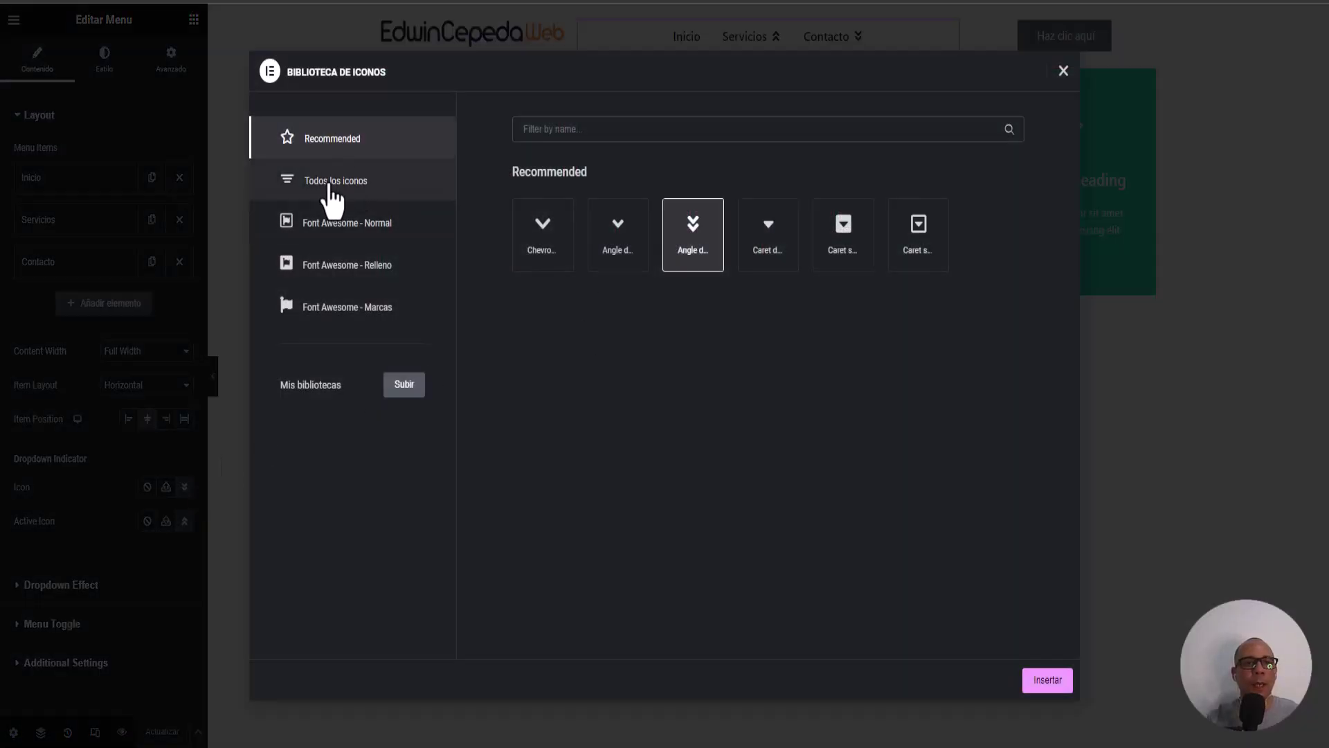
pyautogui.click(333, 184)
pyautogui.scroll(11, 846, 369)
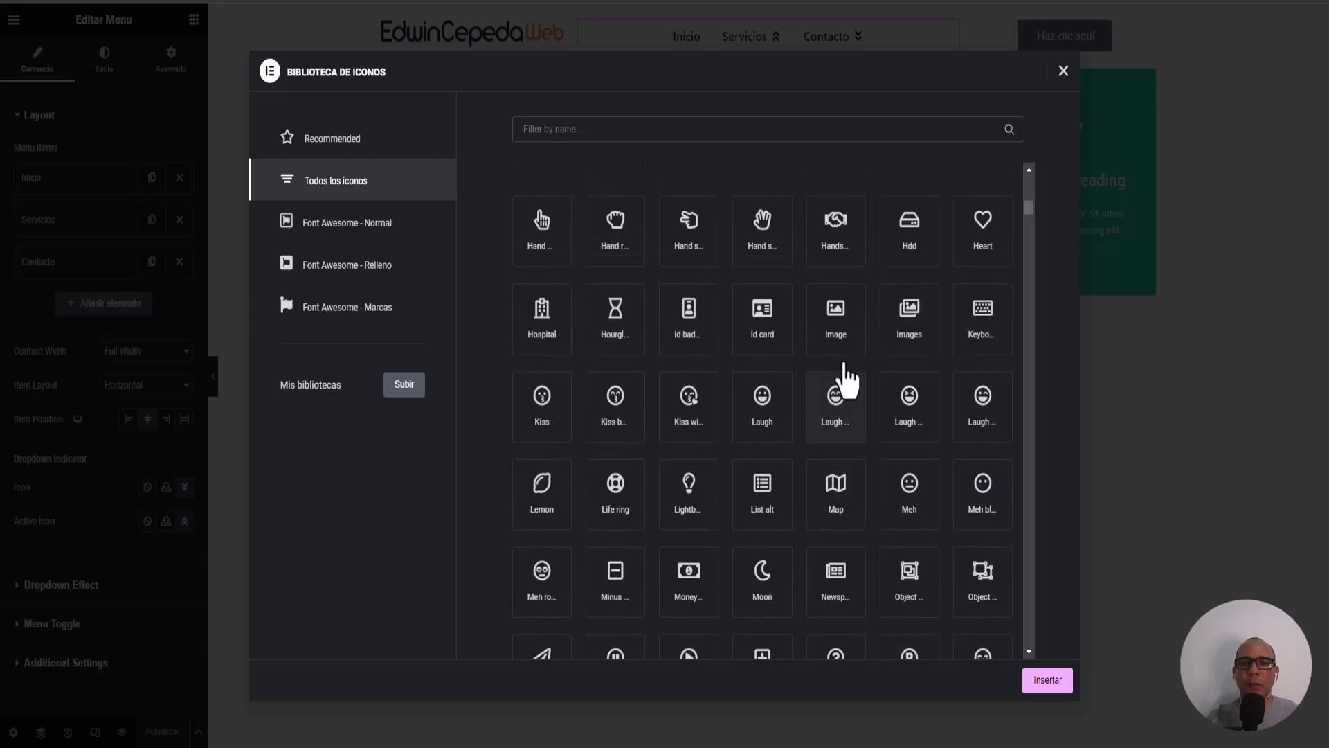
pyautogui.click(1028, 193)
pyautogui.scroll(5, 1030, 208)
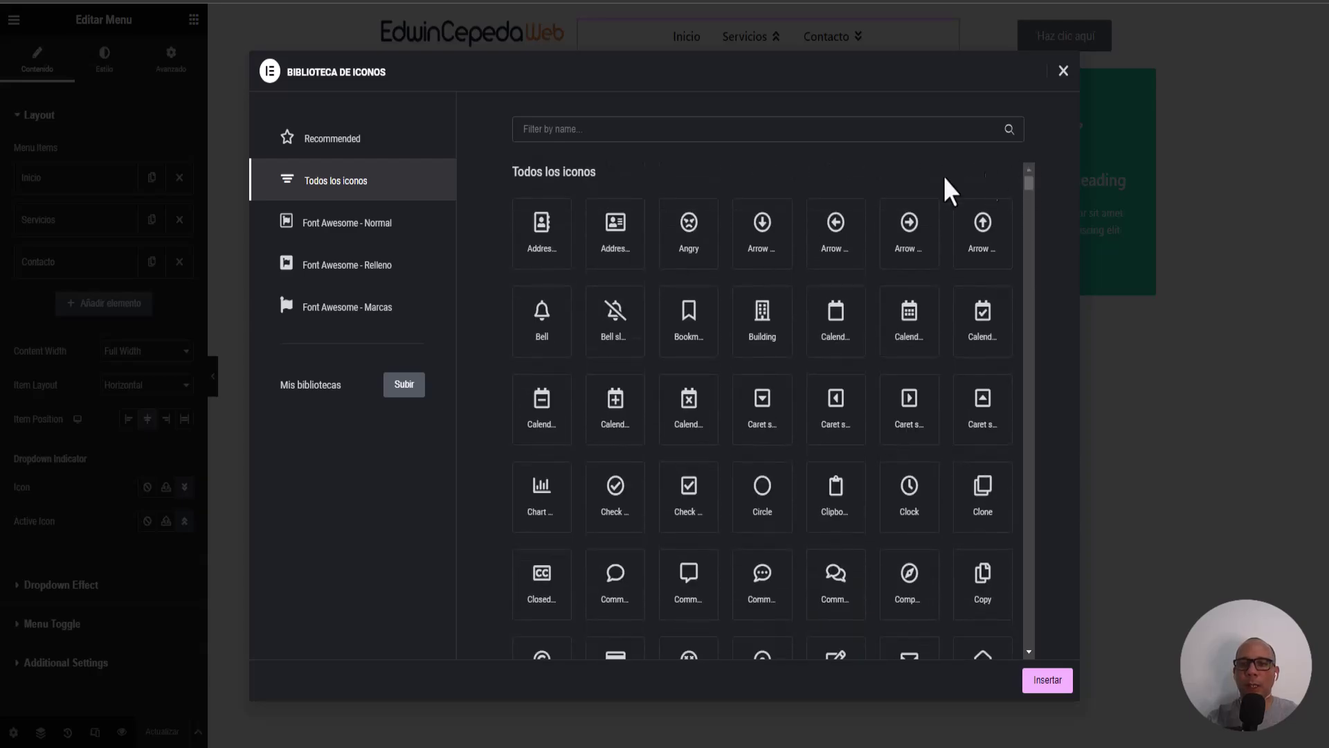
pyautogui.scroll(-8, 623, 367)
pyautogui.scroll(10, 630, 388)
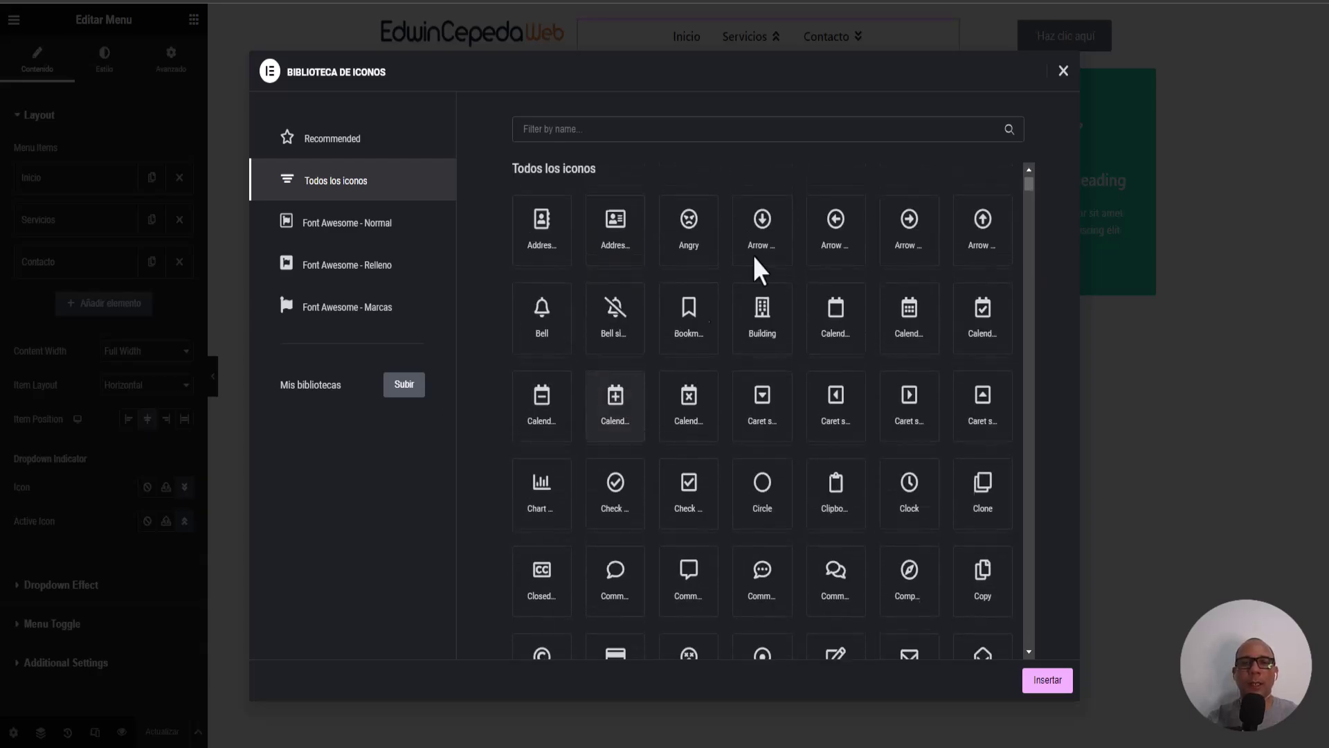
pyautogui.click(1064, 72)
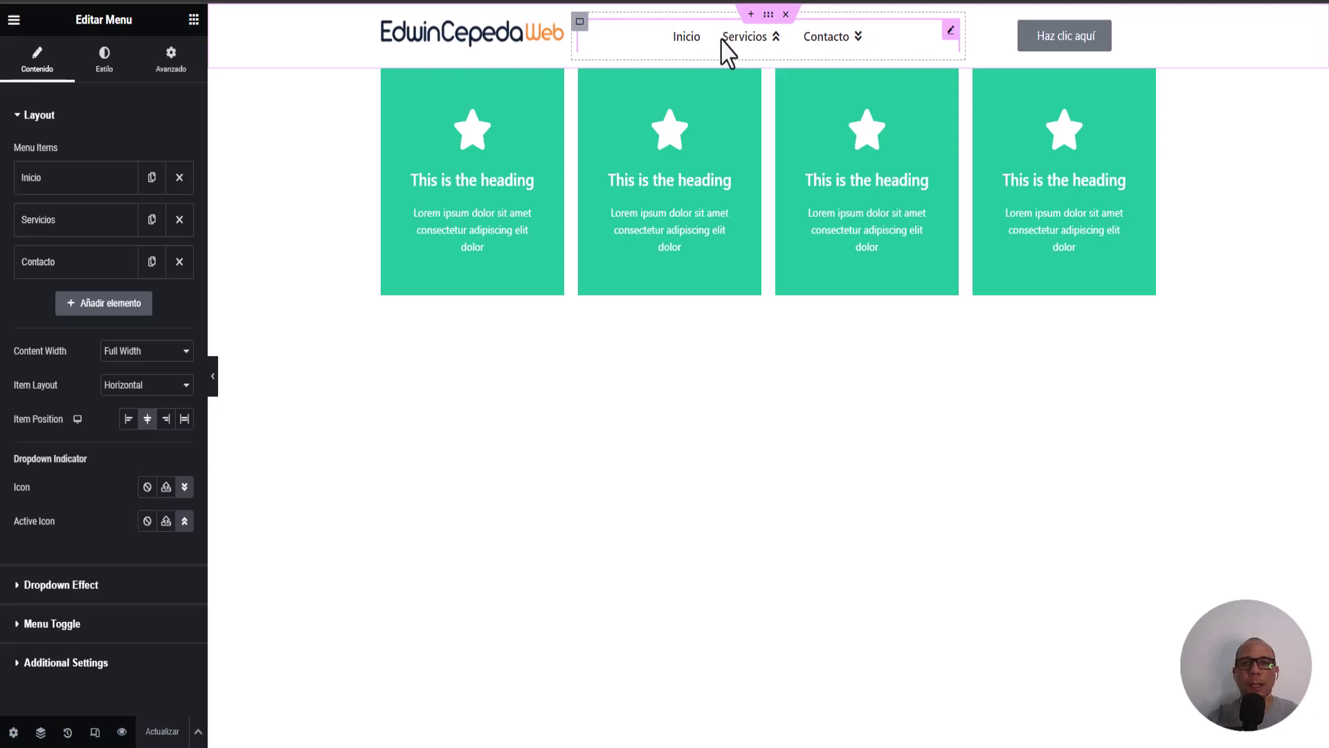
# Step: Give the Inicio menu item the plain outlined calendar icon
pyautogui.click(88, 181)
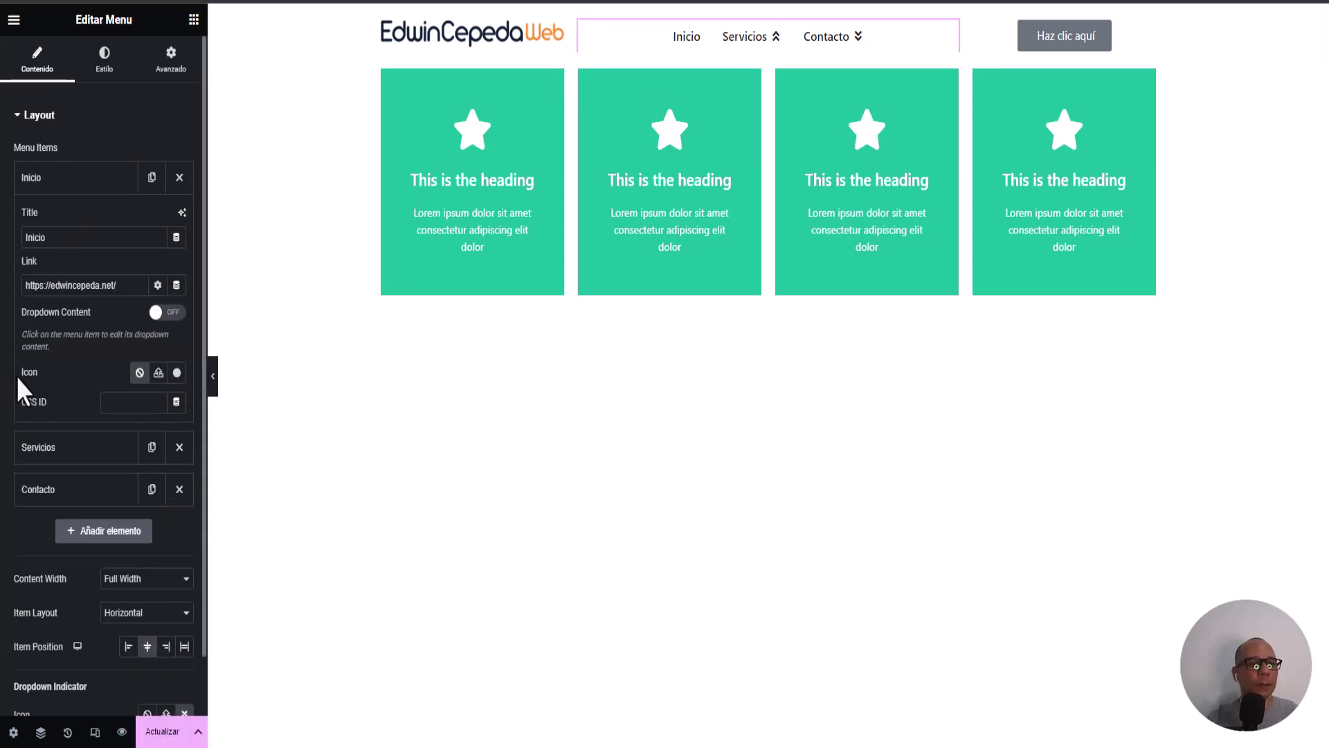
pyautogui.click(176, 372)
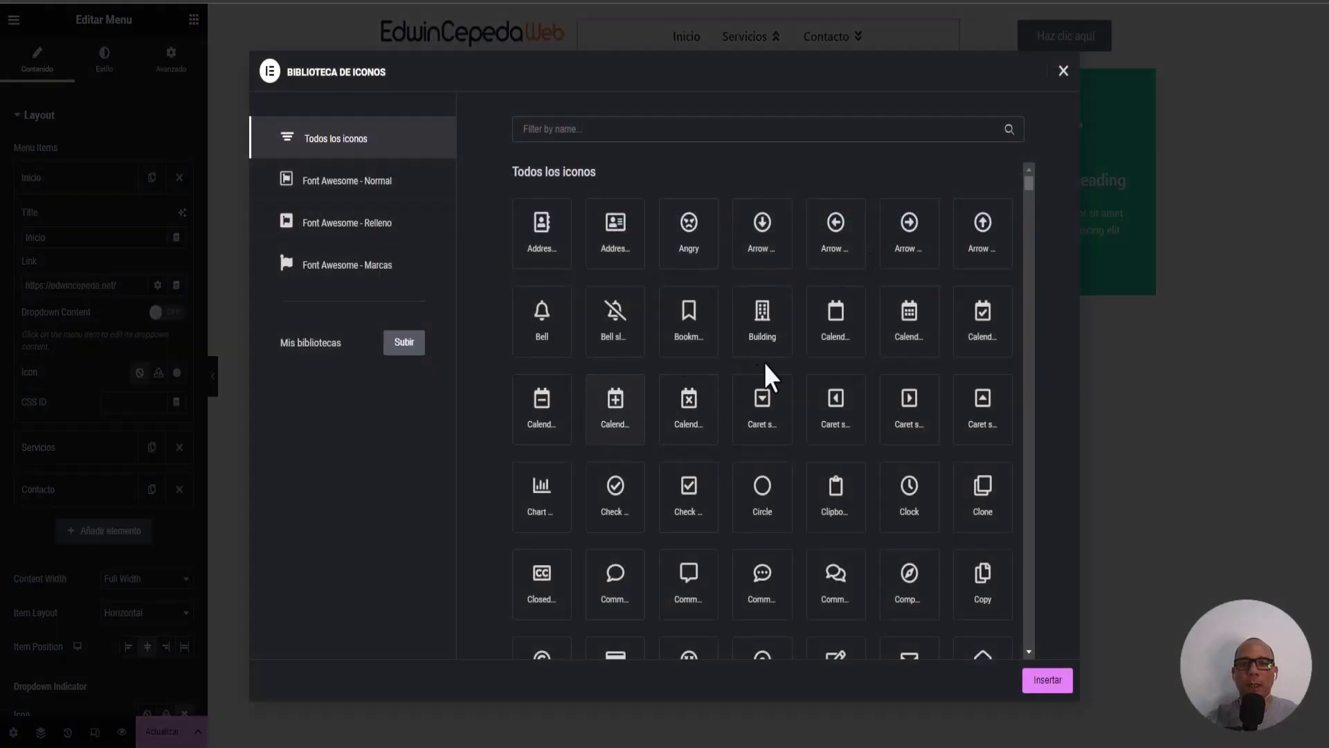
pyautogui.click(833, 334)
pyautogui.click(1048, 679)
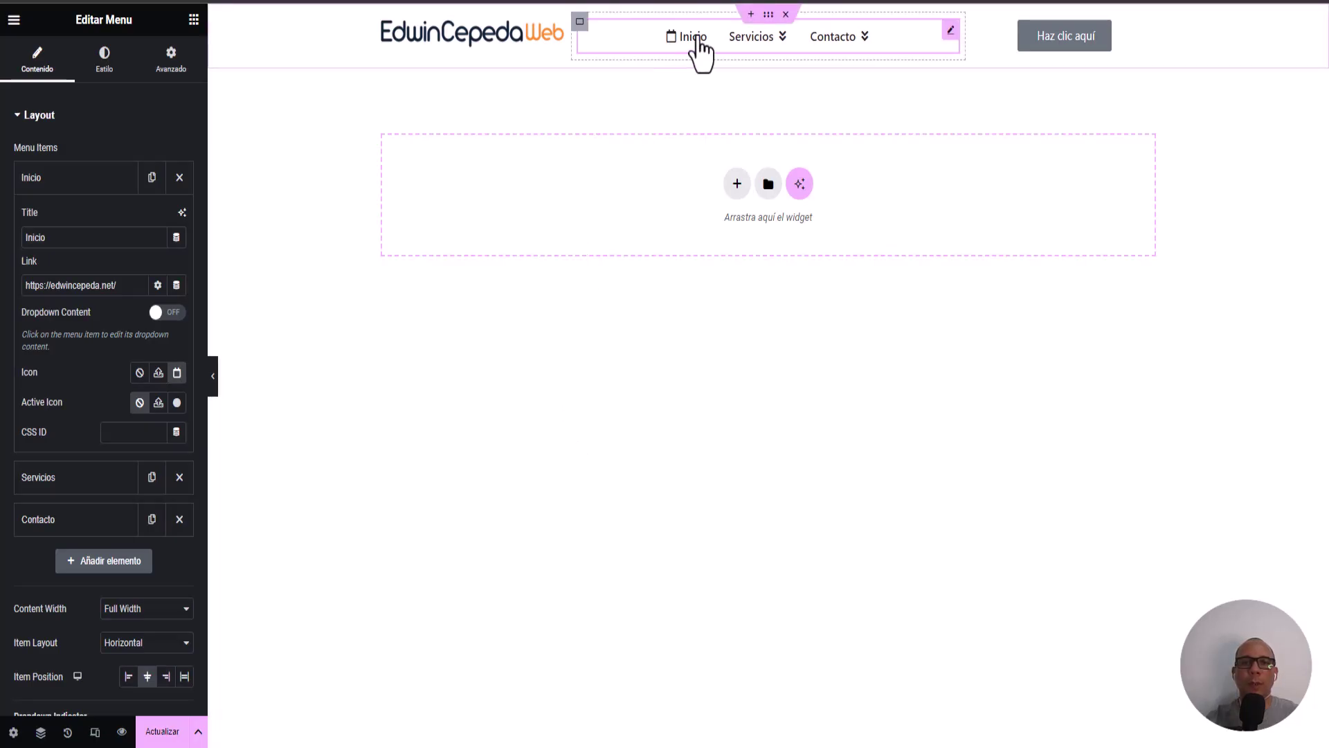
# Step: Give the Servicios menu item the calendar icon with a date grid
pyautogui.click(54, 182)
pyautogui.click(56, 232)
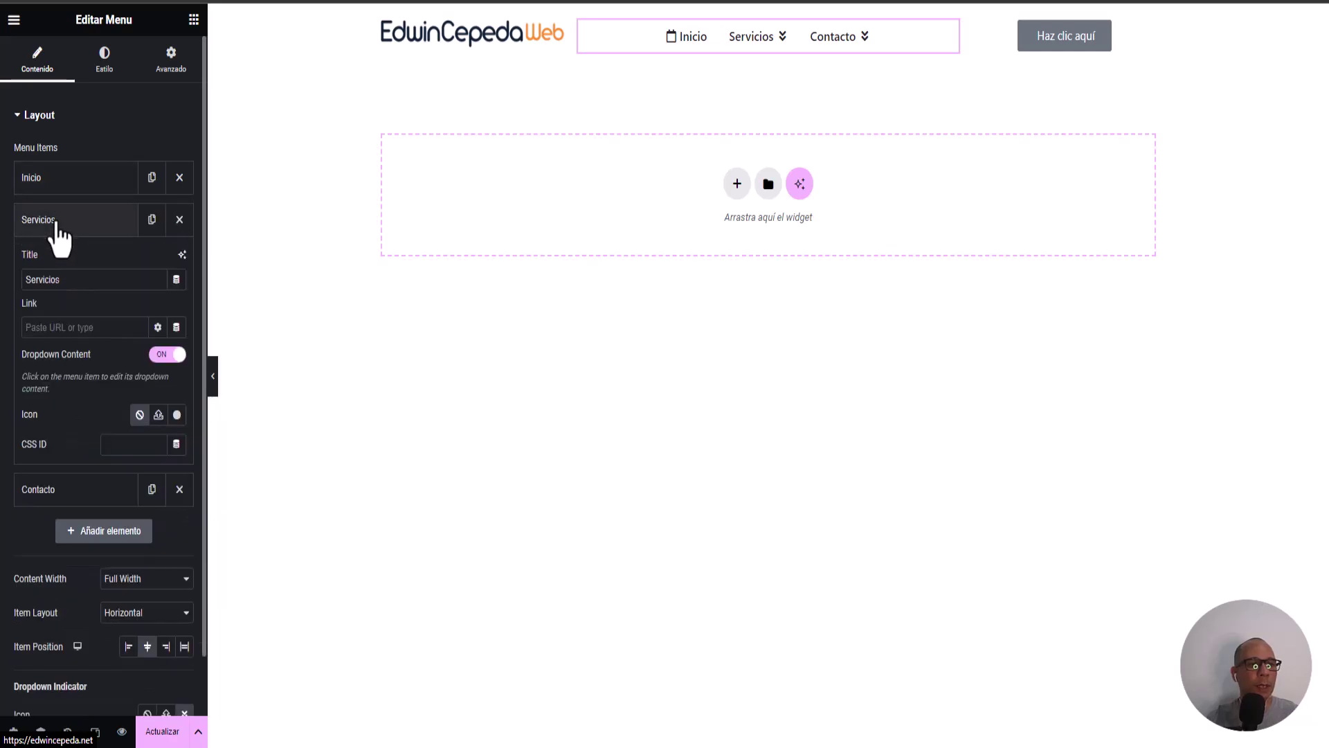
pyautogui.click(177, 415)
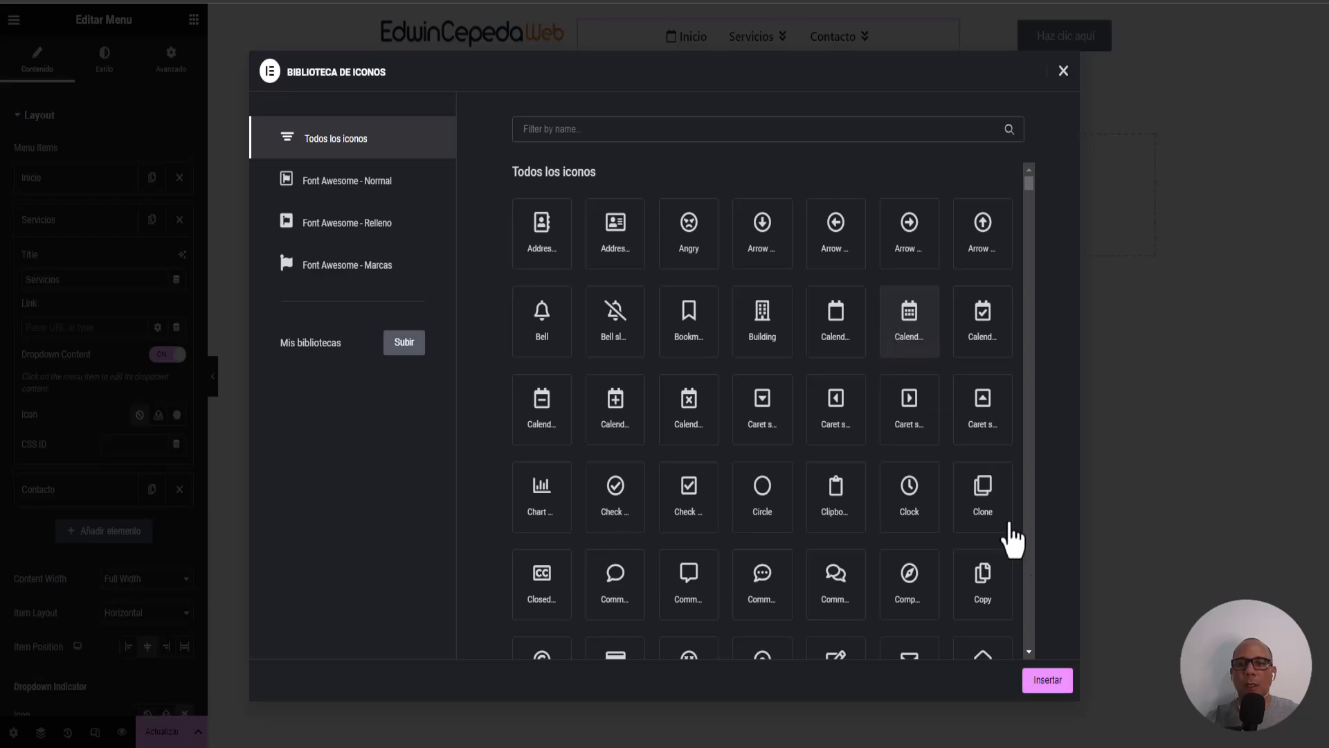
pyautogui.click(1045, 681)
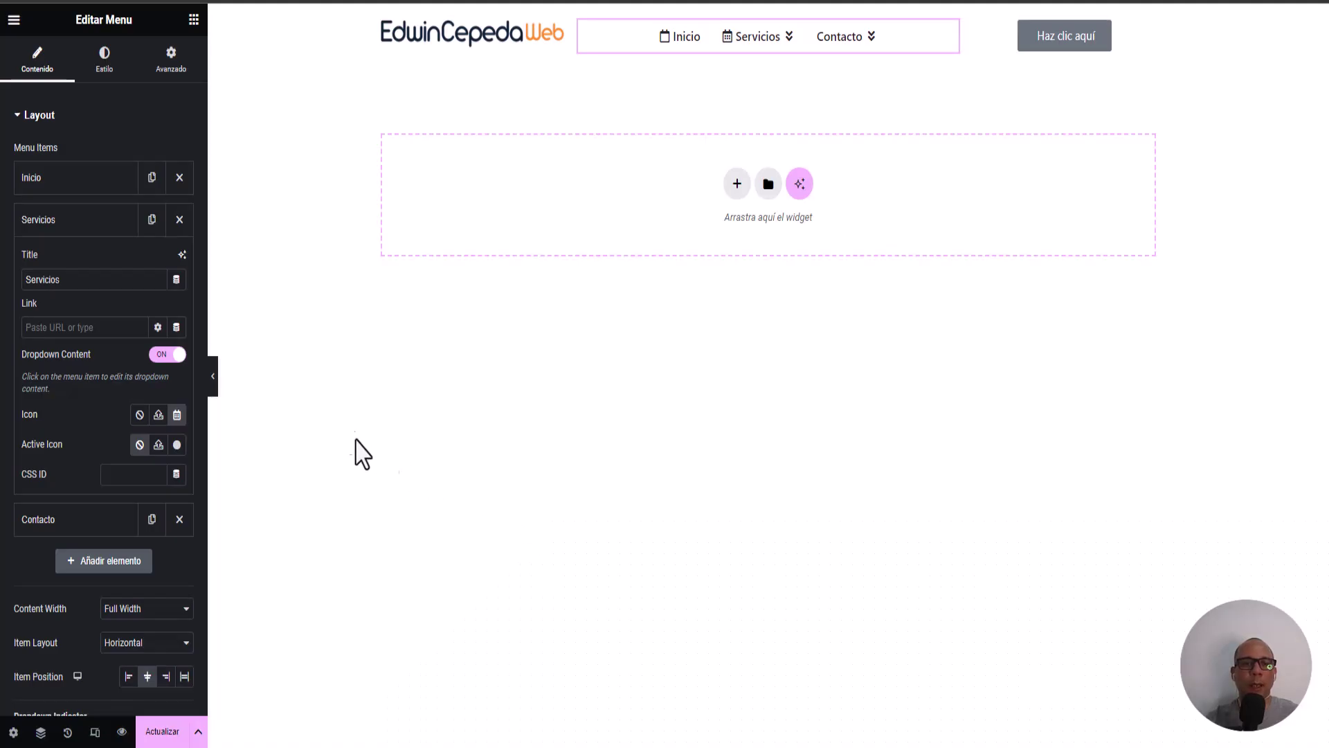
# Step: Review the Menu widget's style options and enlarge the menu item icons to a size of 19 px
pyautogui.click(99, 65)
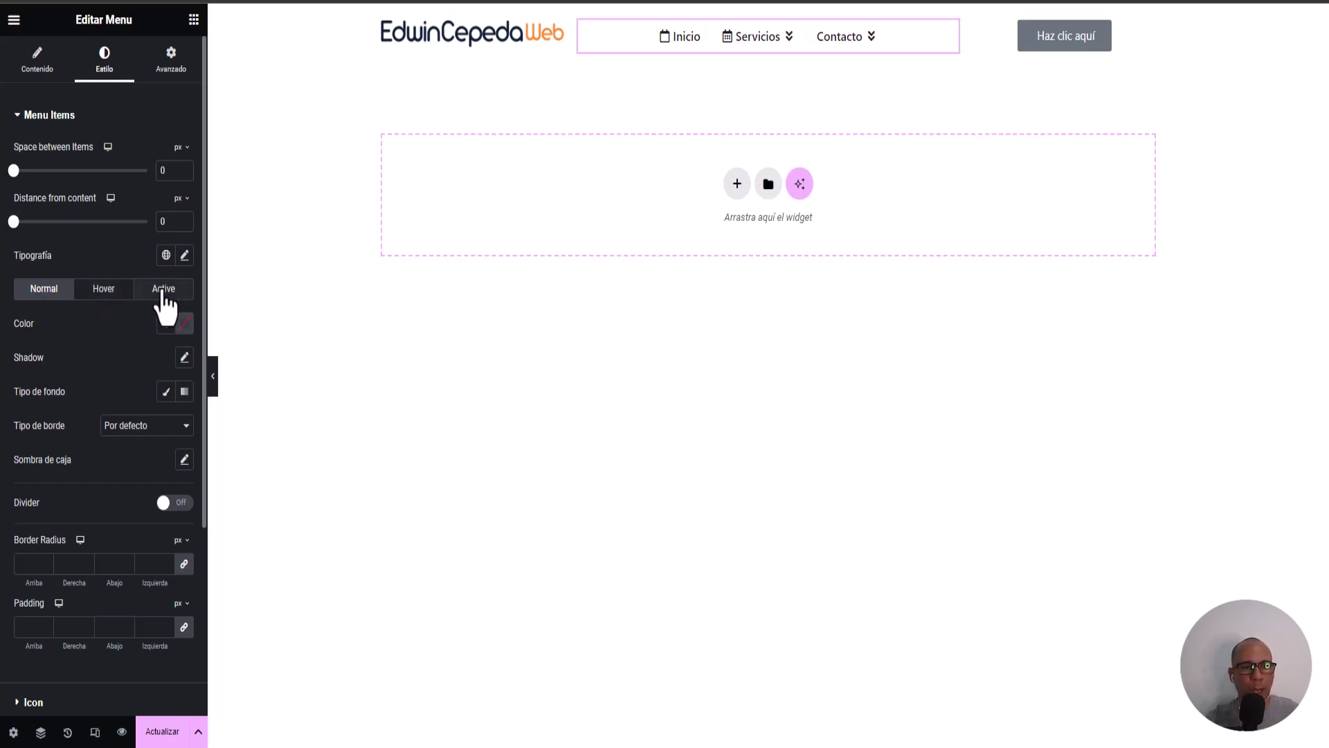
pyautogui.scroll(-4, 95, 337)
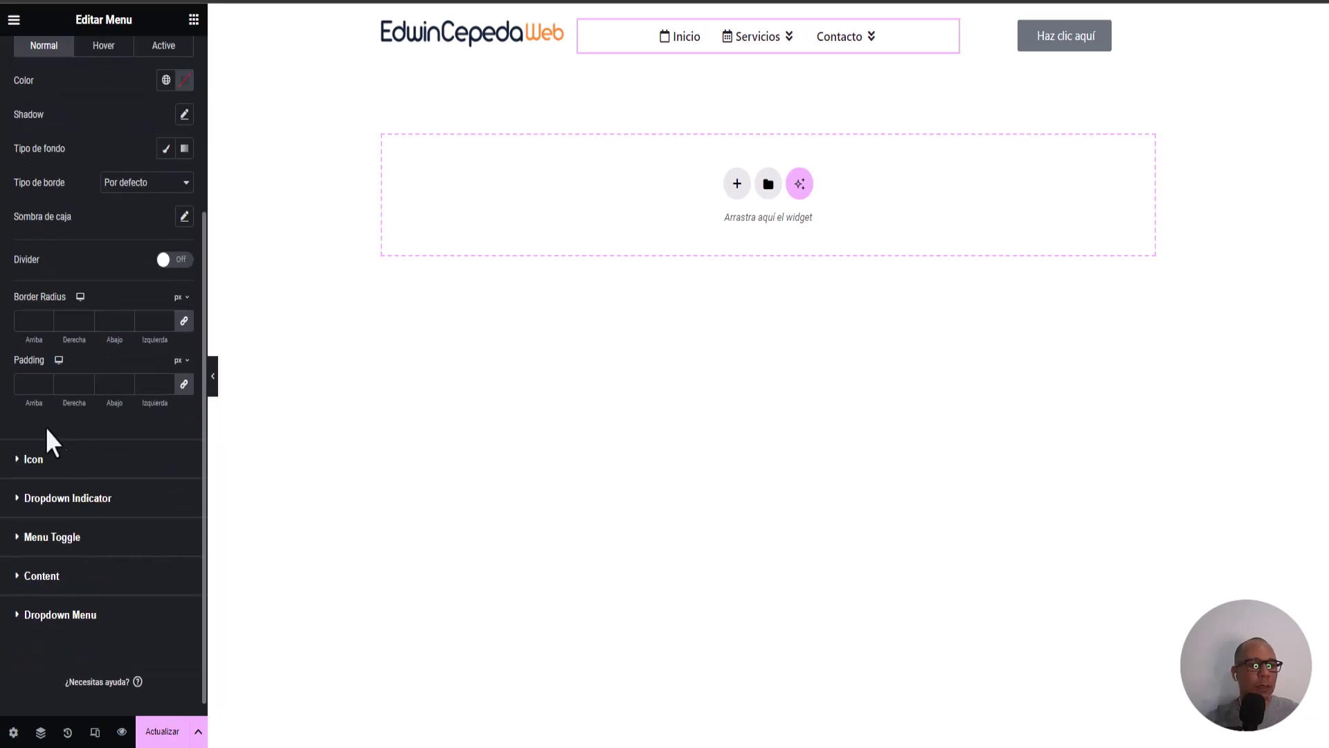
pyautogui.scroll(-1, 94, 348)
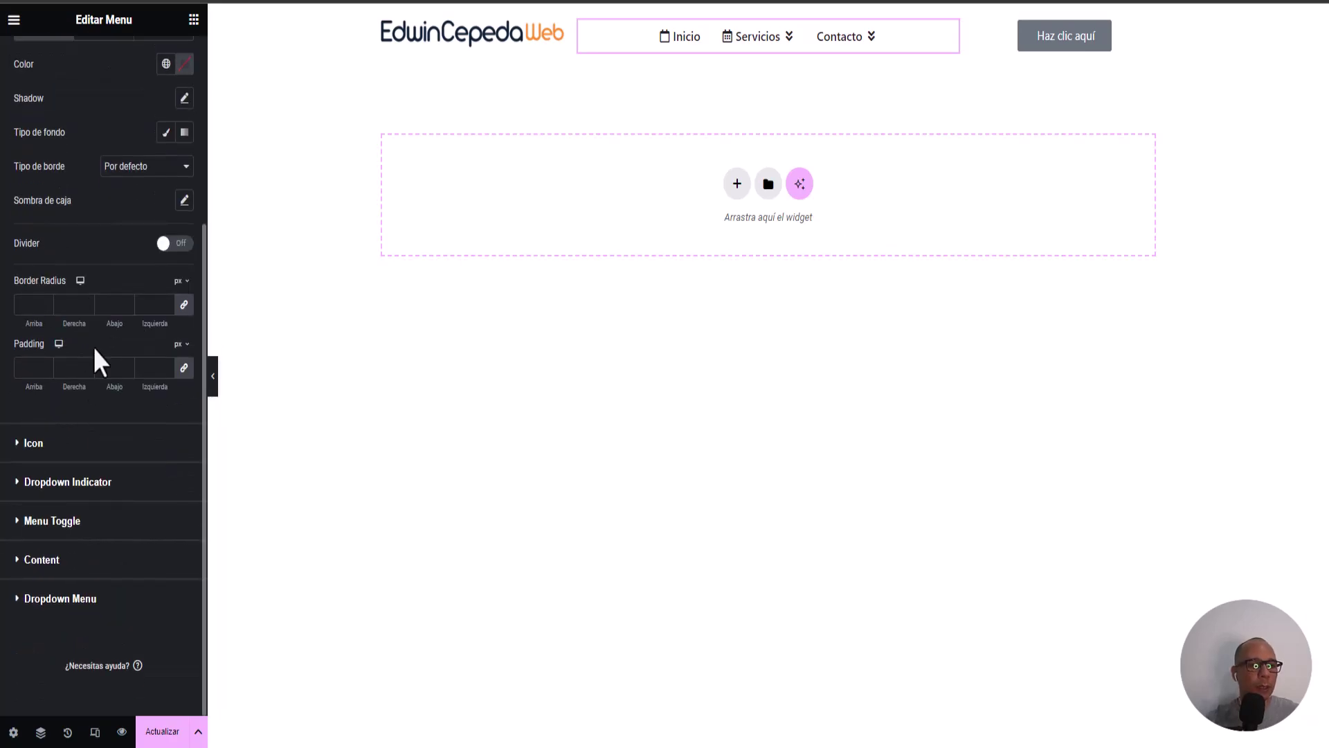
pyautogui.scroll(5, 93, 347)
pyautogui.click(15, 118)
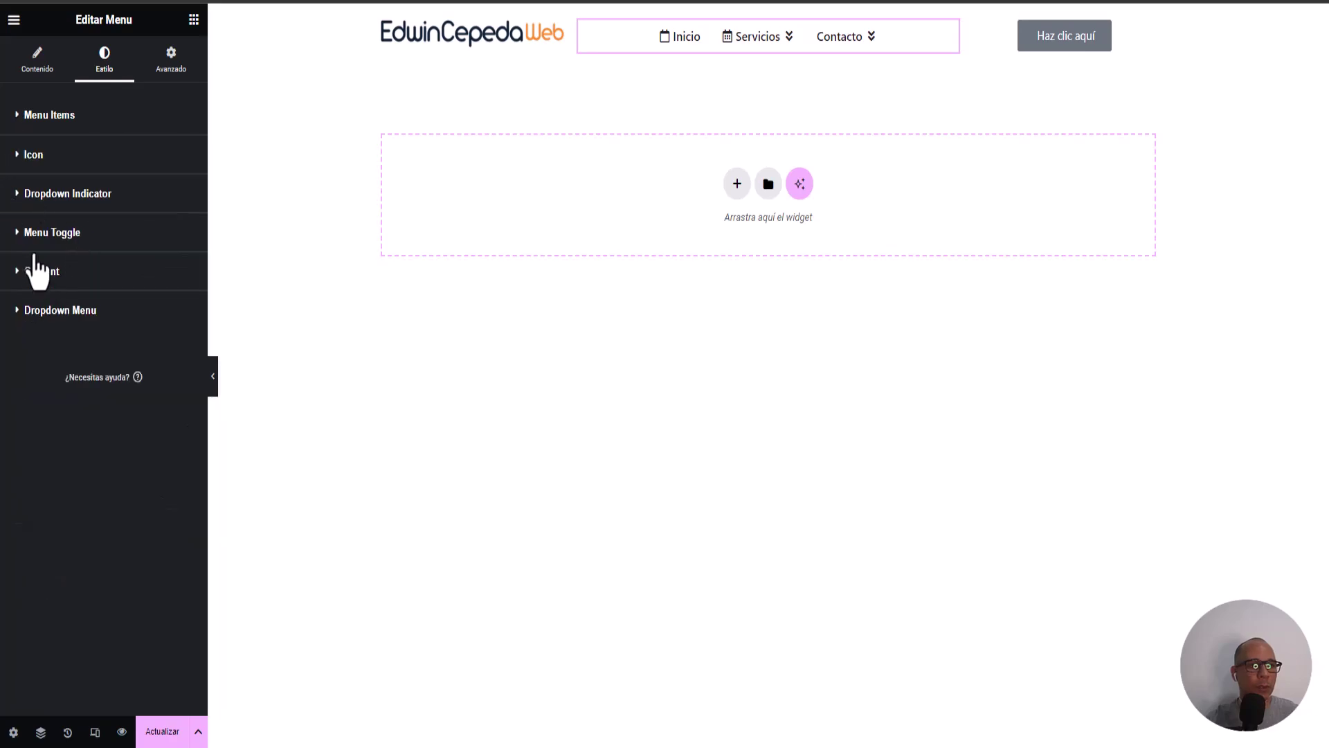
pyautogui.click(21, 155)
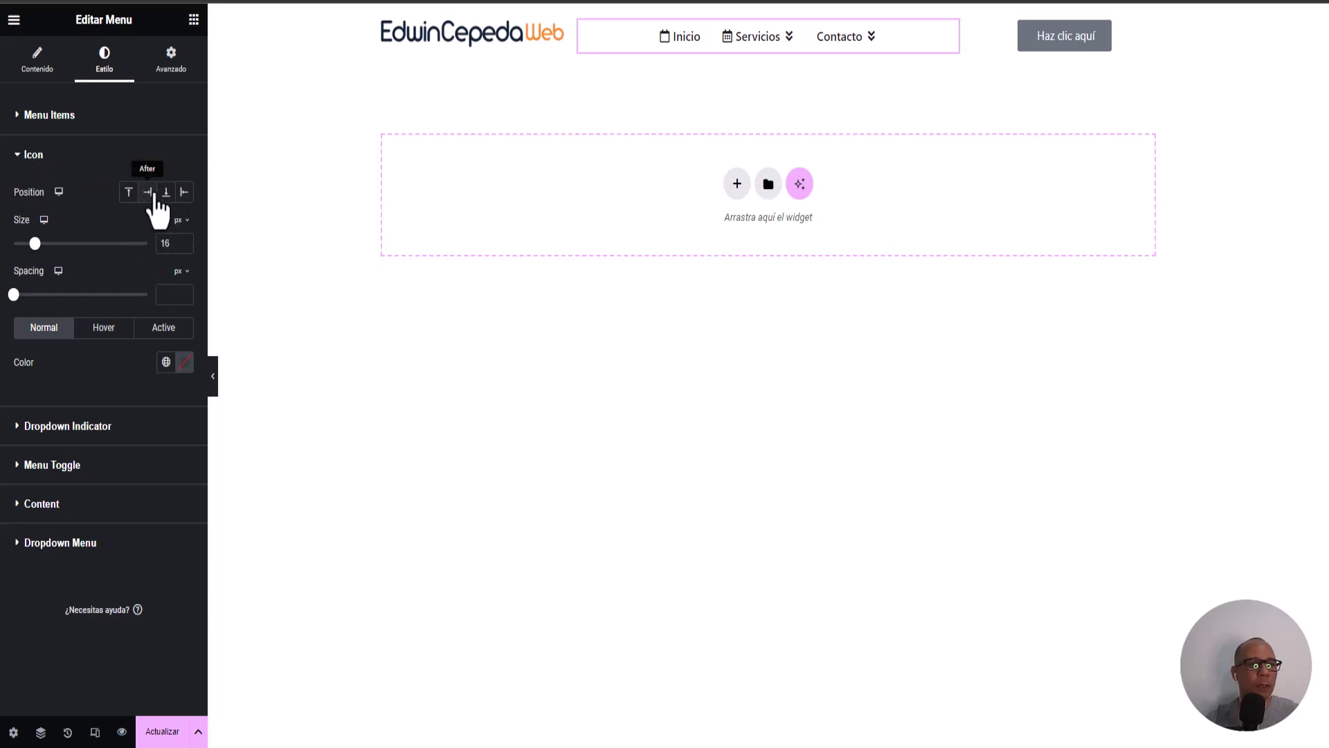
pyautogui.moveTo(35, 243); pyautogui.dragTo(39, 243)
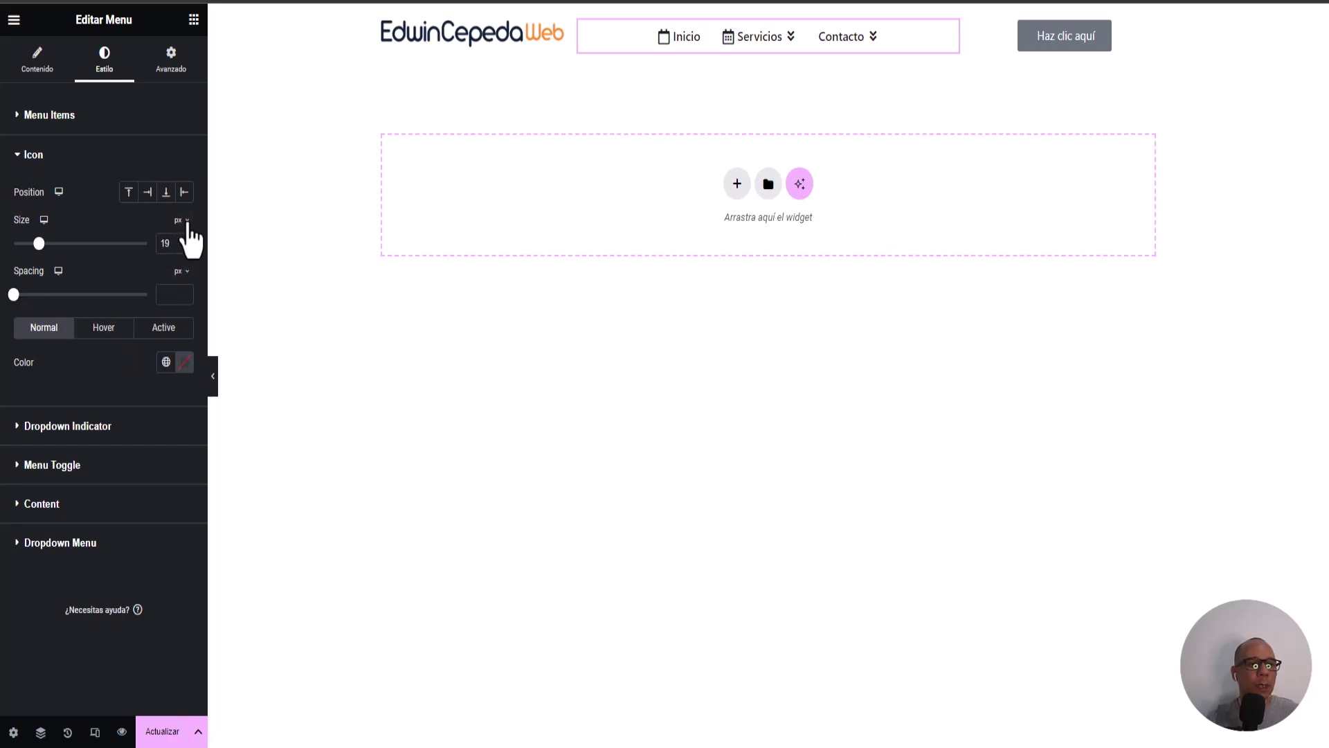
pyautogui.click(20, 155)
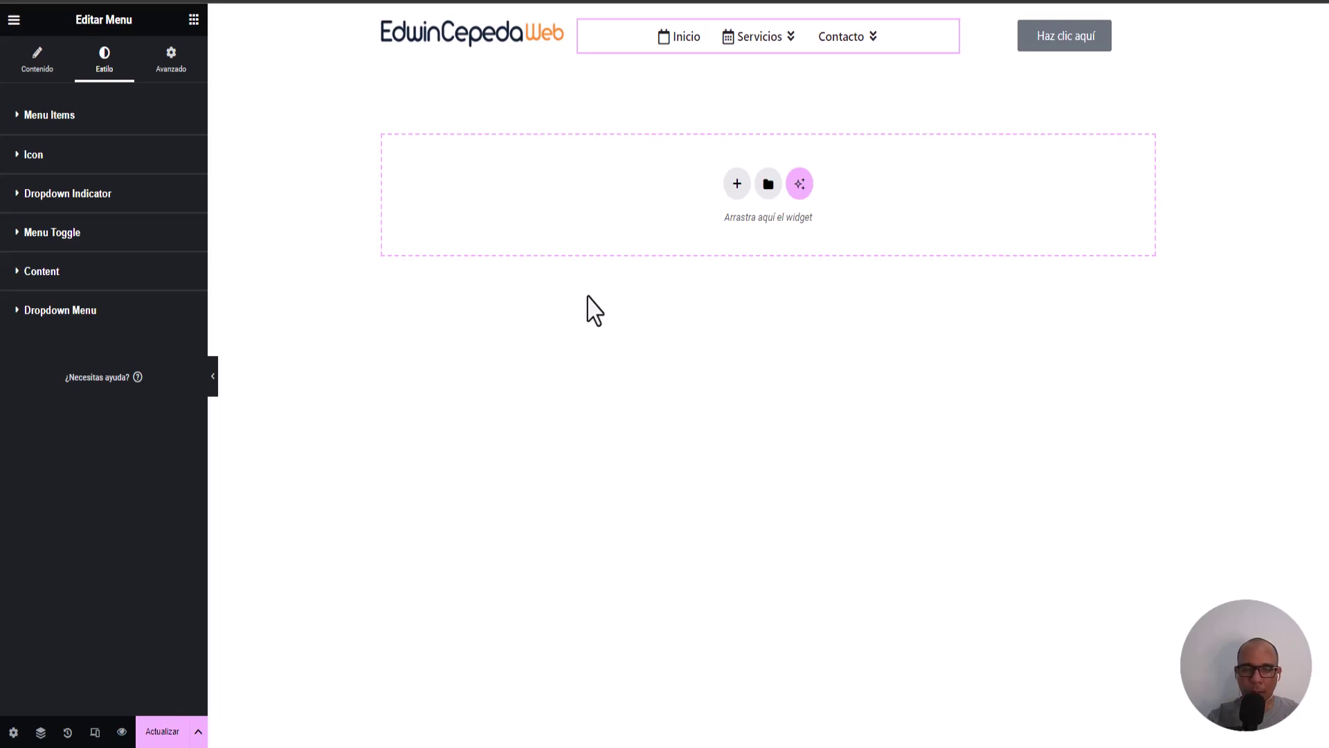
# Step: Browse the widget library through the Pro widgets to find the Menu widget
pyautogui.click(194, 21)
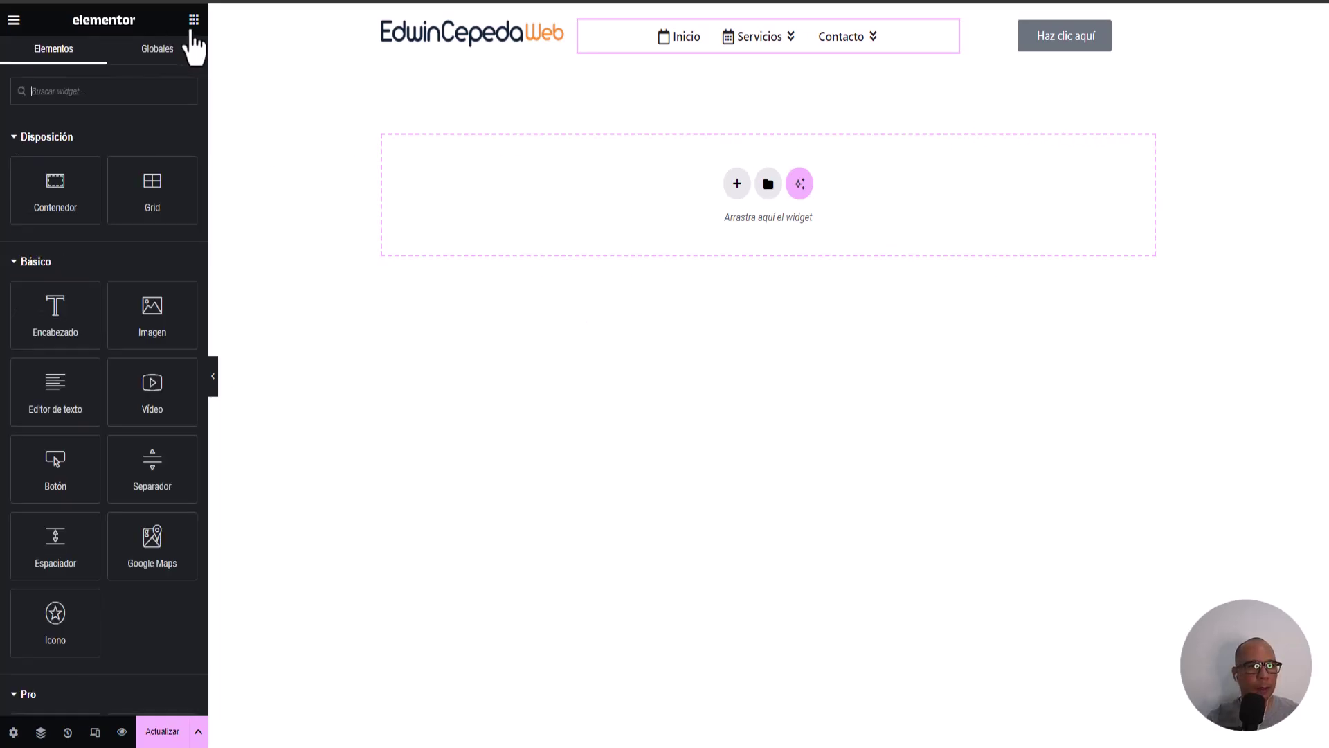
pyautogui.scroll(-3, 143, 451)
pyautogui.scroll(-15, 142, 451)
pyautogui.scroll(-3, 146, 449)
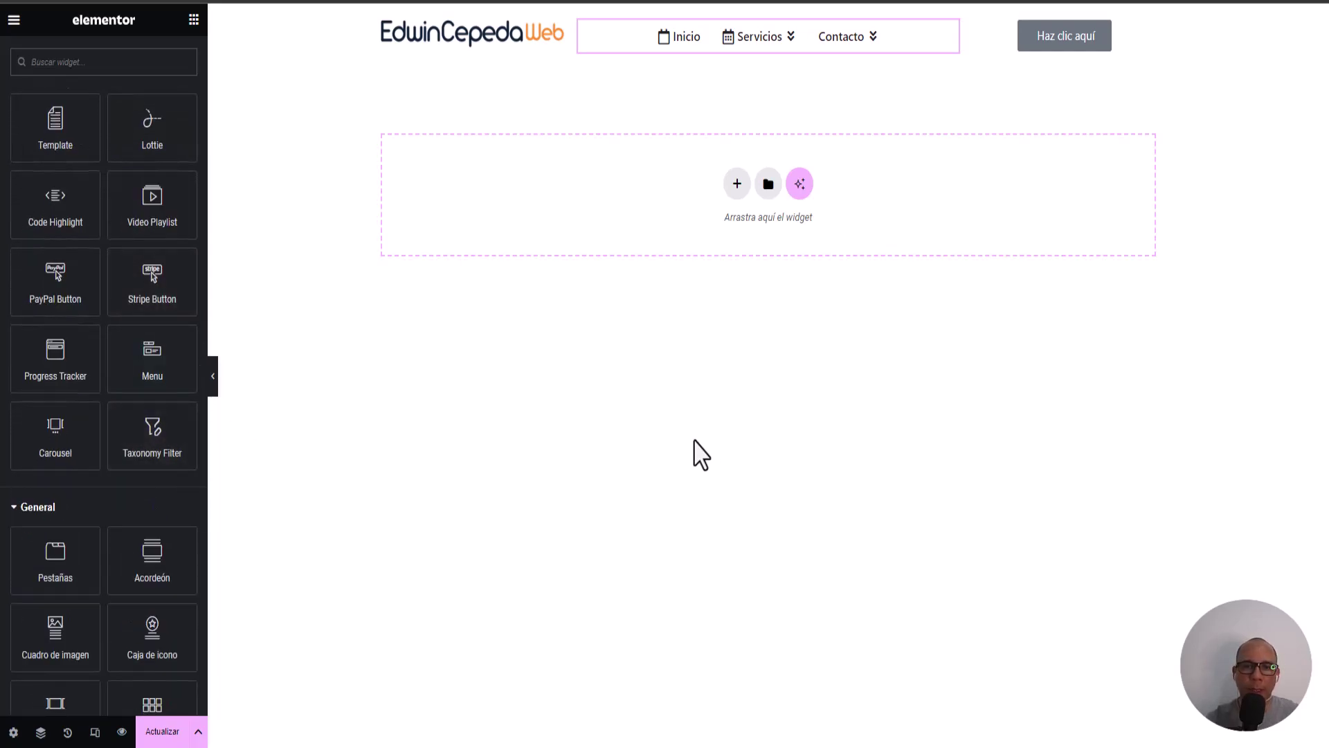